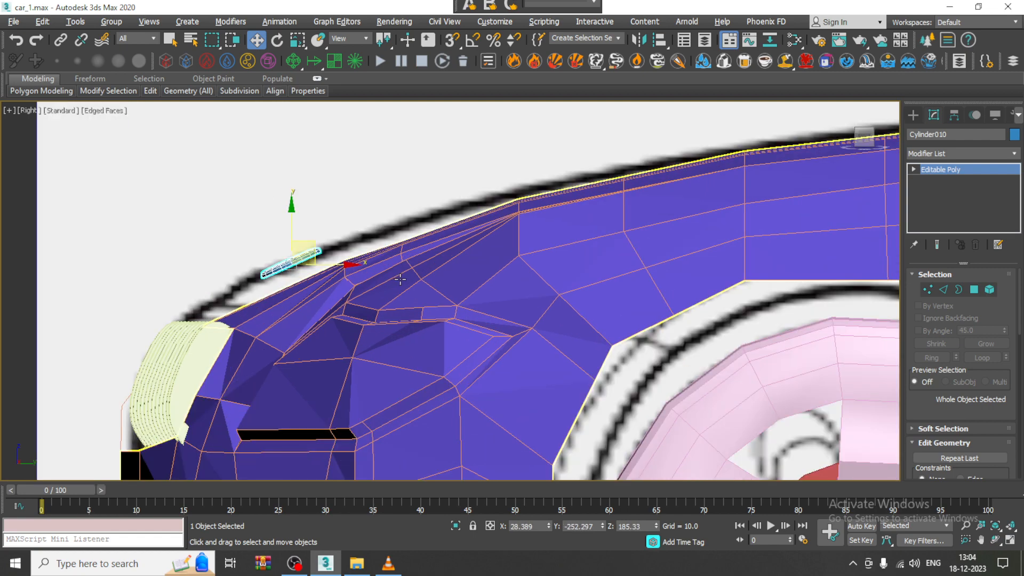
Select the car body and move the hood-edge vertices ahead of the front wheel arch up onto the blueprint outline.
{"action": "left_click", "coordinate": [398, 277]}
{"action": "scroll", "coordinate": [381, 293], "scroll_direction": "down", "scroll_amount": 2}
{"action": "scroll", "coordinate": [373, 262], "scroll_direction": "up", "scroll_amount": 2}
{"action": "key", "text": "1"}
{"action": "key", "text": "r"}
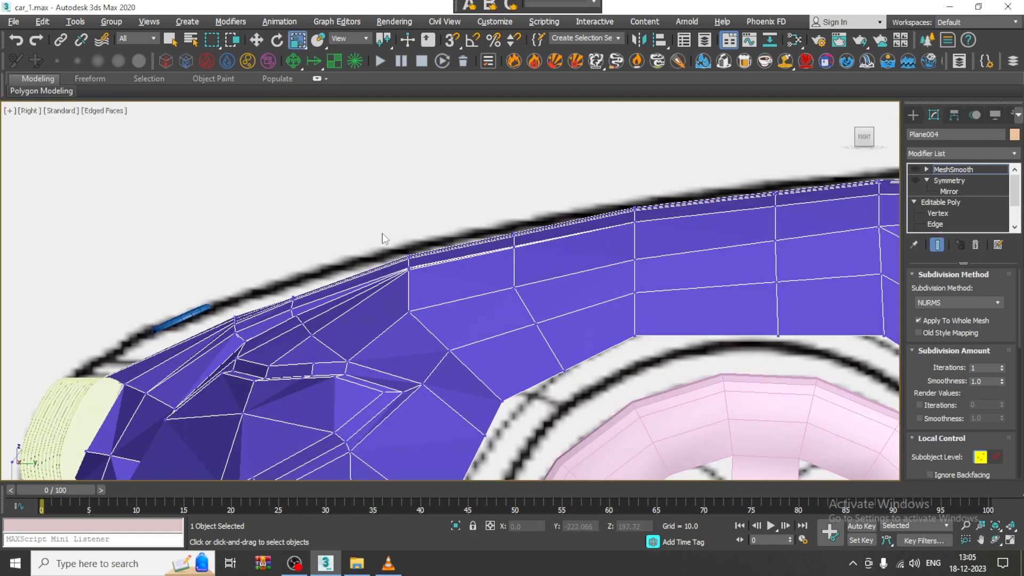
{"action": "key", "text": "w"}
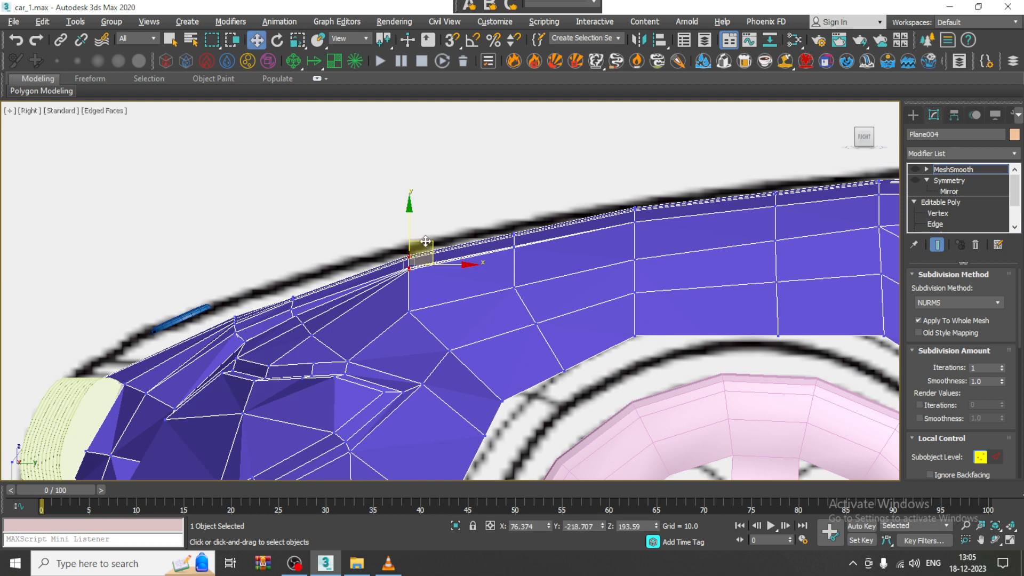
{"action": "left_click", "coordinate": [937, 213]}
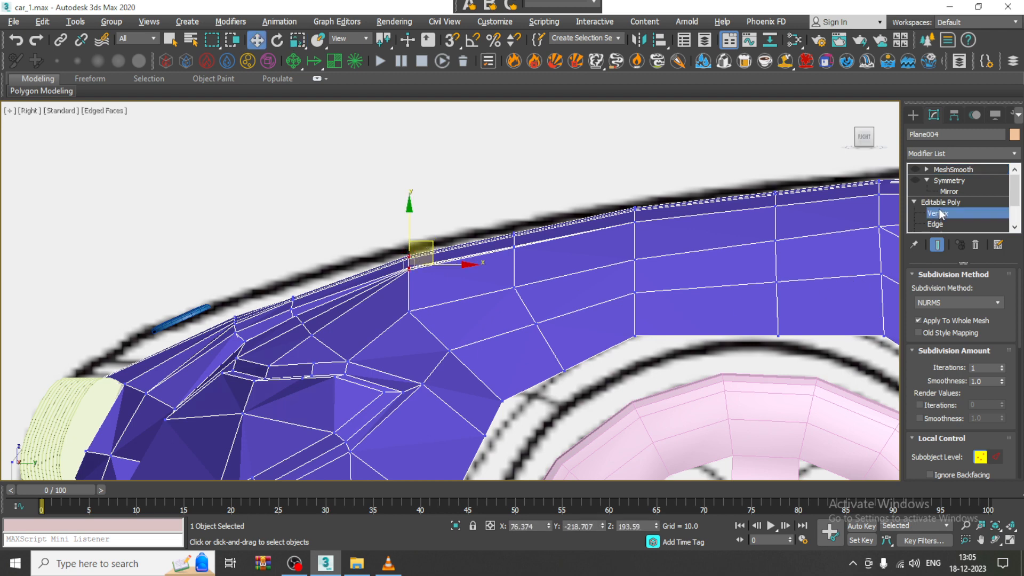
{"action": "left_click_drag", "start_coordinate": [363, 226], "coordinate": [438, 286]}
{"action": "left_click_drag", "start_coordinate": [408, 229], "coordinate": [539, 216]}
{"action": "left_click_drag", "start_coordinate": [532, 265], "coordinate": [533, 265]}
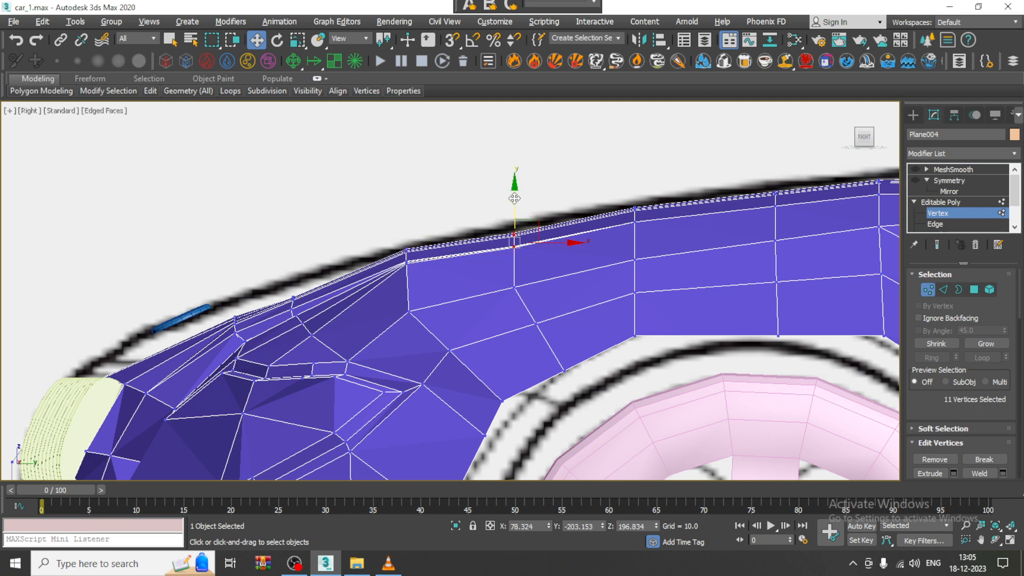
Raise the vertex groups along the hood's front, between the headlight and the grille, to match the blueprint curve.
{"action": "left_click_drag", "start_coordinate": [349, 337], "coordinate": [342, 329]}
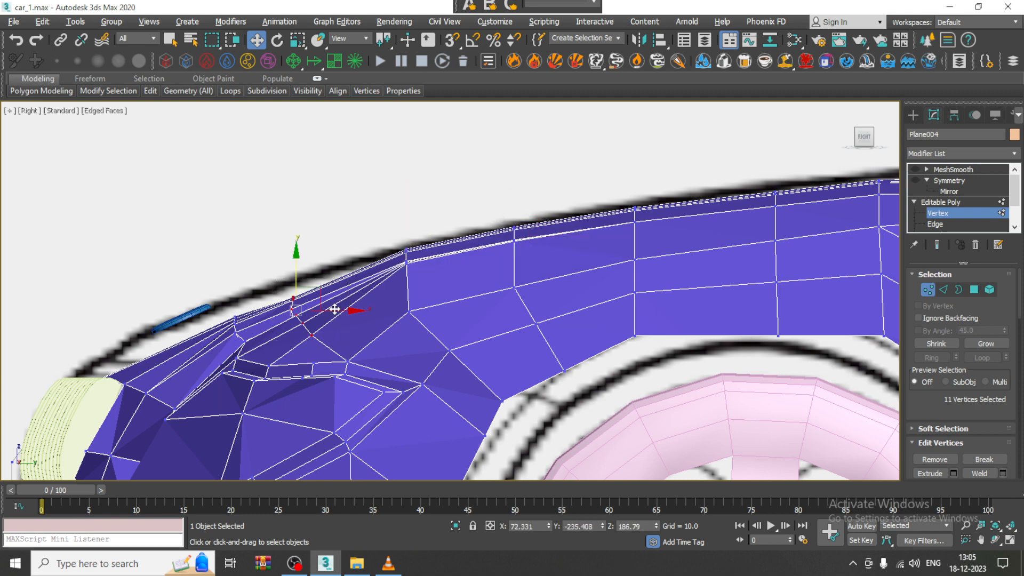
{"action": "left_click_drag", "start_coordinate": [304, 293], "coordinate": [297, 280]}
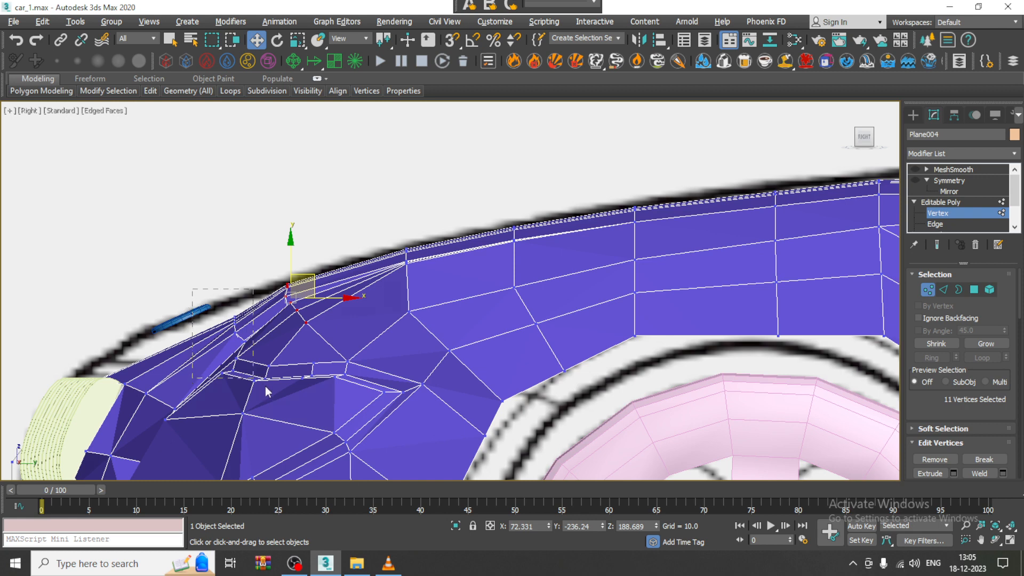
{"action": "left_click_drag", "start_coordinate": [285, 398], "coordinate": [279, 396]}
{"action": "left_click_drag", "start_coordinate": [263, 327], "coordinate": [249, 300]}
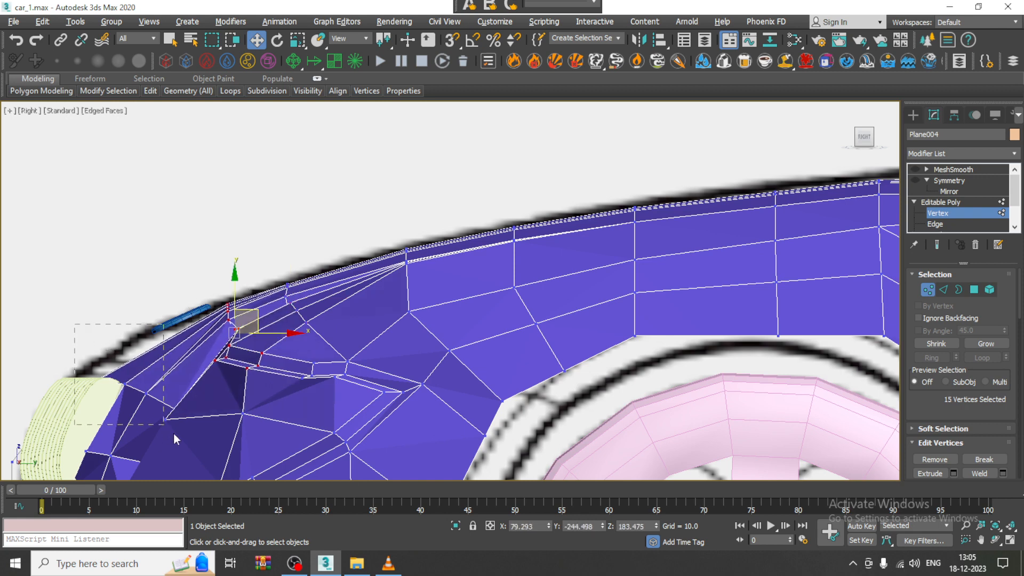
{"action": "left_click_drag", "start_coordinate": [168, 428], "coordinate": [166, 426]}
{"action": "left_click_drag", "start_coordinate": [157, 377], "coordinate": [141, 367]}
Examine the reshaped hood and grille area in the perspective, side and front views.
{"action": "key", "text": "p"}
{"action": "scroll", "coordinate": [670, 337], "scroll_direction": "up", "scroll_amount": 2}
{"action": "middle_click_drag", "start_coordinate": [670, 337], "coordinate": [635, 341], "text": "alt"}
{"action": "middle_click_drag", "start_coordinate": [746, 324], "coordinate": [713, 304]}
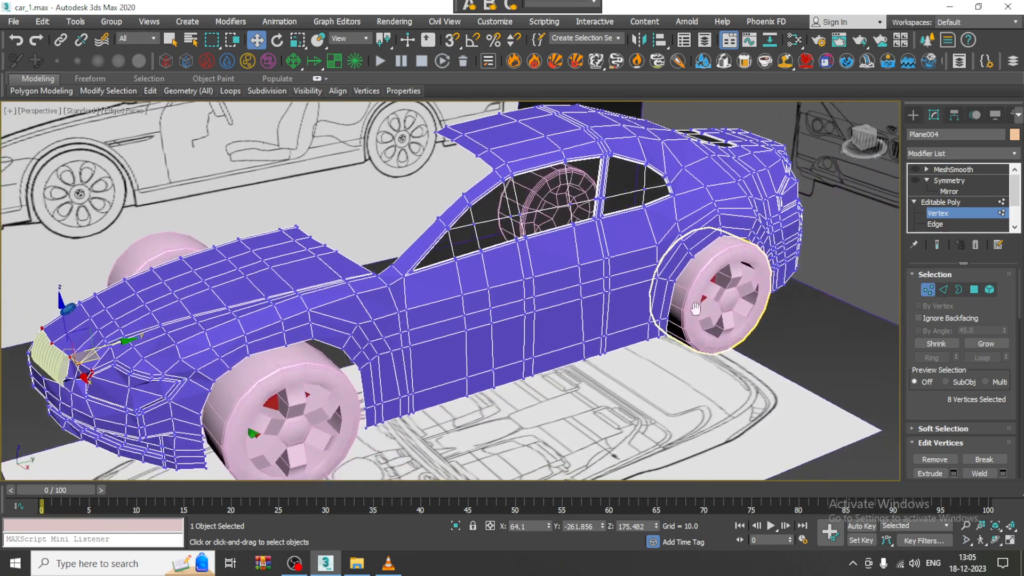
{"action": "scroll", "coordinate": [404, 277], "scroll_direction": "down", "scroll_amount": 2}
{"action": "middle_click_drag", "start_coordinate": [405, 277], "coordinate": [401, 305], "text": "alt"}
{"action": "scroll", "coordinate": [427, 276], "scroll_direction": "up", "scroll_amount": 2}
{"action": "middle_click_drag", "start_coordinate": [553, 259], "coordinate": [531, 272]}
{"action": "scroll", "coordinate": [614, 347], "scroll_direction": "down", "scroll_amount": 1}
{"action": "key", "text": "alt+w"}
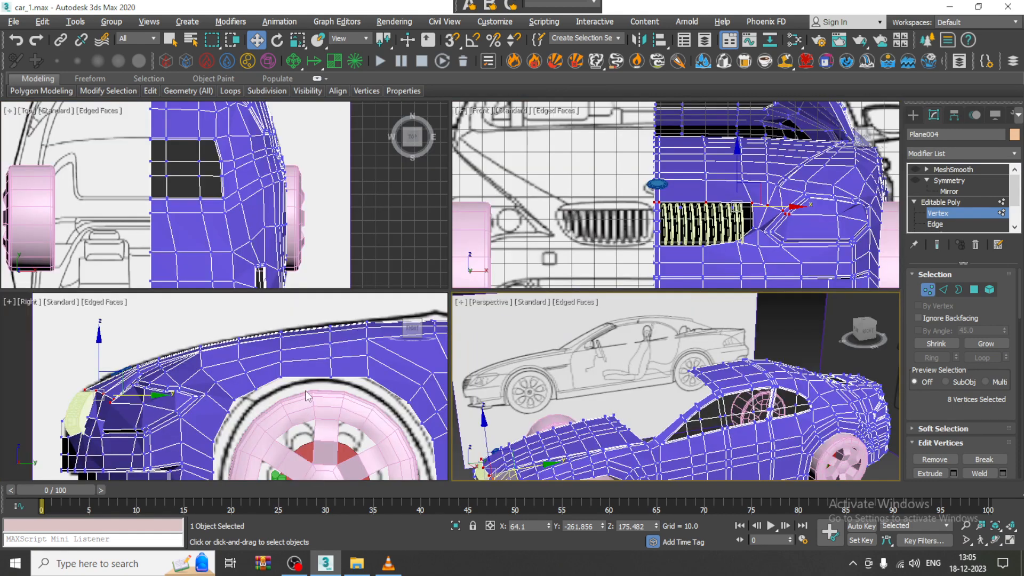
{"action": "middle_click_drag", "start_coordinate": [300, 401], "coordinate": [235, 380]}
{"action": "key", "text": "alt+w"}
{"action": "scroll", "coordinate": [235, 342], "scroll_direction": "down", "scroll_amount": 4}
{"action": "middle_click_drag", "start_coordinate": [234, 326], "coordinate": [183, 304]}
{"action": "middle_click_drag", "start_coordinate": [633, 297], "coordinate": [441, 316]}
{"action": "key", "text": "alt+w"}
{"action": "scroll", "coordinate": [269, 181], "scroll_direction": "up", "scroll_amount": 1}
{"action": "scroll", "coordinate": [269, 182], "scroll_direction": "down", "scroll_amount": 4}
{"action": "middle_click_drag", "start_coordinate": [688, 224], "coordinate": [631, 238]}
{"action": "key", "text": "alt+w"}
{"action": "scroll", "coordinate": [627, 288], "scroll_direction": "down", "scroll_amount": 2}
{"action": "middle_click_drag", "start_coordinate": [628, 288], "coordinate": [562, 314]}
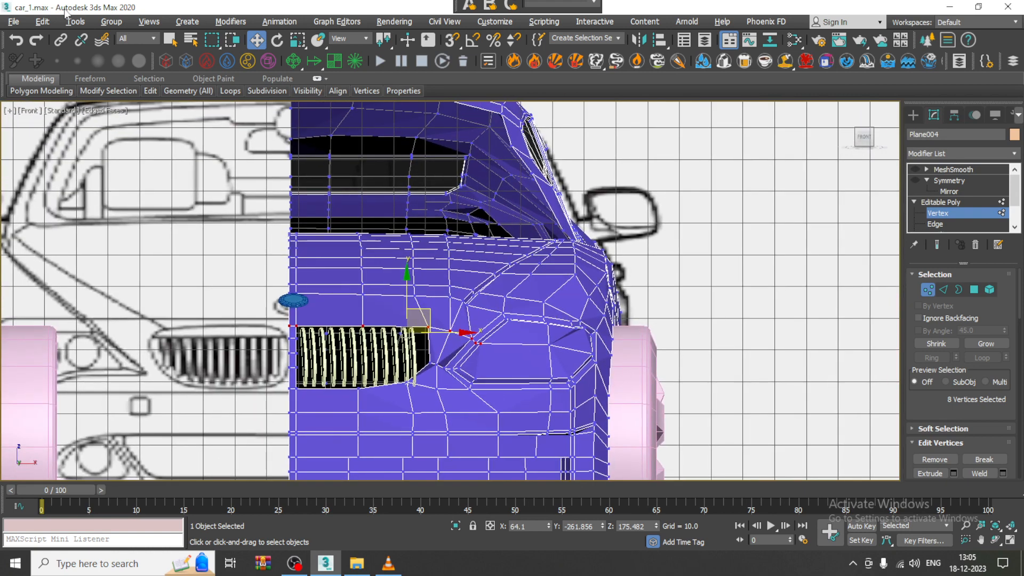
Save the current scene and open the recent file car_2.max.
{"action": "left_click", "coordinate": [13, 22]}
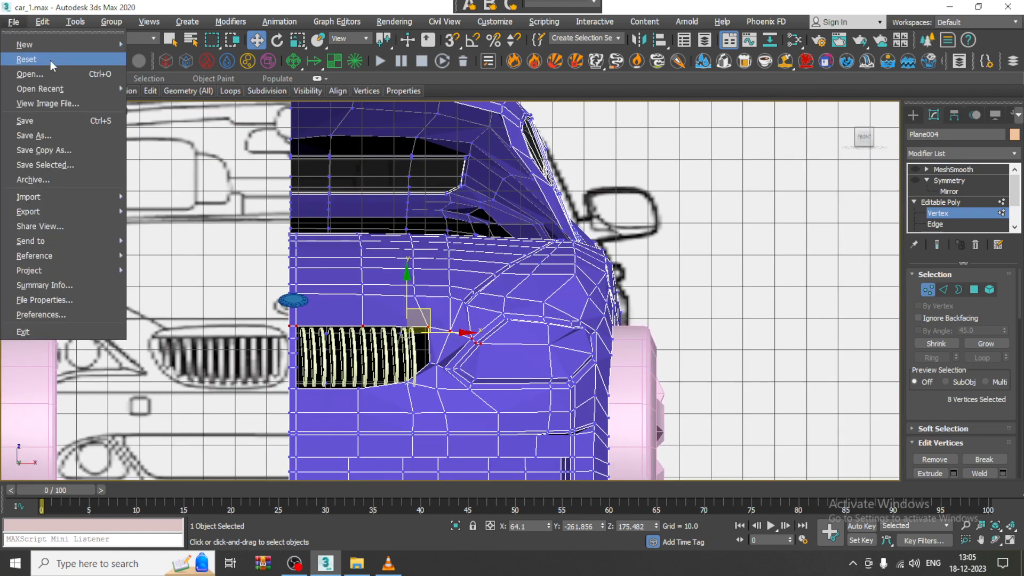
{"action": "left_click", "coordinate": [74, 120]}
{"action": "left_click", "coordinate": [13, 22]}
{"action": "mouse_move", "coordinate": [80, 87]}
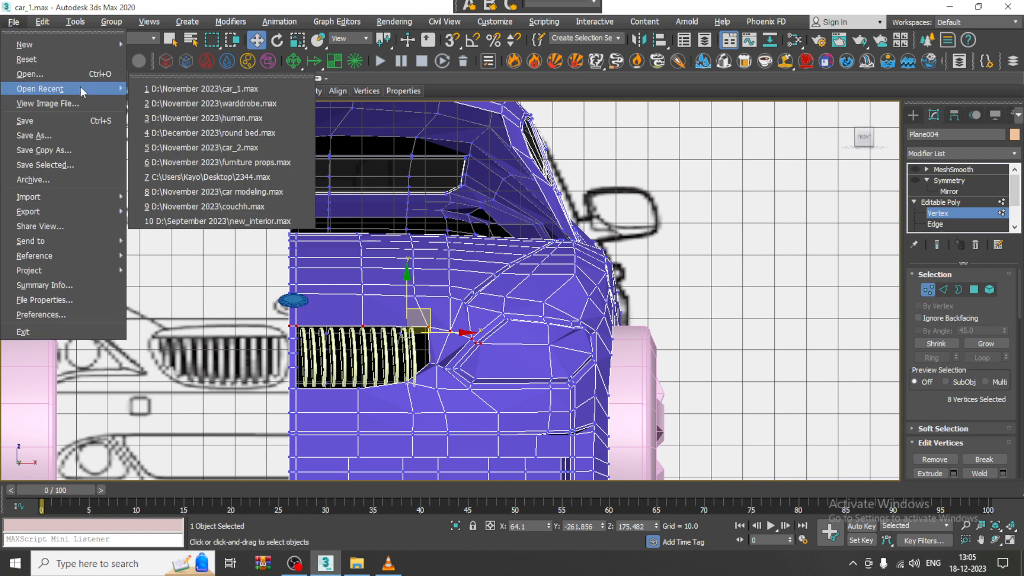
{"action": "left_click", "coordinate": [265, 148]}
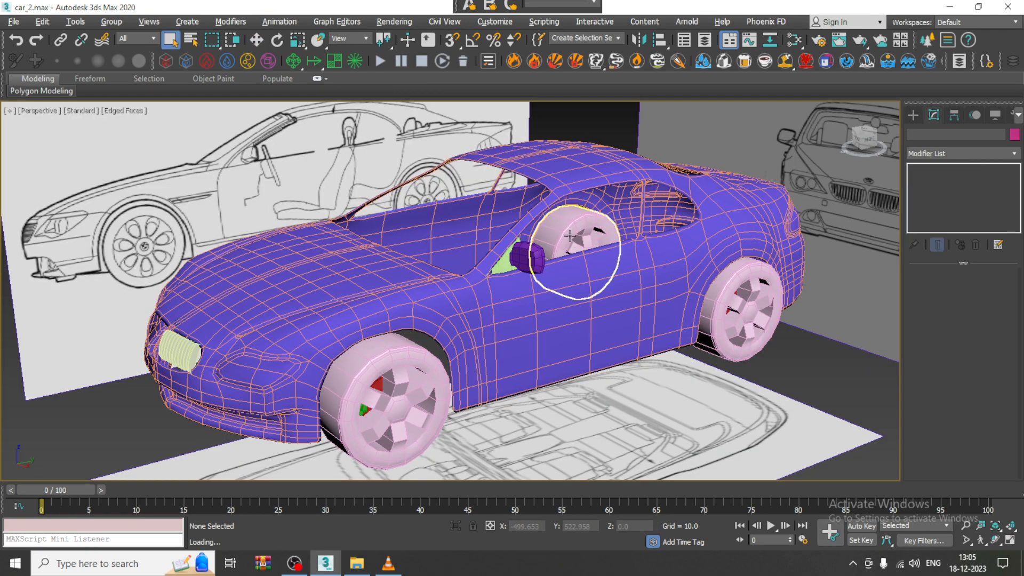
Select the car body and turn off its MeshSmooth and Symmetry modifiers.
{"action": "left_click", "coordinate": [554, 320]}
{"action": "middle_click_drag", "start_coordinate": [535, 317], "coordinate": [395, 327], "text": "alt"}
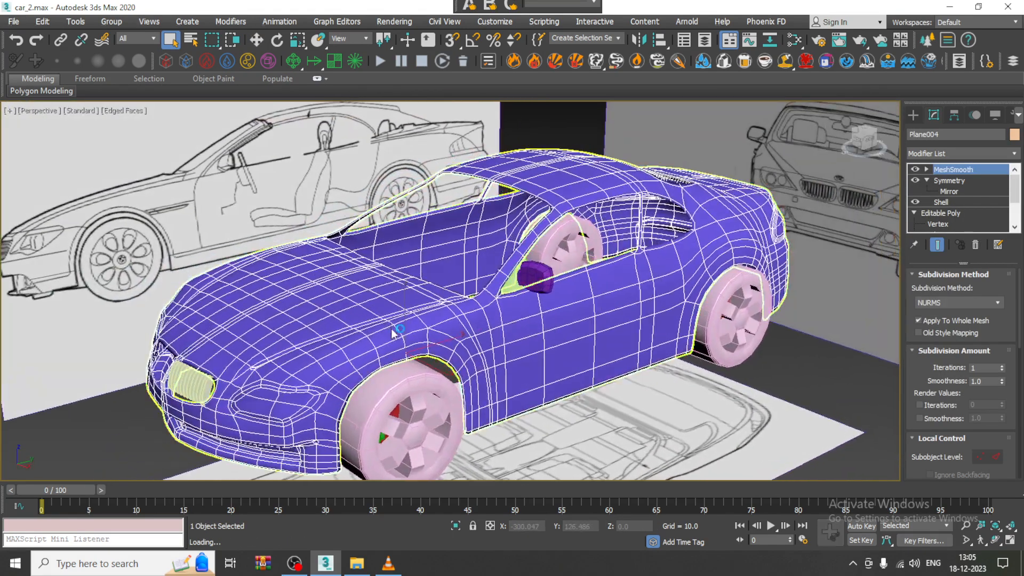
{"action": "right_click", "coordinate": [393, 326]}
{"action": "left_click", "coordinate": [915, 171]}
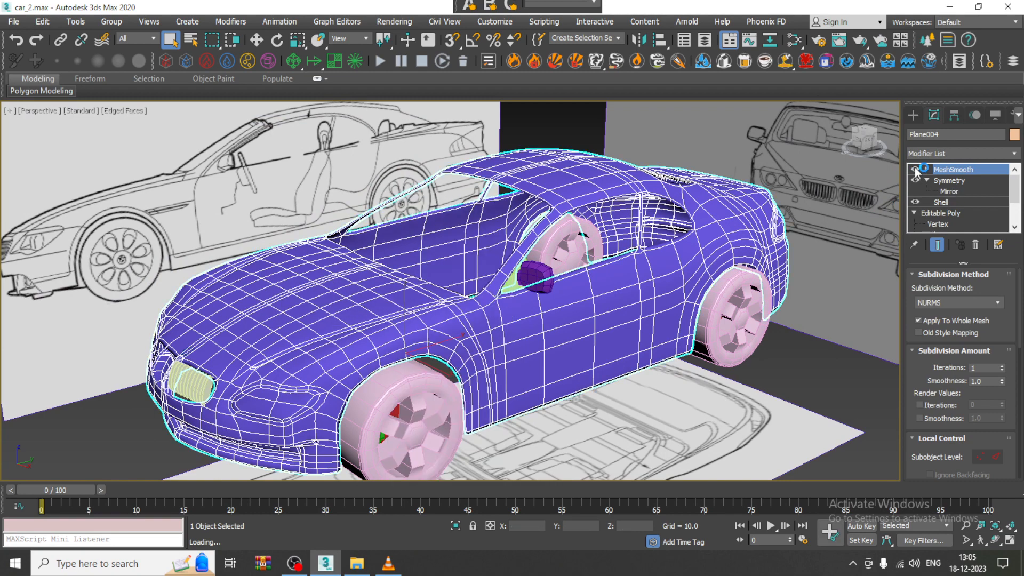
{"action": "left_click", "coordinate": [918, 181]}
{"action": "left_click", "coordinate": [918, 168]}
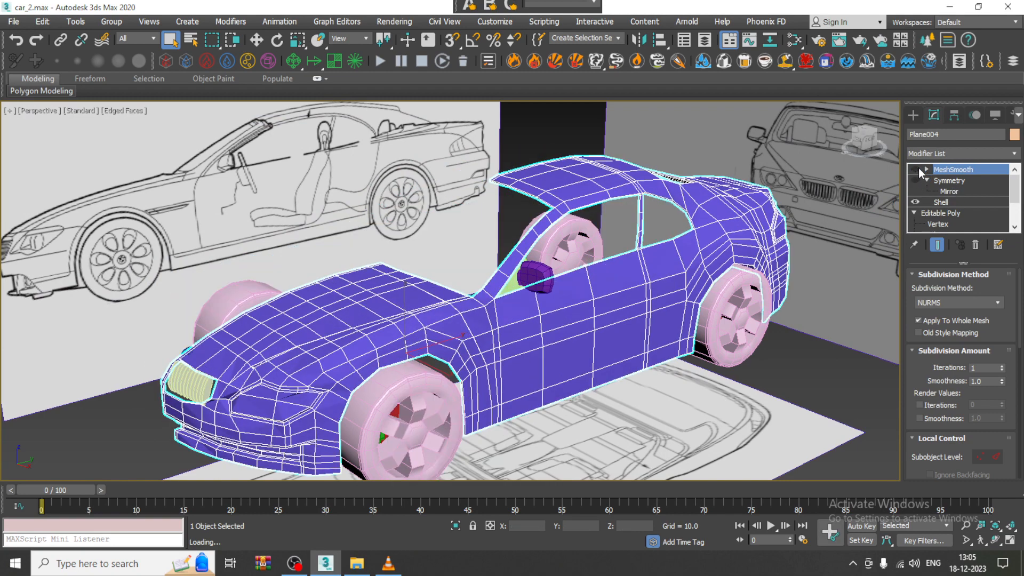
Compare the car body's side with the blueprint in the side and perspective views.
{"action": "key", "text": "alt+w"}
{"action": "scroll", "coordinate": [299, 384], "scroll_direction": "down", "scroll_amount": 2}
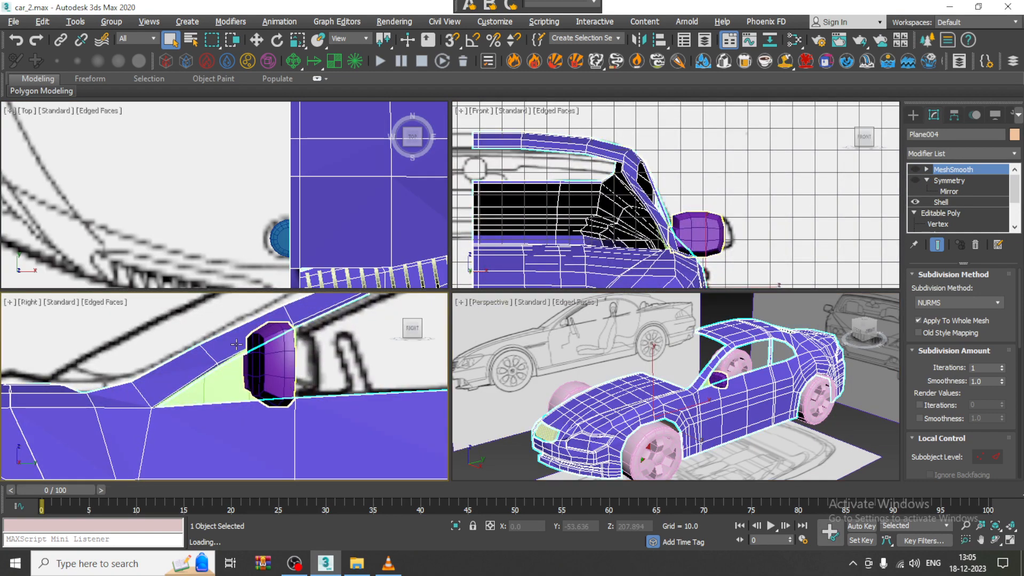
{"action": "key", "text": "alt+w"}
{"action": "scroll", "coordinate": [383, 347], "scroll_direction": "up", "scroll_amount": 8}
{"action": "middle_click_drag", "start_coordinate": [383, 347], "coordinate": [473, 307]}
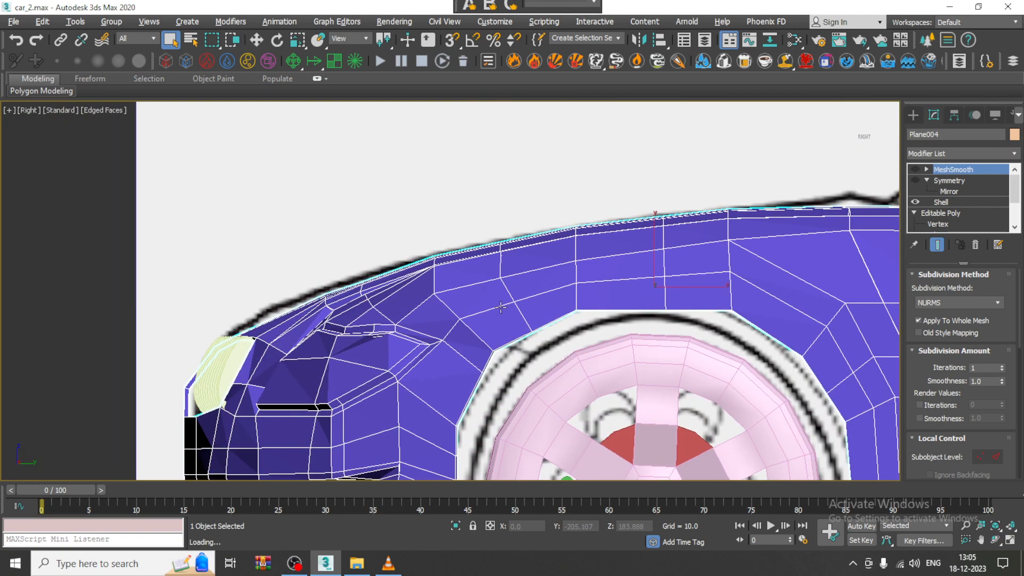
{"action": "scroll", "coordinate": [543, 289], "scroll_direction": "down", "scroll_amount": 6}
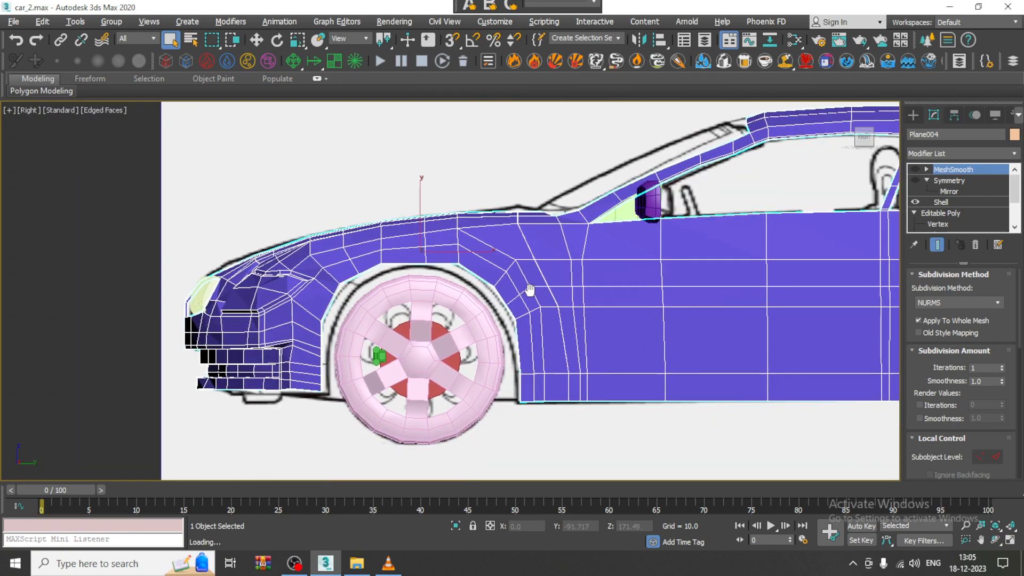
{"action": "key", "text": "alt+w"}
{"action": "left_click", "coordinate": [785, 347]}
{"action": "key", "text": "alt+w"}
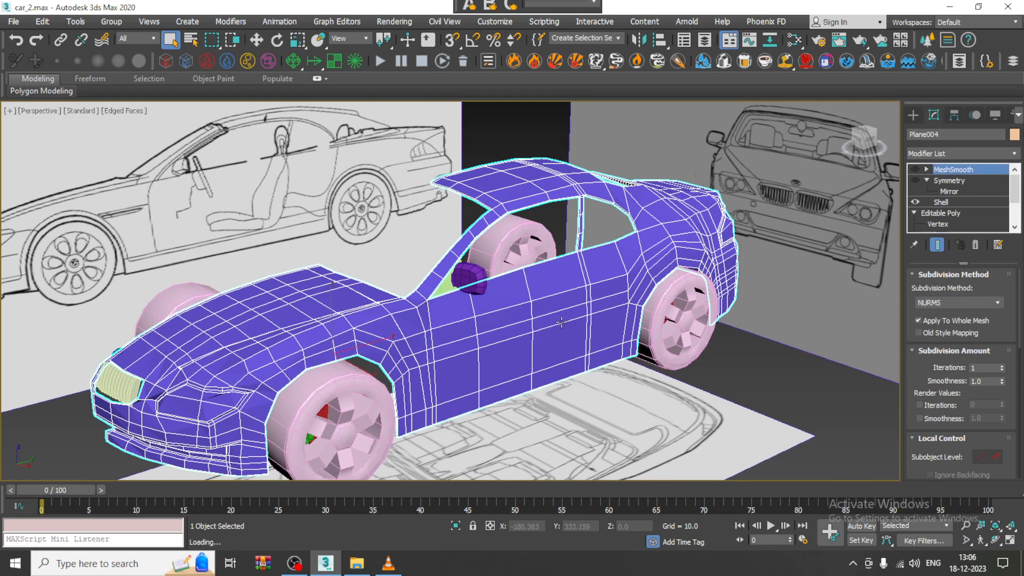
{"action": "key", "text": "alt+w"}
{"action": "middle_click_drag", "start_coordinate": [664, 198], "coordinate": [676, 216]}
{"action": "left_click", "coordinate": [215, 404]}
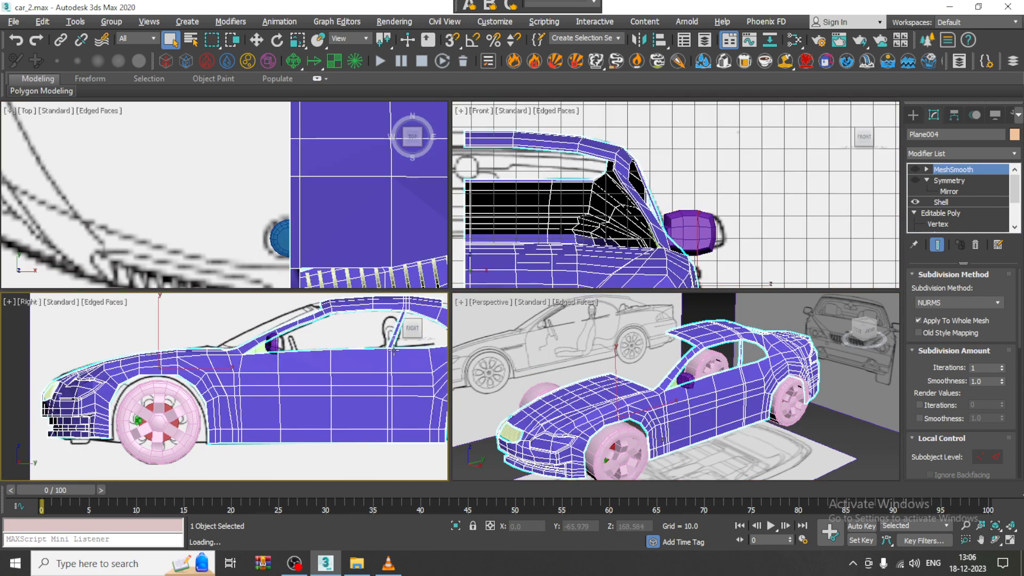
{"action": "key", "text": "alt+w"}
{"action": "scroll", "coordinate": [499, 297], "scroll_direction": "up", "scroll_amount": 4}
{"action": "mouse_move", "coordinate": [560, 297]}
{"action": "middle_mouse_down"}
{"action": "mouse_move", "coordinate": [535, 311]}
{"action": "mouse_move", "coordinate": [560, 311]}
{"action": "middle_mouse_up"}
{"action": "scroll", "coordinate": [540, 316], "scroll_direction": "up", "scroll_amount": 2}
{"action": "scroll", "coordinate": [554, 320], "scroll_direction": "down", "scroll_amount": 2}
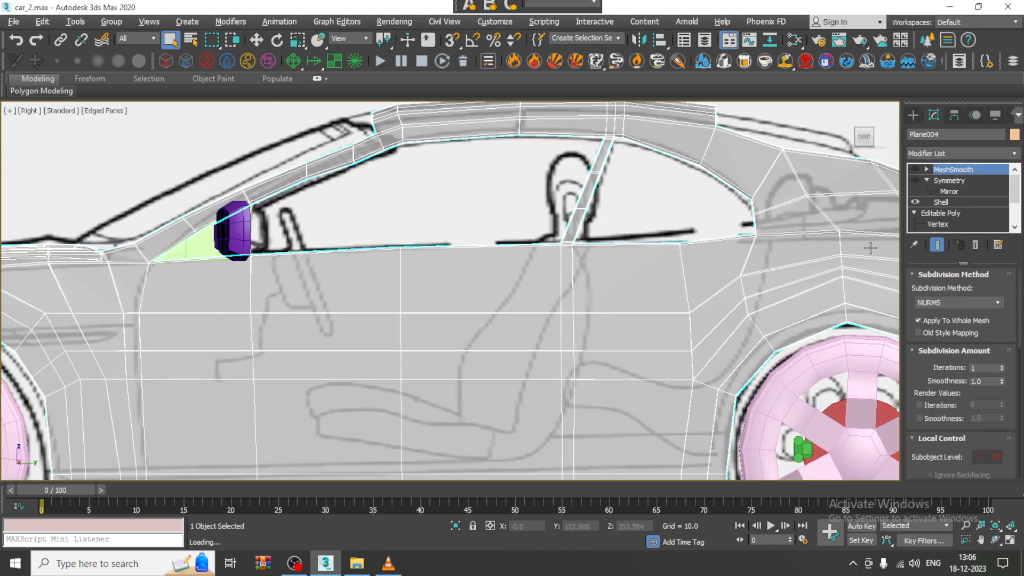
At the body's Editable Poly level, add three vertical edge loops with Swift Loop across the door, ahead of the window pillar.
{"action": "left_click", "coordinate": [944, 214]}
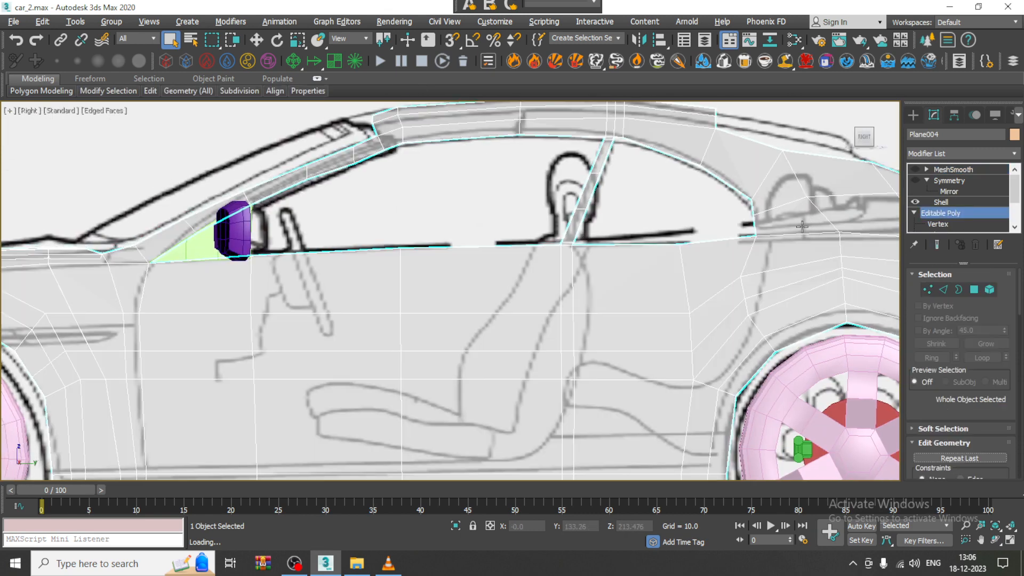
{"action": "double_click", "coordinate": [41, 78]}
{"action": "left_click", "coordinate": [452, 99]}
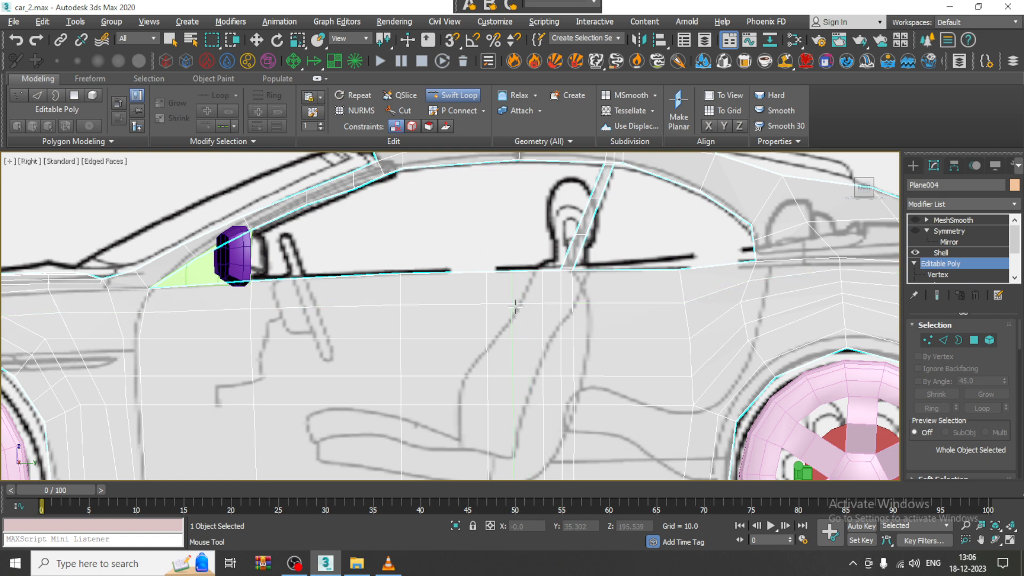
{"action": "key", "text": "w"}
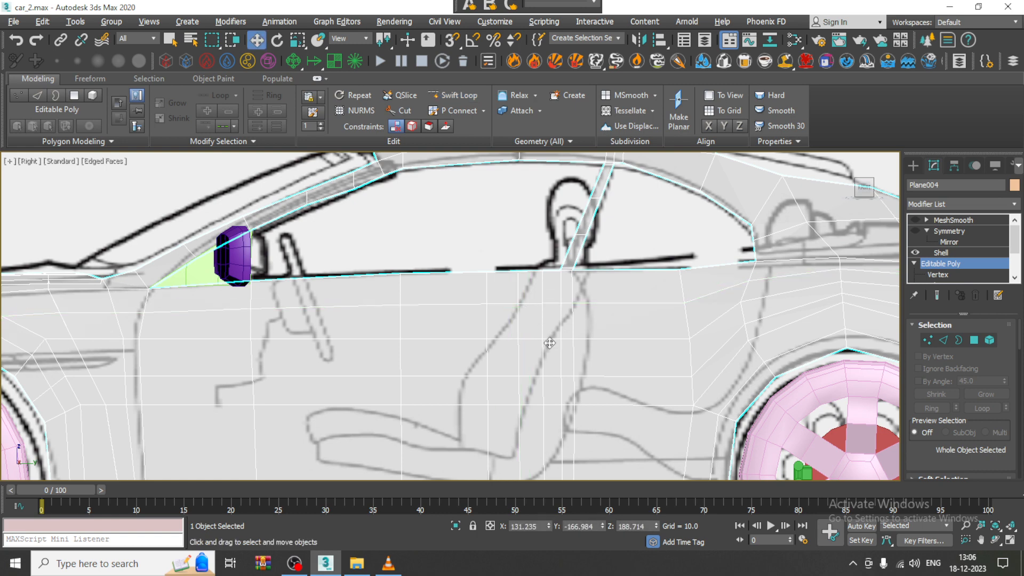
Make the body opaque in the perspective view and add a vertical Swift Loop edge tight against the window pillar's front edge.
{"action": "key", "text": "alt+w"}
{"action": "middle_click", "coordinate": [625, 395]}
{"action": "key", "text": "alt+w"}
{"action": "middle_click_drag", "start_coordinate": [625, 394], "coordinate": [467, 303], "text": "alt"}
{"action": "key", "text": "alt+x"}
{"action": "scroll", "coordinate": [473, 312], "scroll_direction": "up", "scroll_amount": 3}
{"action": "scroll", "coordinate": [472, 312], "scroll_direction": "up", "scroll_amount": 5}
{"action": "scroll", "coordinate": [475, 290], "scroll_direction": "down", "scroll_amount": 5}
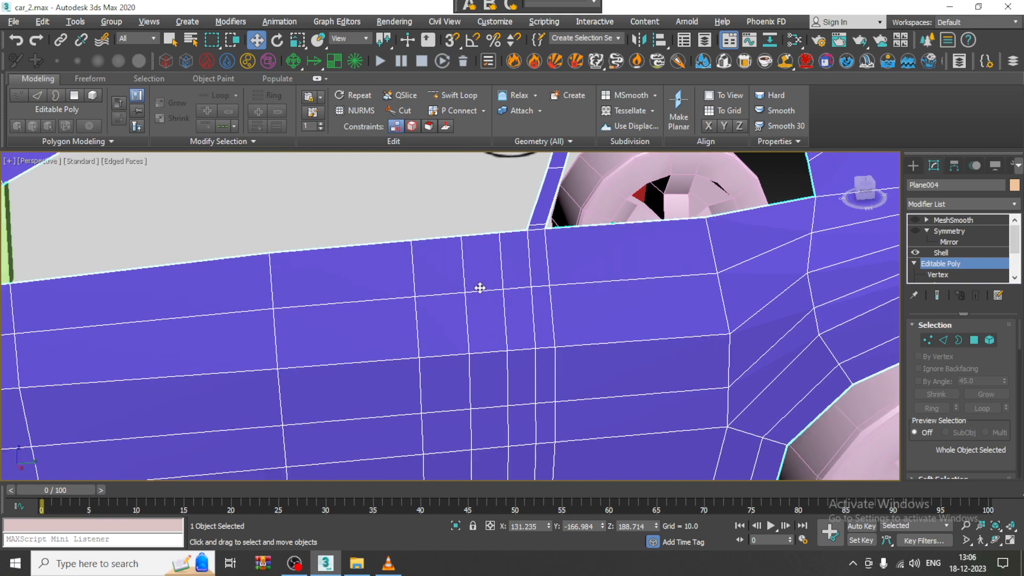
{"action": "left_click", "coordinate": [459, 96]}
{"action": "scroll", "coordinate": [453, 208], "scroll_direction": "up", "scroll_amount": 5}
{"action": "scroll", "coordinate": [456, 267], "scroll_direction": "down", "scroll_amount": 5}
{"action": "scroll", "coordinate": [461, 340], "scroll_direction": "up", "scroll_amount": 5}
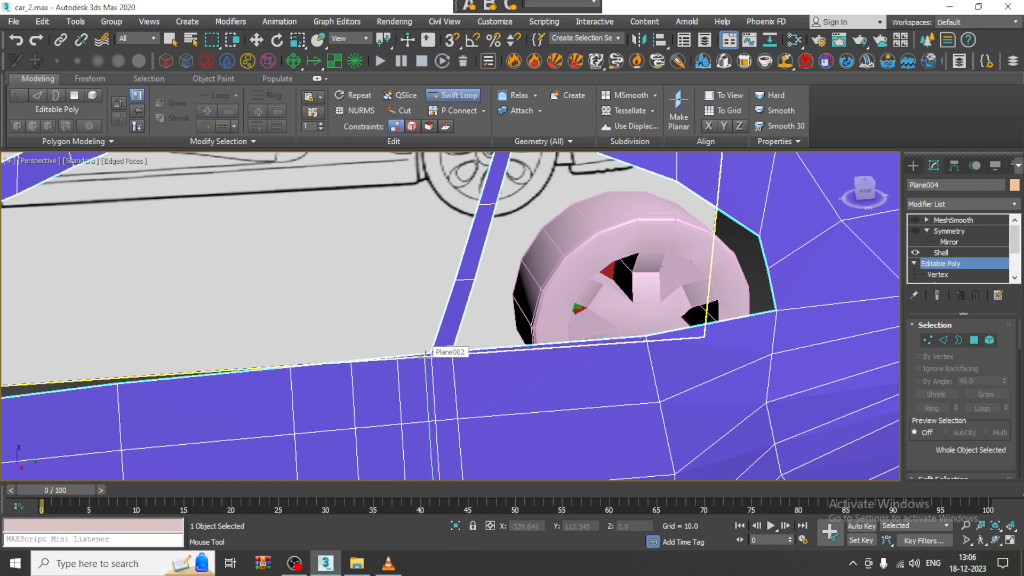
{"action": "scroll", "coordinate": [485, 223], "scroll_direction": "up", "scroll_amount": 3}
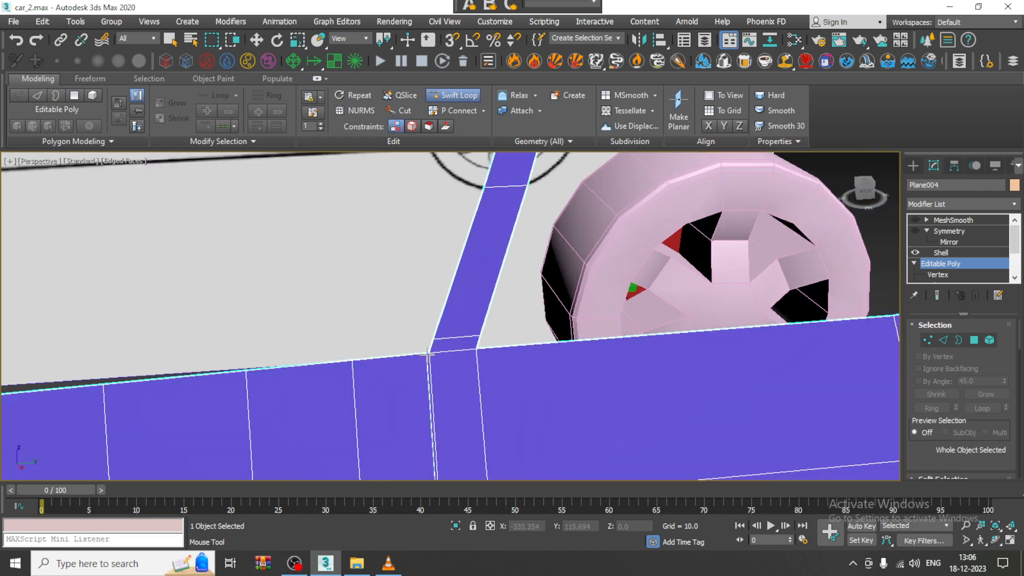
Examine the car's side and the edge loops around the window pillar from several angles.
{"action": "middle_click_drag", "start_coordinate": [464, 340], "coordinate": [542, 253], "text": "alt"}
{"action": "scroll", "coordinate": [469, 283], "scroll_direction": "down", "scroll_amount": 4}
{"action": "scroll", "coordinate": [542, 253], "scroll_direction": "up", "scroll_amount": 5}
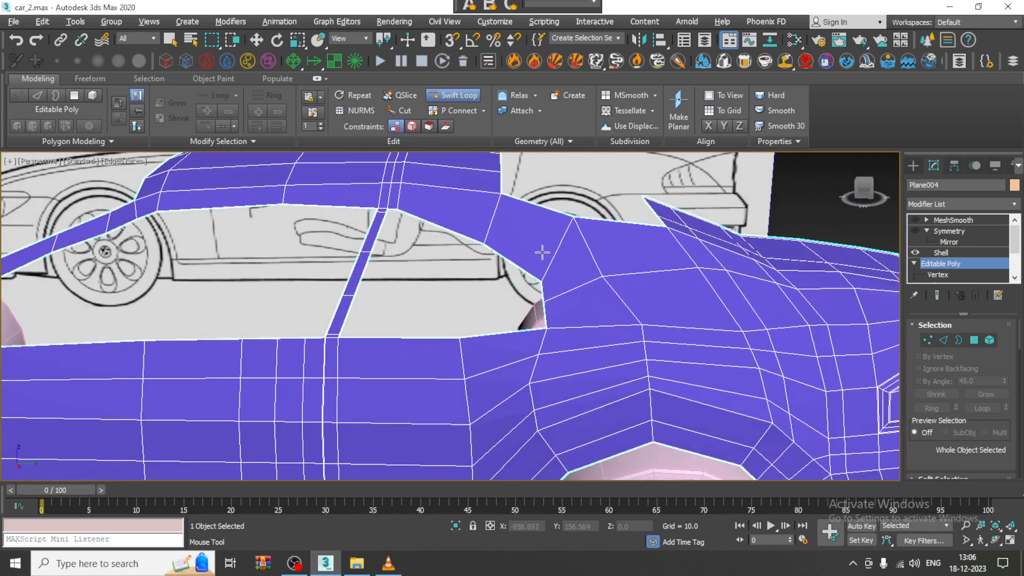
{"action": "scroll", "coordinate": [541, 253], "scroll_direction": "down", "scroll_amount": 6}
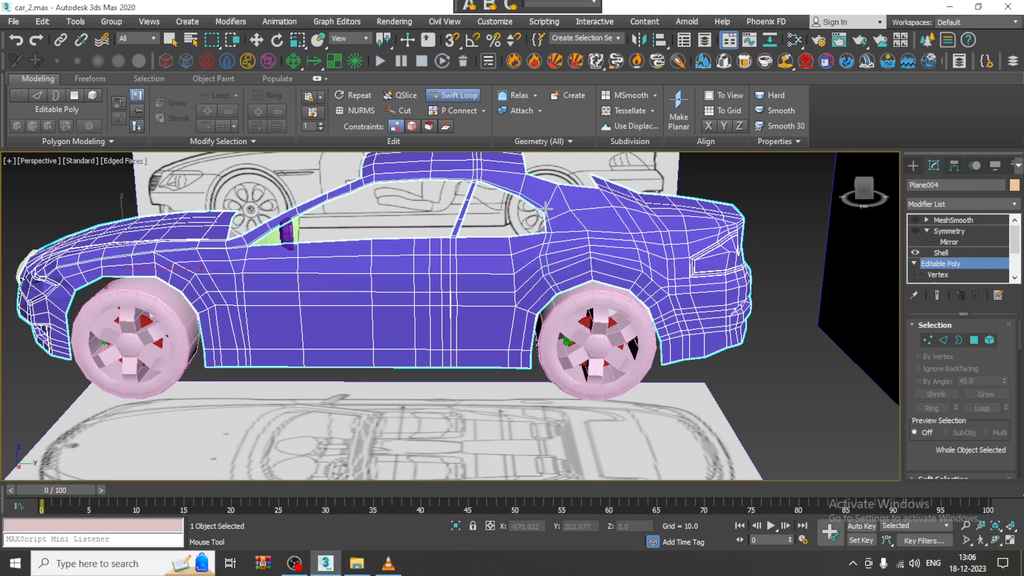
{"action": "middle_click_drag", "start_coordinate": [545, 208], "coordinate": [533, 293], "text": "alt"}
{"action": "scroll", "coordinate": [442, 243], "scroll_direction": "up", "scroll_amount": 4}
{"action": "scroll", "coordinate": [533, 288], "scroll_direction": "down", "scroll_amount": 4}
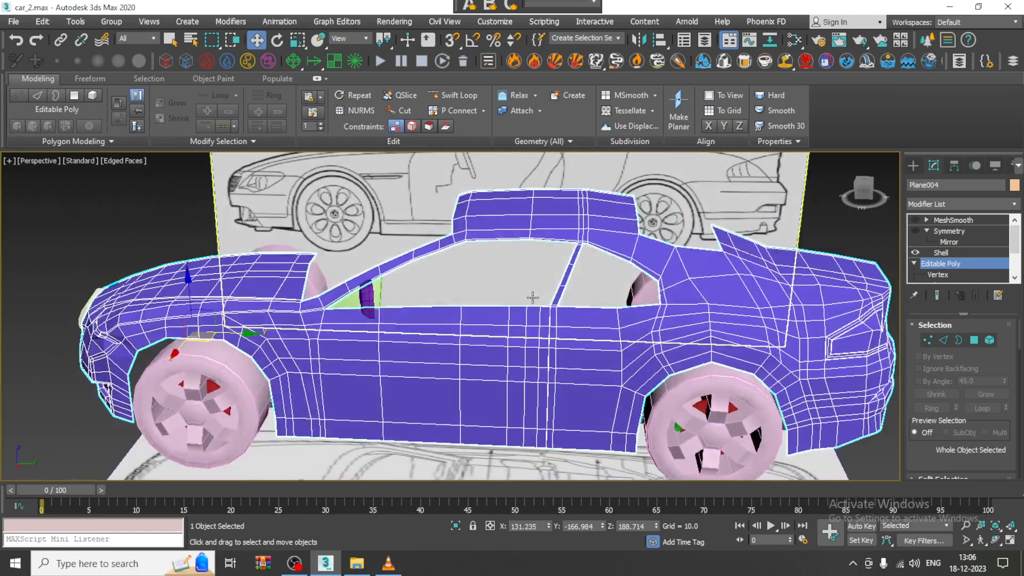
{"action": "scroll", "coordinate": [541, 302], "scroll_direction": "up", "scroll_amount": 4}
{"action": "scroll", "coordinate": [542, 301], "scroll_direction": "up", "scroll_amount": 4}
{"action": "mouse_move", "coordinate": [537, 256]}
{"action": "middle_mouse_down", "text": "alt"}
{"action": "mouse_move", "coordinate": [540, 229]}
{"action": "mouse_move", "coordinate": [528, 240]}
{"action": "mouse_move", "coordinate": [555, 227]}
{"action": "mouse_move", "coordinate": [551, 217]}
{"action": "mouse_move", "coordinate": [541, 233]}
{"action": "middle_mouse_up", "text": "alt"}
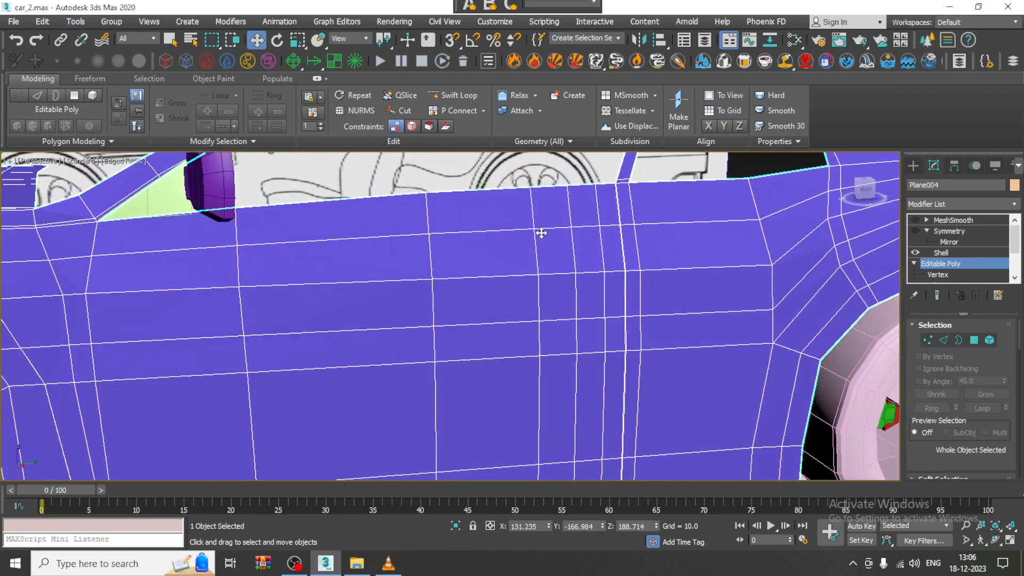
Add another vertical Swift Loop edge at mid-door and a horizontal one just below the window line.
{"action": "left_click", "coordinate": [459, 96]}
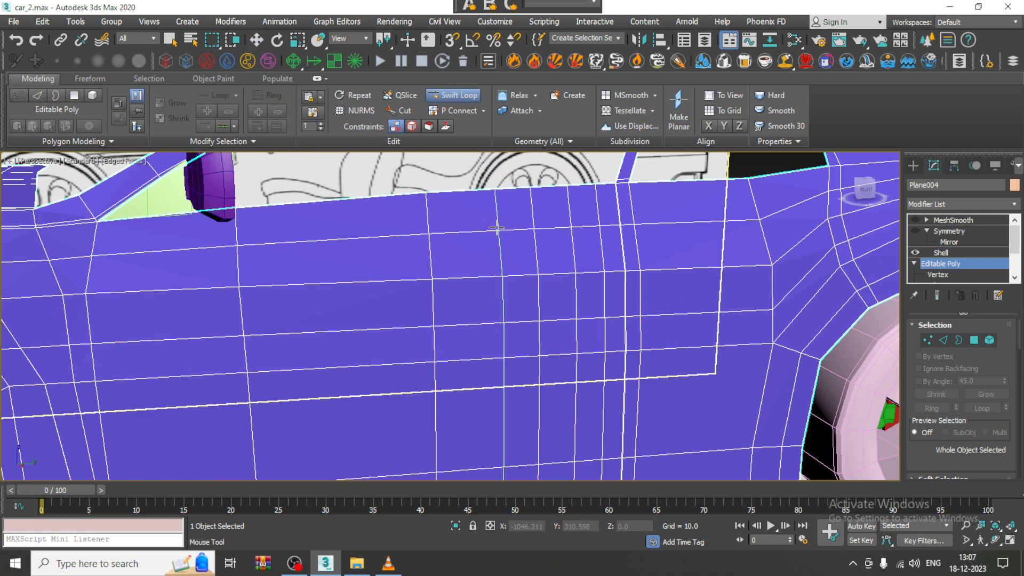
{"action": "left_click", "coordinate": [490, 228]}
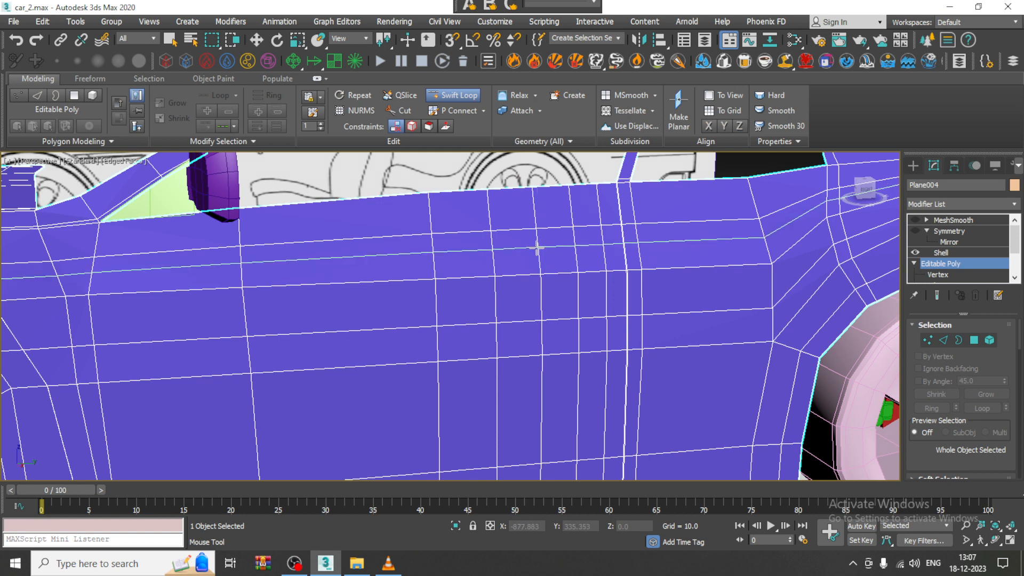
{"action": "left_click", "coordinate": [536, 250]}
{"action": "key", "text": "w"}
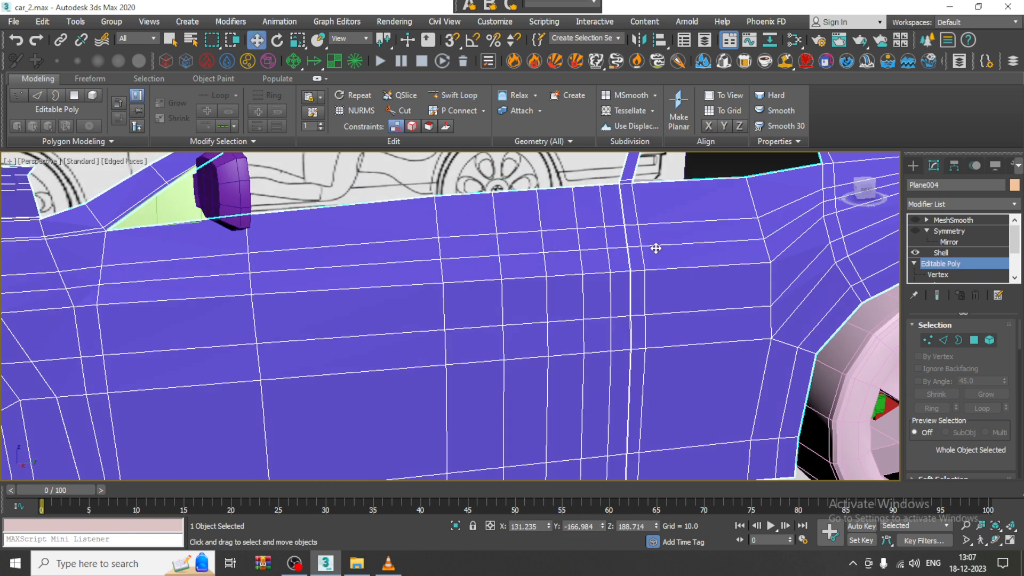
Move the two side vertices of the four-polygon block on the rear upper door outward along the body, starting an octagonal outline.
{"action": "key", "text": "4"}
{"action": "key", "text": "1"}
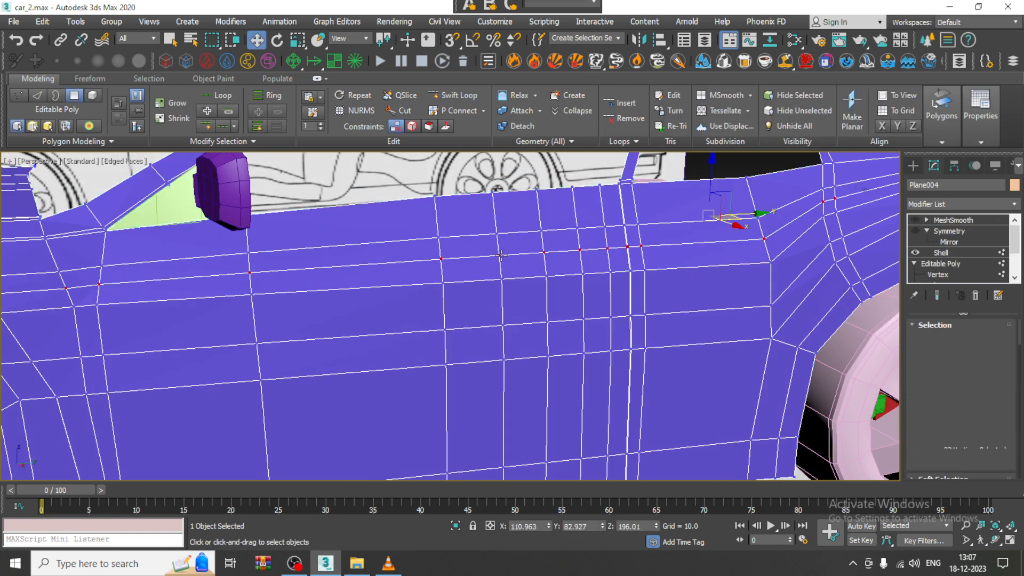
{"action": "scroll", "coordinate": [498, 263], "scroll_direction": "up", "scroll_amount": 3}
{"action": "left_click", "coordinate": [504, 255]}
{"action": "left_click_drag", "start_coordinate": [542, 250], "coordinate": [527, 251]}
{"action": "left_click", "coordinate": [618, 246]}
{"action": "left_click_drag", "start_coordinate": [651, 245], "coordinate": [667, 243]}
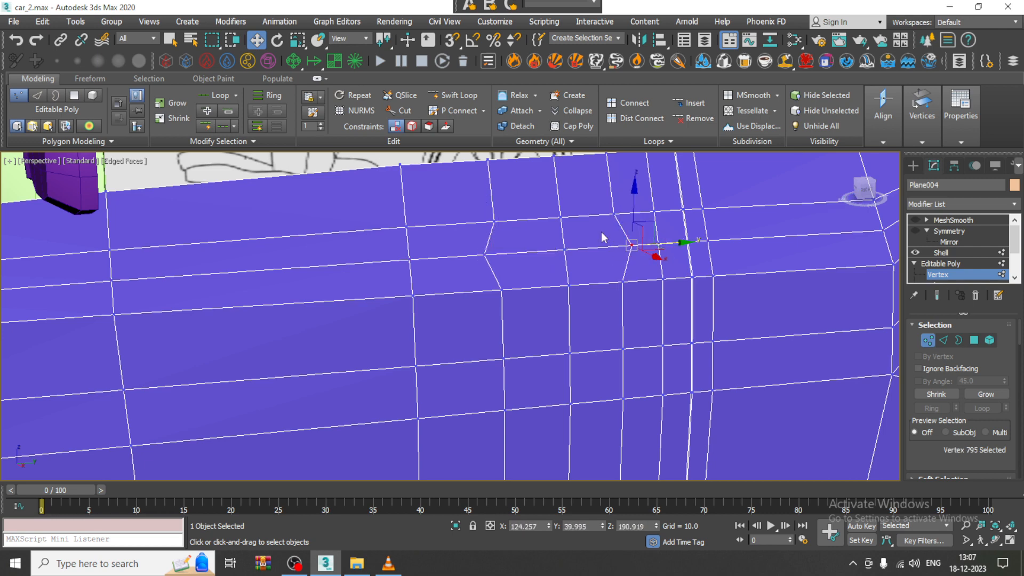
Shift the block's top and bottom middle vertices vertically to complete the octagonal outline, and nudge the top one inward.
{"action": "left_click", "coordinate": [562, 216]}
{"action": "left_click_drag", "start_coordinate": [563, 196], "coordinate": [561, 181]}
{"action": "left_click", "coordinate": [568, 285]}
{"action": "left_click_drag", "start_coordinate": [569, 273], "coordinate": [572, 268]}
{"action": "middle_click_drag", "start_coordinate": [571, 269], "coordinate": [644, 252], "text": "alt"}
{"action": "left_click", "coordinate": [543, 205]}
{"action": "left_click_drag", "start_coordinate": [580, 206], "coordinate": [573, 206]}
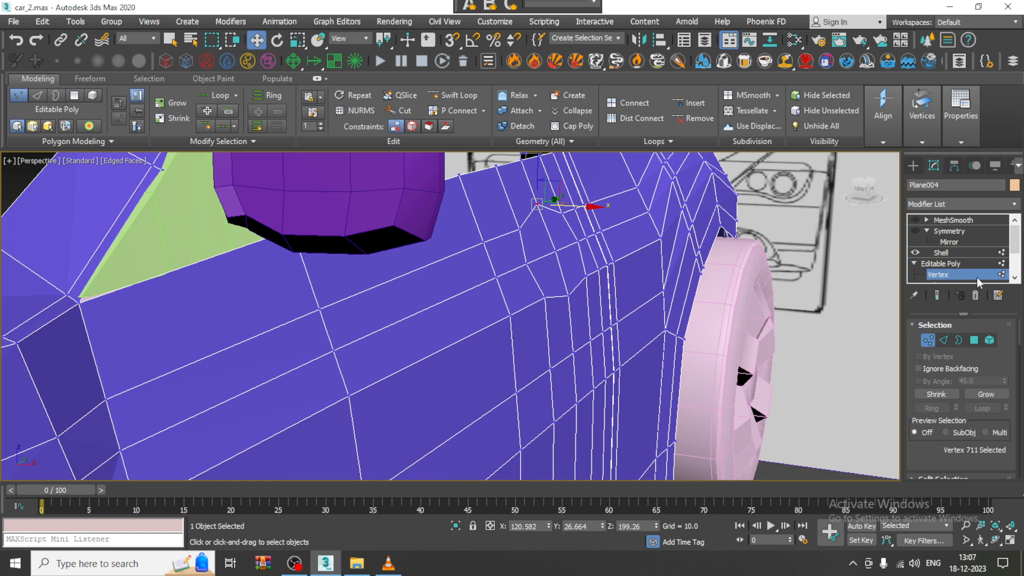
Select the four polygons inside the octagonal outline on the door at Polygon level.
{"action": "left_click", "coordinate": [1015, 278]}
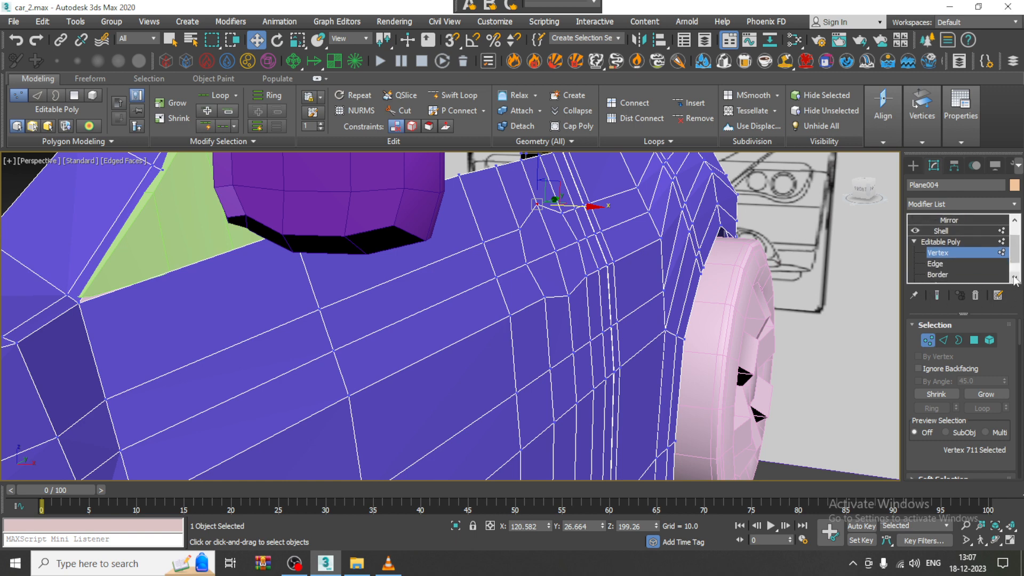
{"action": "scroll", "coordinate": [948, 272], "scroll_direction": "down", "scroll_amount": 2}
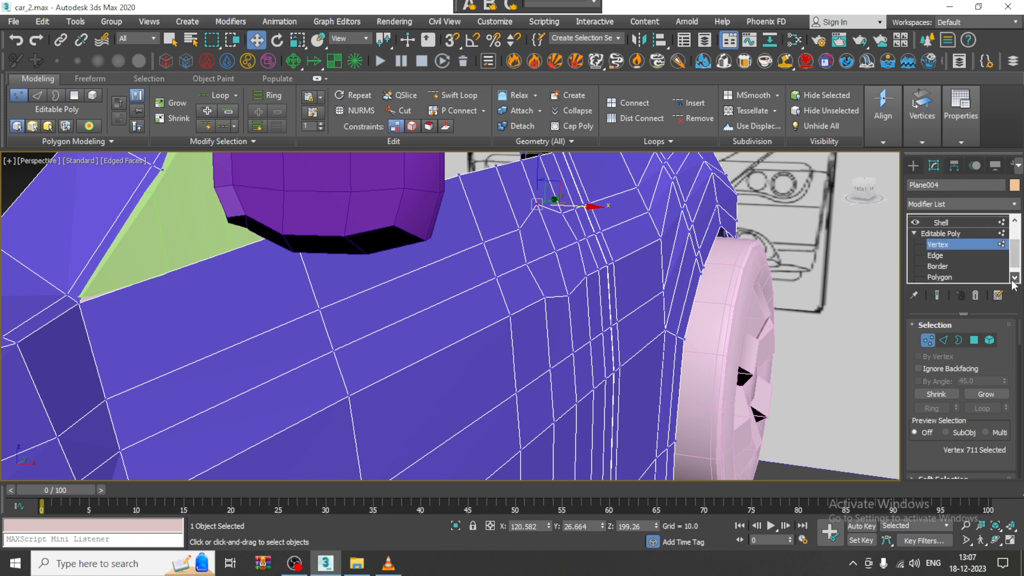
{"action": "left_click", "coordinate": [950, 266]}
{"action": "left_click", "coordinate": [543, 236]}
{"action": "left_click", "coordinate": [564, 236], "text": "ctrl"}
{"action": "left_click", "coordinate": [566, 259], "text": "ctrl"}
{"action": "left_click", "coordinate": [543, 269], "text": "ctrl"}
{"action": "middle_click_drag", "start_coordinate": [600, 262], "coordinate": [585, 287], "text": "alt"}
{"action": "scroll", "coordinate": [914, 417], "scroll_direction": "down", "scroll_amount": 4}
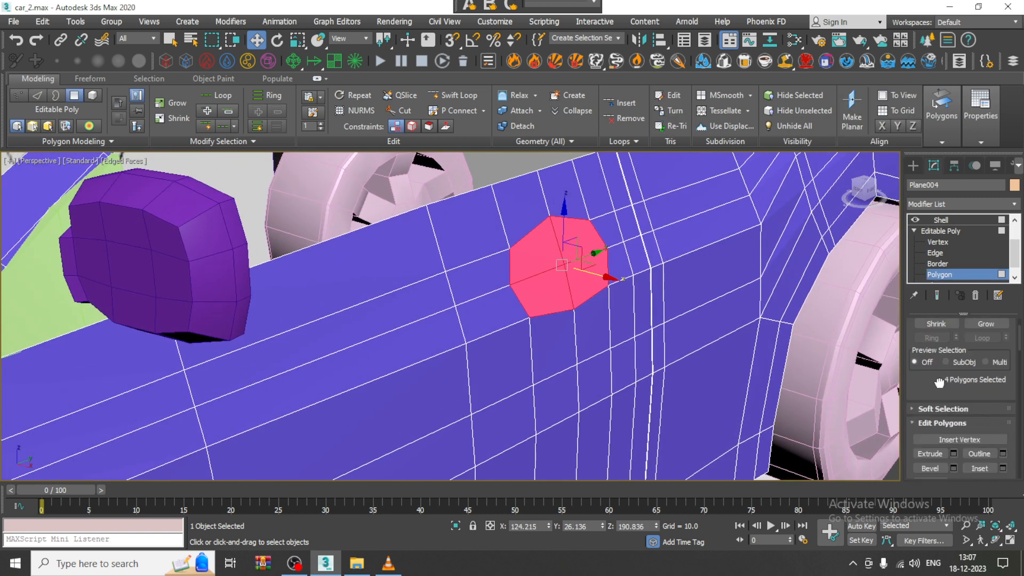
Bevel the four selected polygons into the door with a negative height and an outline of -0.41 to form a recess.
{"action": "left_click", "coordinate": [954, 454]}
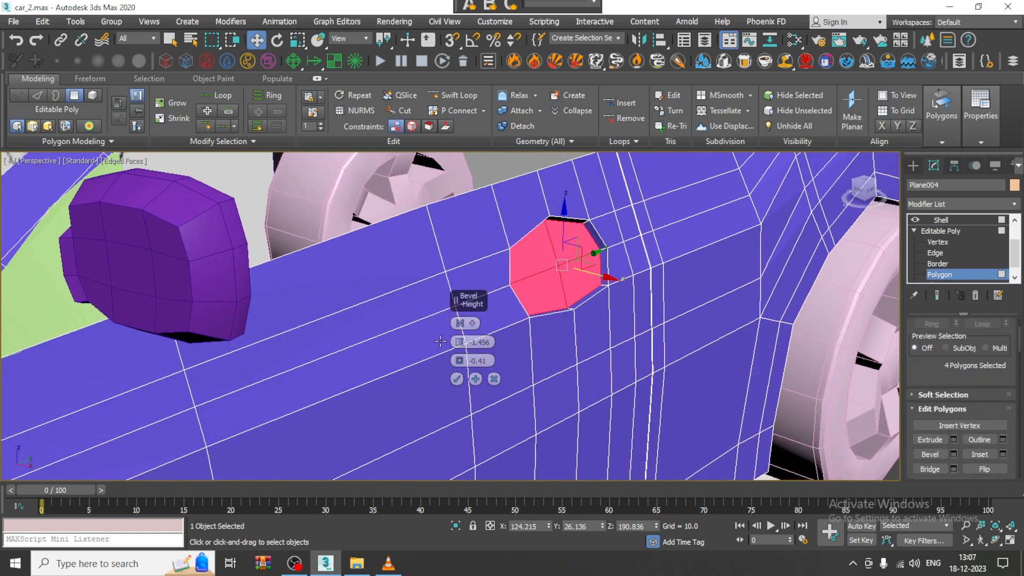
{"action": "left_click_drag", "start_coordinate": [460, 342], "coordinate": [464, 369]}
{"action": "left_click", "coordinate": [458, 379]}
{"action": "scroll", "coordinate": [474, 369], "scroll_direction": "down", "scroll_amount": 5}
{"action": "middle_click_drag", "start_coordinate": [475, 369], "coordinate": [480, 335], "text": "alt"}
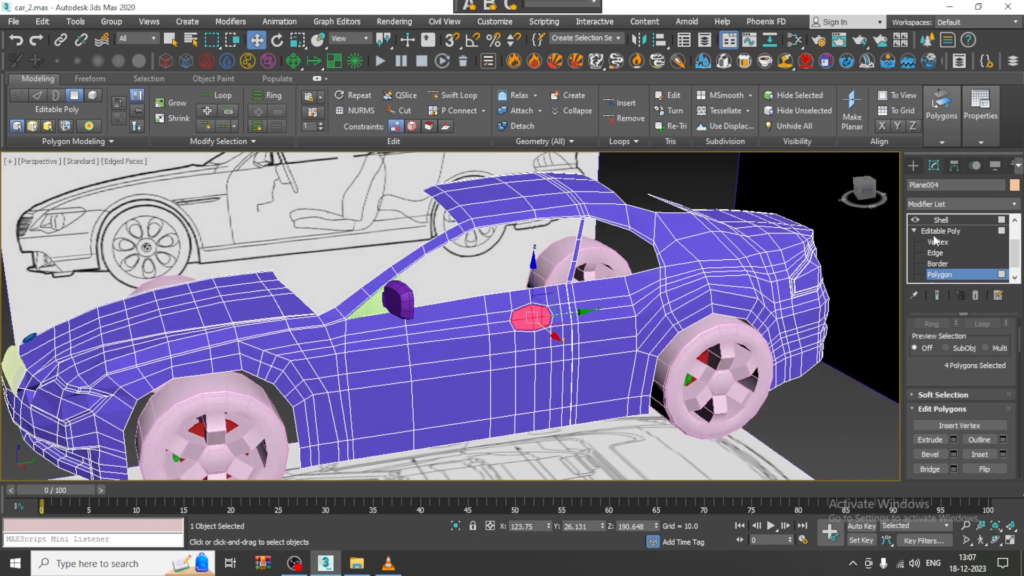
Preview the car body and door recess with NURMS smoothing, and switch the smoothing back off.
{"action": "left_click", "coordinate": [954, 232]}
{"action": "scroll", "coordinate": [542, 329], "scroll_direction": "up", "scroll_amount": 3}
{"action": "right_click", "coordinate": [542, 328]}
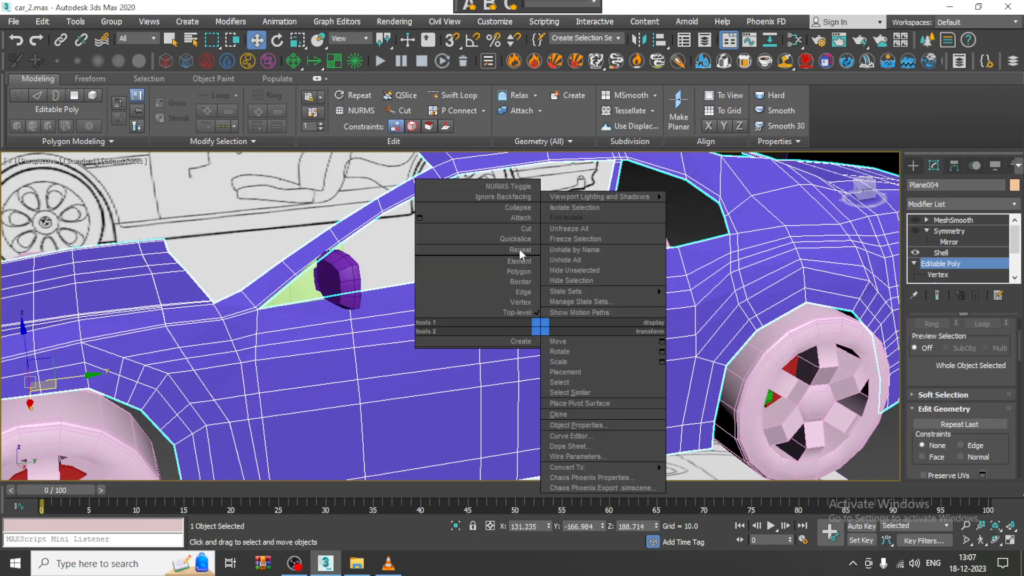
{"action": "left_click", "coordinate": [518, 187]}
{"action": "scroll", "coordinate": [571, 302], "scroll_direction": "down", "scroll_amount": 3}
{"action": "mouse_move", "coordinate": [573, 301]}
{"action": "middle_mouse_down", "text": "alt"}
{"action": "mouse_move", "coordinate": [693, 299]}
{"action": "mouse_move", "coordinate": [571, 304]}
{"action": "middle_mouse_up", "text": "alt"}
{"action": "scroll", "coordinate": [570, 309], "scroll_direction": "up", "scroll_amount": 5}
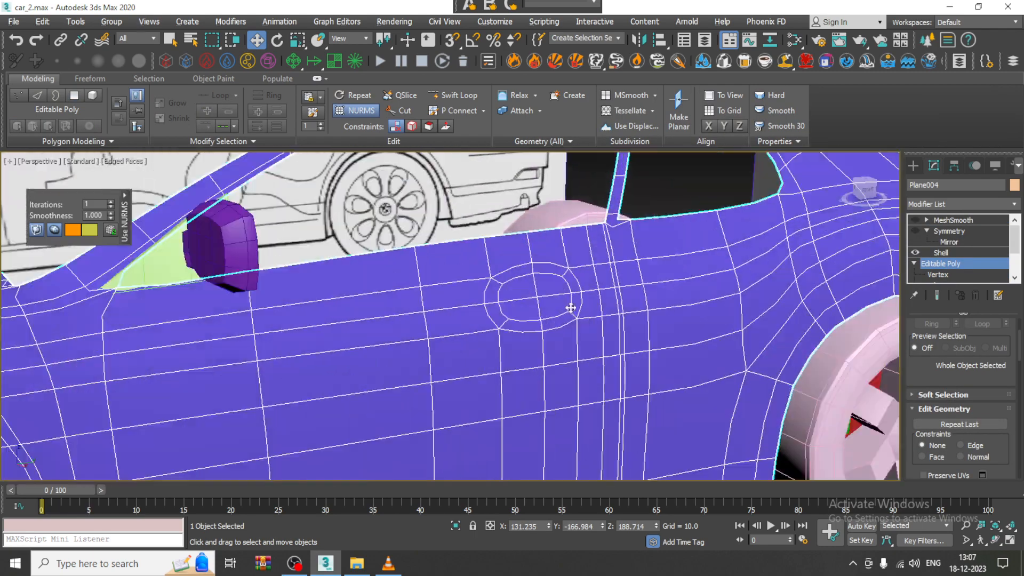
{"action": "right_click", "coordinate": [572, 379]}
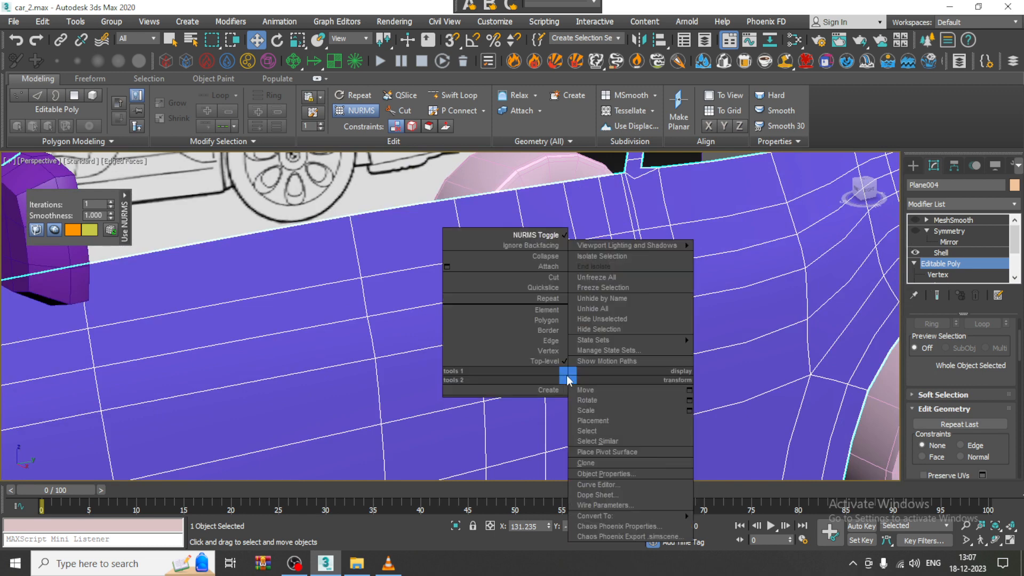
{"action": "left_click", "coordinate": [537, 237]}
Push the four polygons at the bottom of the door recess slightly deeper into the body.
{"action": "key", "text": "4"}
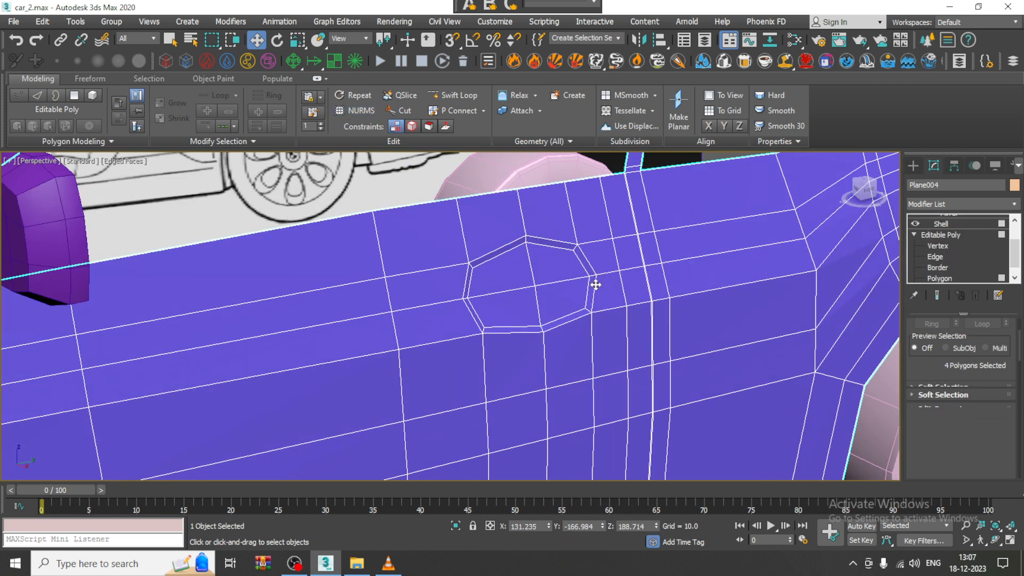
{"action": "middle_click_drag", "start_coordinate": [577, 307], "coordinate": [588, 306], "text": "alt"}
{"action": "left_click_drag", "start_coordinate": [572, 299], "coordinate": [568, 299]}
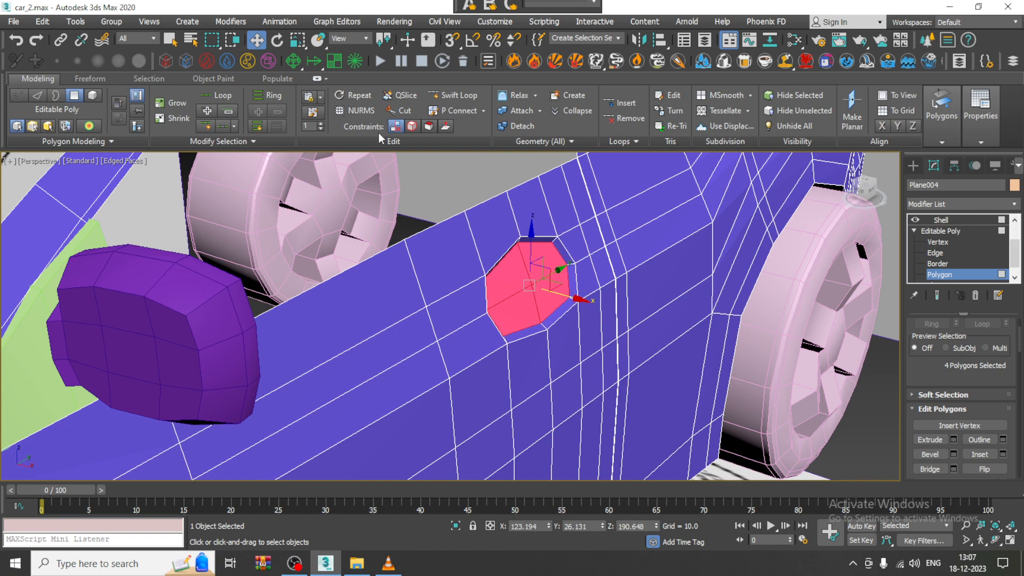
{"action": "left_click", "coordinate": [453, 95]}
{"action": "scroll", "coordinate": [597, 229], "scroll_direction": "up", "scroll_amount": 3}
{"action": "middle_click_drag", "start_coordinate": [518, 243], "coordinate": [325, 277], "text": "alt"}
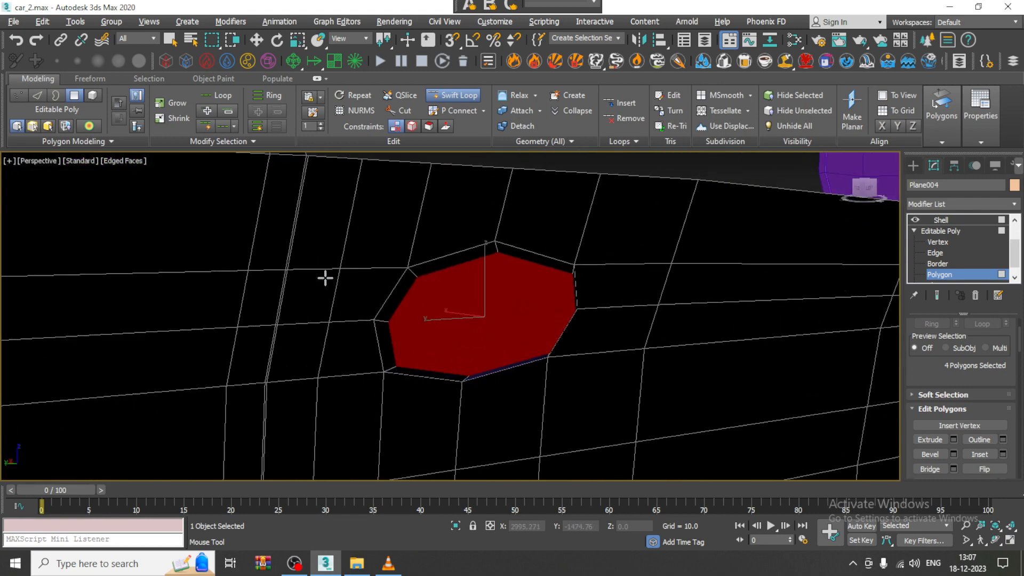
{"action": "middle_click_drag", "start_coordinate": [490, 245], "coordinate": [518, 260], "text": "alt"}
{"action": "scroll", "coordinate": [517, 260], "scroll_direction": "up", "scroll_amount": 3}
{"action": "right_click", "coordinate": [583, 262]}
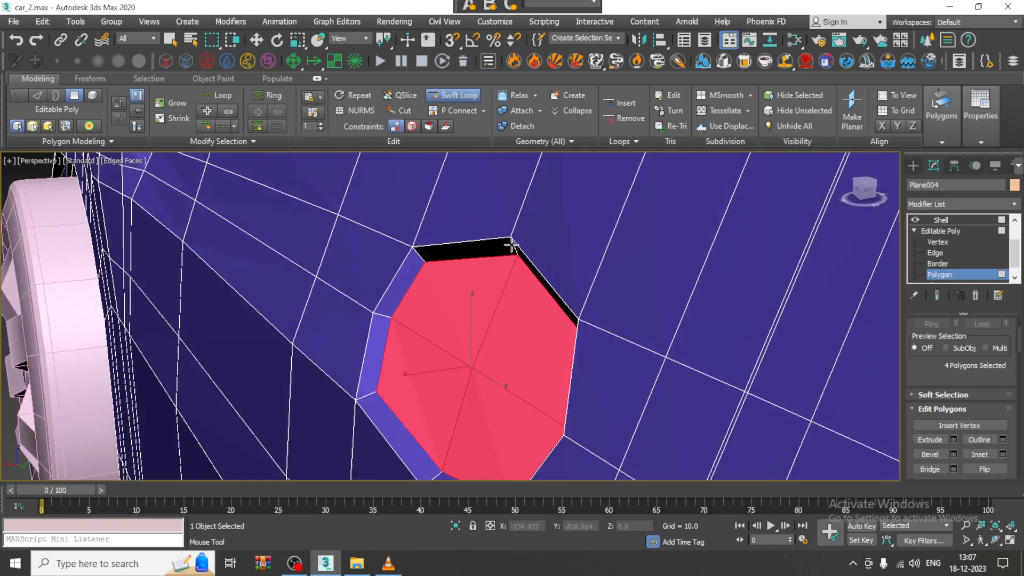
{"action": "left_click", "coordinate": [945, 234]}
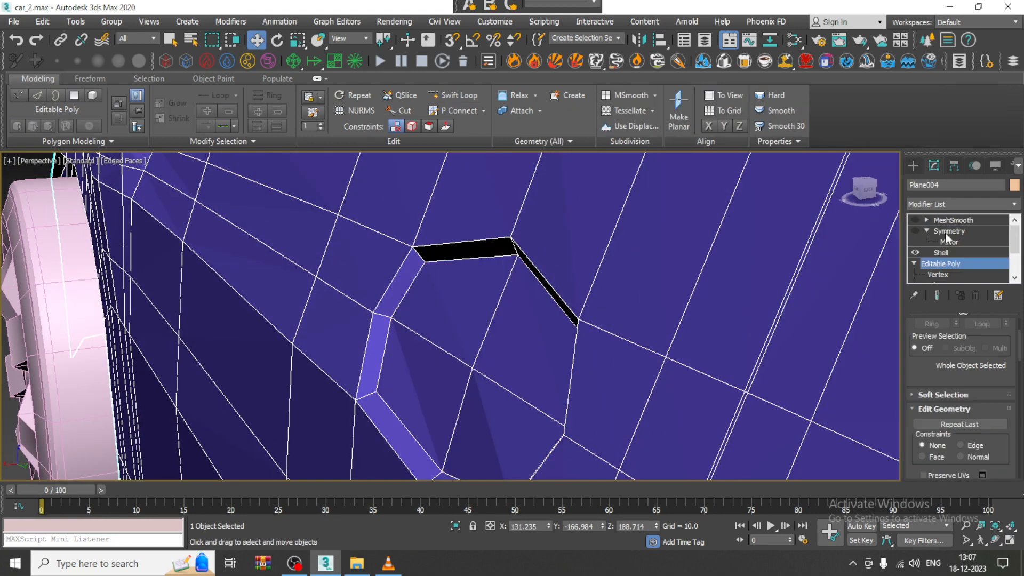
{"action": "left_click", "coordinate": [453, 94]}
{"action": "middle_click_drag", "start_coordinate": [485, 269], "coordinate": [372, 234], "text": "alt"}
{"action": "middle_click_drag", "start_coordinate": [253, 165], "coordinate": [363, 224], "text": "alt"}
{"action": "middle_click_drag", "start_coordinate": [363, 224], "coordinate": [374, 203]}
{"action": "key", "text": "w"}
Select the ring of short edges around the recess wall and connect them with 1 segment, pinch 0 and slide 0.
{"action": "key", "text": "2"}
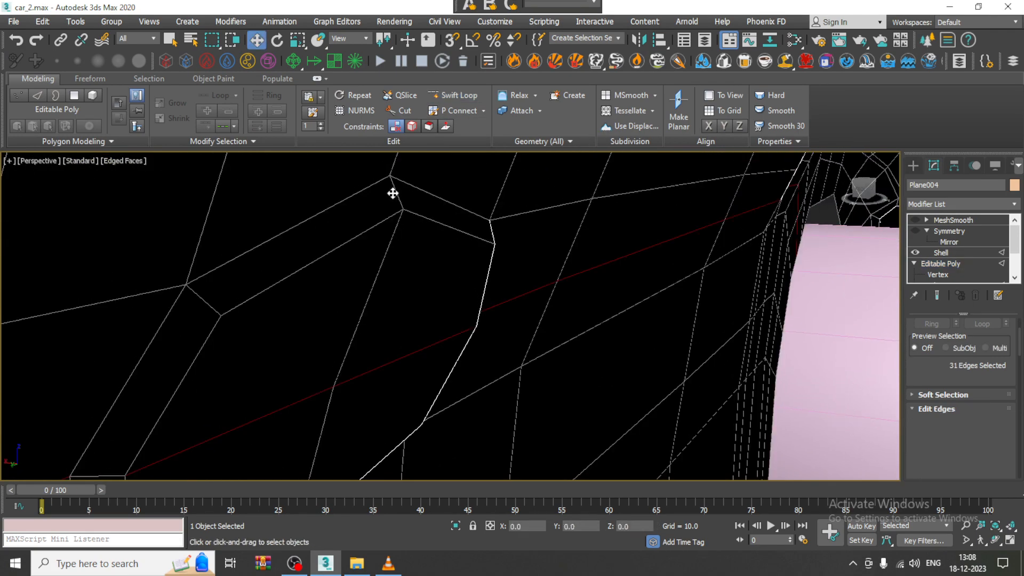
{"action": "left_click", "coordinate": [397, 192]}
{"action": "key", "text": "alt+r"}
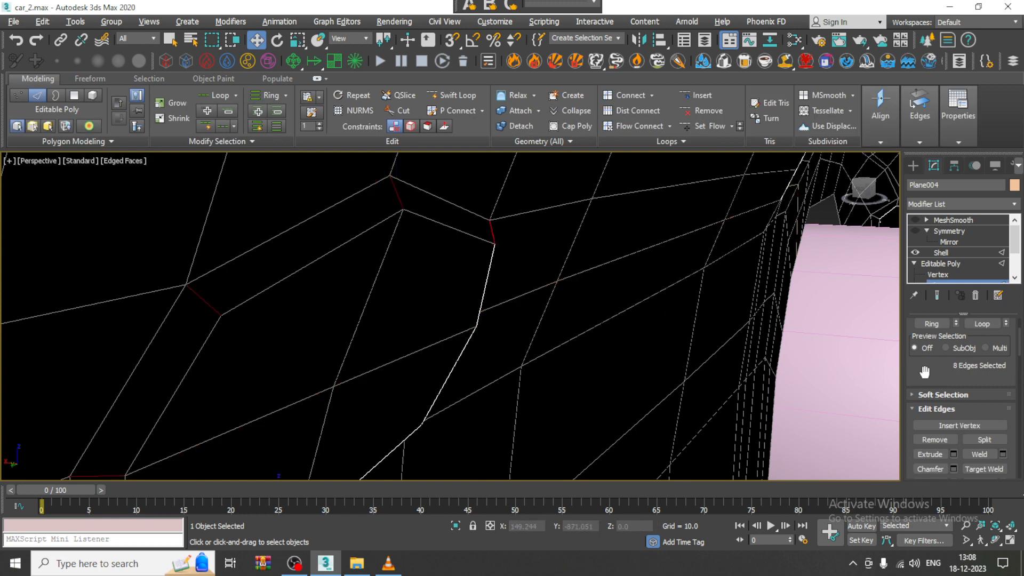
{"action": "scroll", "coordinate": [1020, 430], "scroll_direction": "down", "scroll_amount": 2}
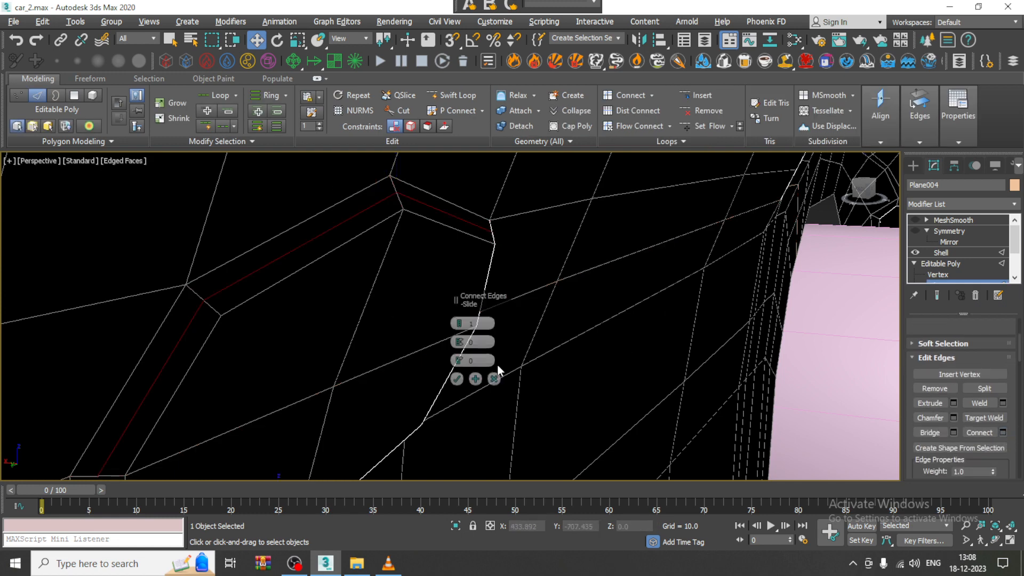
{"action": "left_click", "coordinate": [456, 378]}
{"action": "scroll", "coordinate": [446, 318], "scroll_direction": "down", "scroll_amount": 5}
{"action": "middle_click_drag", "start_coordinate": [446, 319], "coordinate": [539, 373], "text": "alt"}
{"action": "scroll", "coordinate": [561, 322], "scroll_direction": "down", "scroll_amount": 5}
{"action": "scroll", "coordinate": [939, 256], "scroll_direction": "down", "scroll_amount": 2}
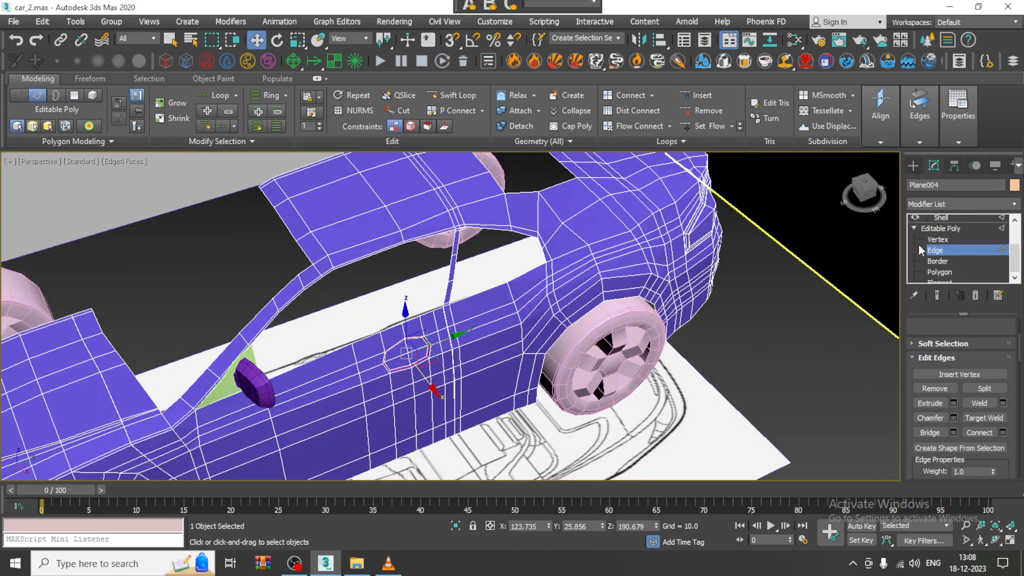
Select the border of the rear side window opening and cap it.
{"action": "left_click", "coordinate": [948, 253]}
{"action": "left_click", "coordinate": [478, 229]}
{"action": "right_click", "coordinate": [478, 229]}
{"action": "left_click", "coordinate": [459, 261]}
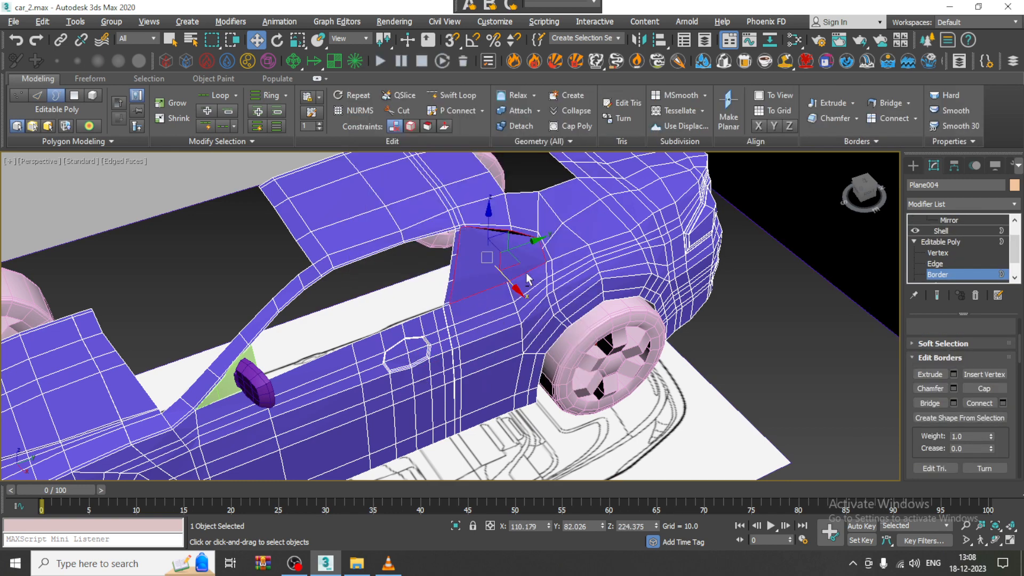
Cut the capped rear side window with a vertical edge between its middle vertices and a horizontal edge reaching the pillar.
{"action": "middle_click_drag", "start_coordinate": [478, 265], "coordinate": [533, 224], "text": "alt"}
{"action": "scroll", "coordinate": [574, 187], "scroll_direction": "up", "scroll_amount": 5}
{"action": "scroll", "coordinate": [574, 188], "scroll_direction": "up", "scroll_amount": 3}
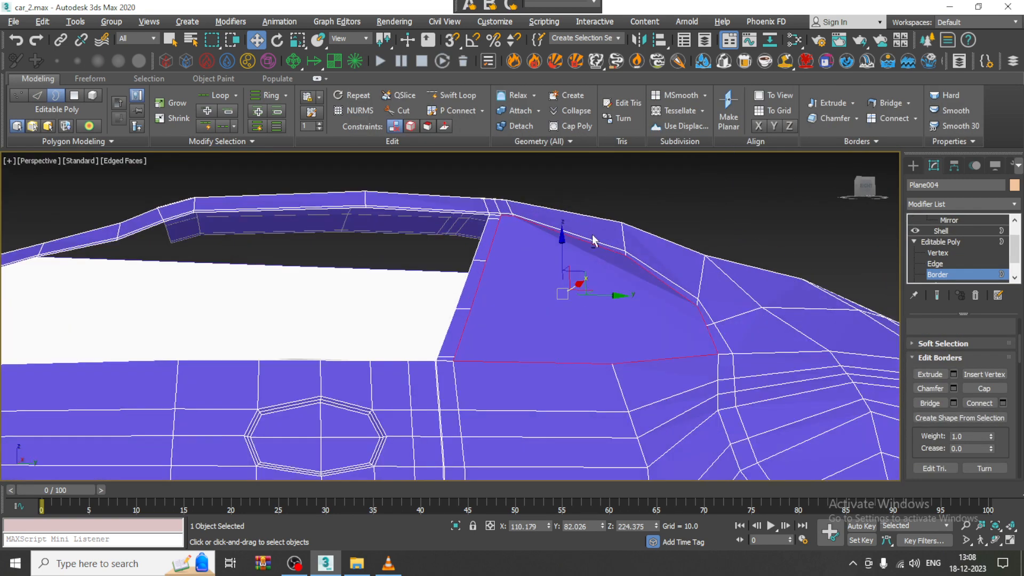
{"action": "scroll", "coordinate": [578, 229], "scroll_direction": "down", "scroll_amount": 3}
{"action": "scroll", "coordinate": [581, 249], "scroll_direction": "up", "scroll_amount": 2}
{"action": "middle_click_drag", "start_coordinate": [583, 277], "coordinate": [627, 271], "text": "alt"}
{"action": "right_click", "coordinate": [620, 262]}
{"action": "left_click", "coordinate": [606, 144]}
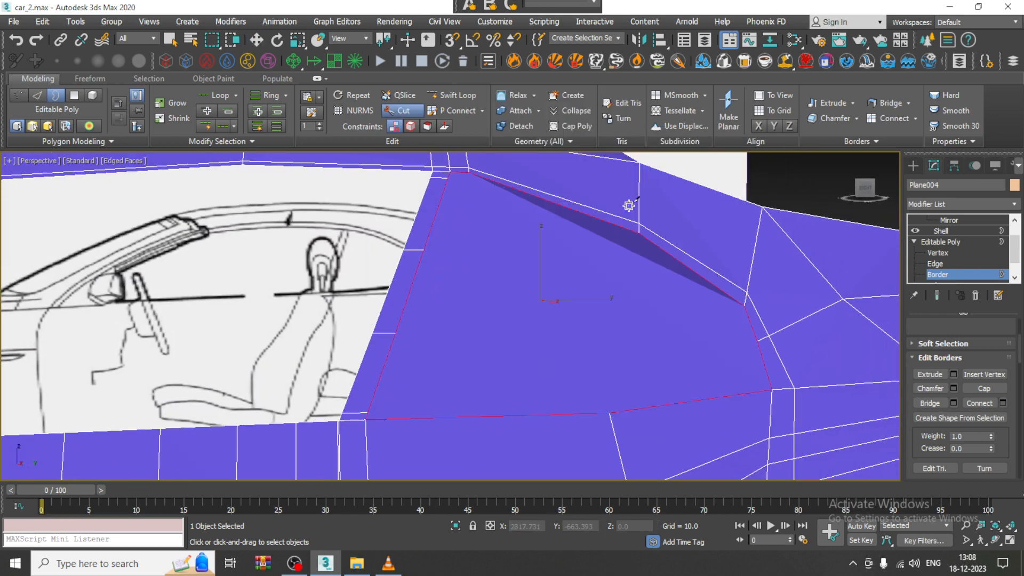
{"action": "left_click", "coordinate": [638, 233]}
{"action": "left_click", "coordinate": [611, 411]}
{"action": "middle_click_drag", "start_coordinate": [610, 411], "coordinate": [407, 268], "text": "alt"}
{"action": "left_click", "coordinate": [372, 343]}
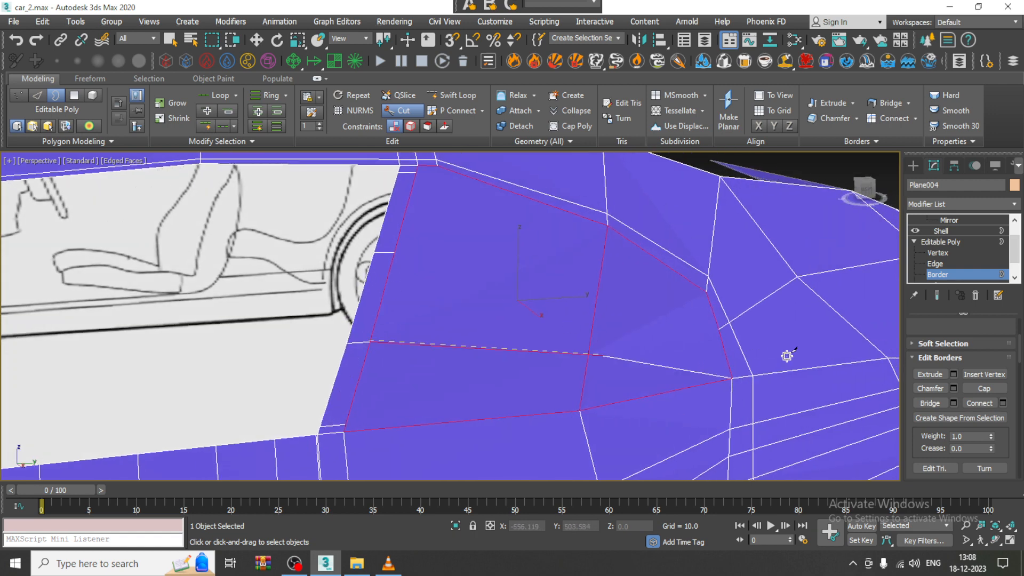
{"action": "middle_click_drag", "start_coordinate": [563, 290], "coordinate": [467, 279], "text": "alt"}
{"action": "key", "text": "w"}
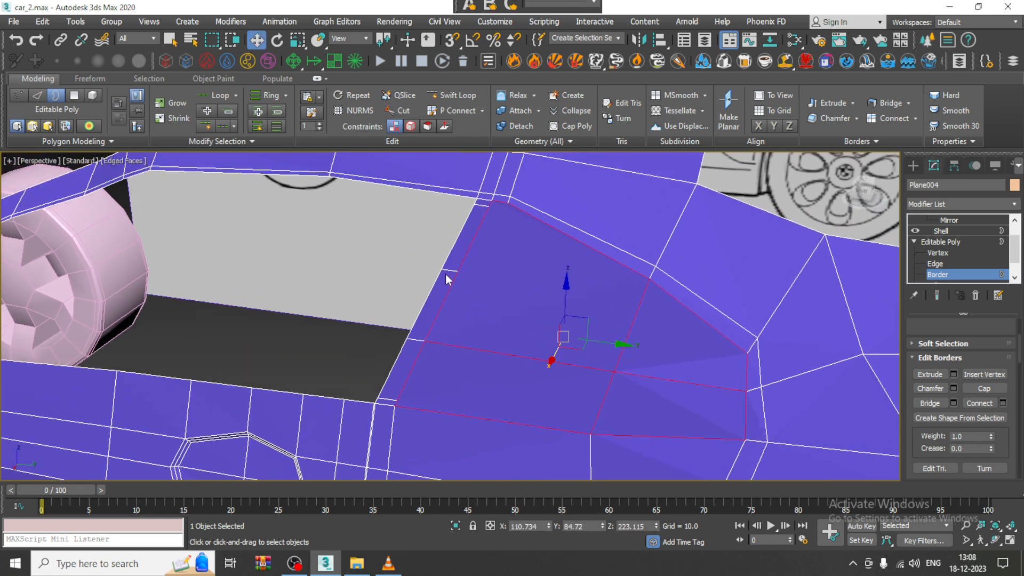
Select the short cross edges on the window pillar at Edge level to check them, and clear the selection.
{"action": "key", "text": "2"}
{"action": "left_click", "coordinate": [433, 290]}
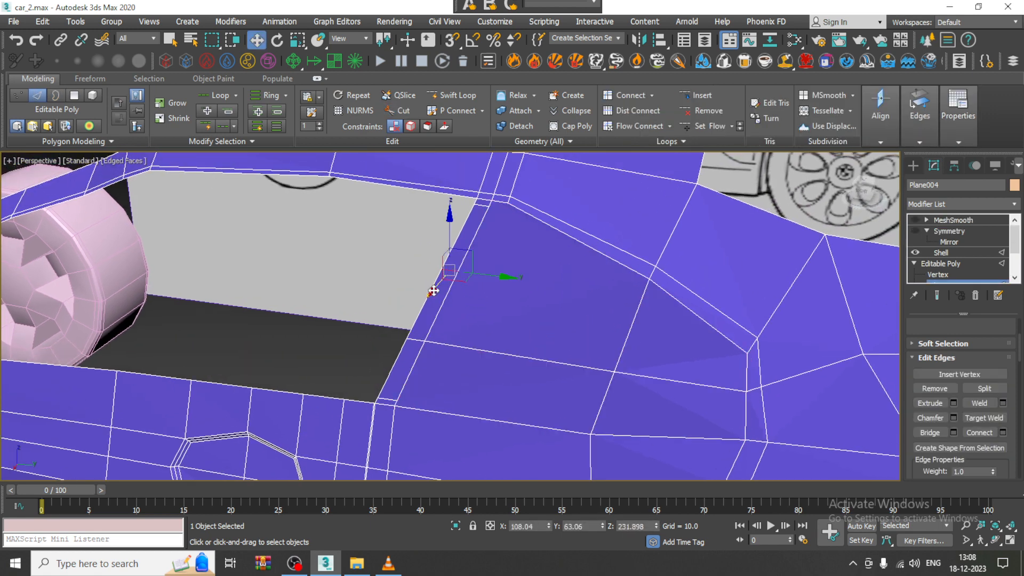
{"action": "left_click", "coordinate": [388, 398]}
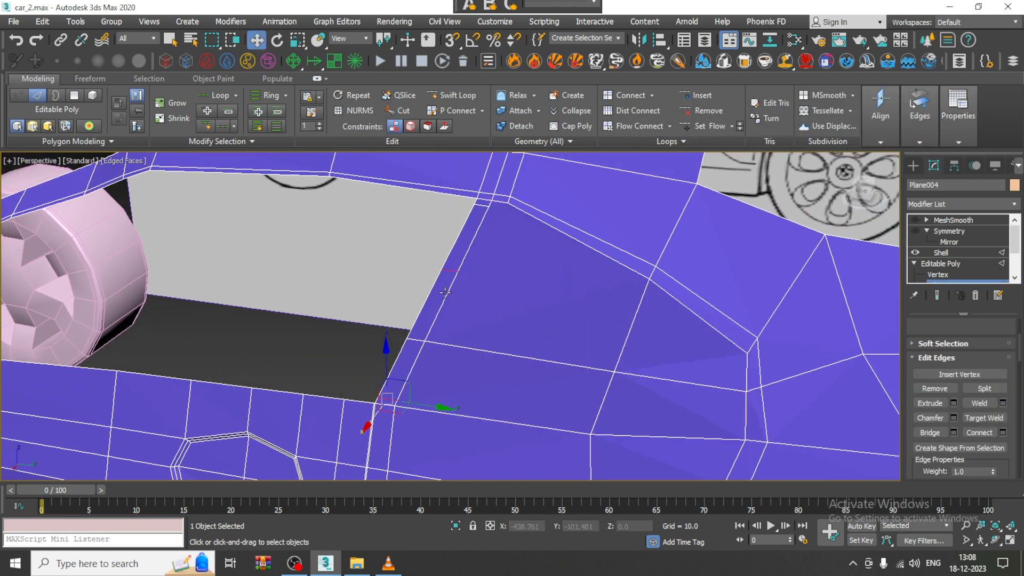
{"action": "left_click", "coordinate": [449, 272]}
{"action": "left_click", "coordinate": [489, 286]}
{"action": "scroll", "coordinate": [514, 267], "scroll_direction": "down", "scroll_amount": 5}
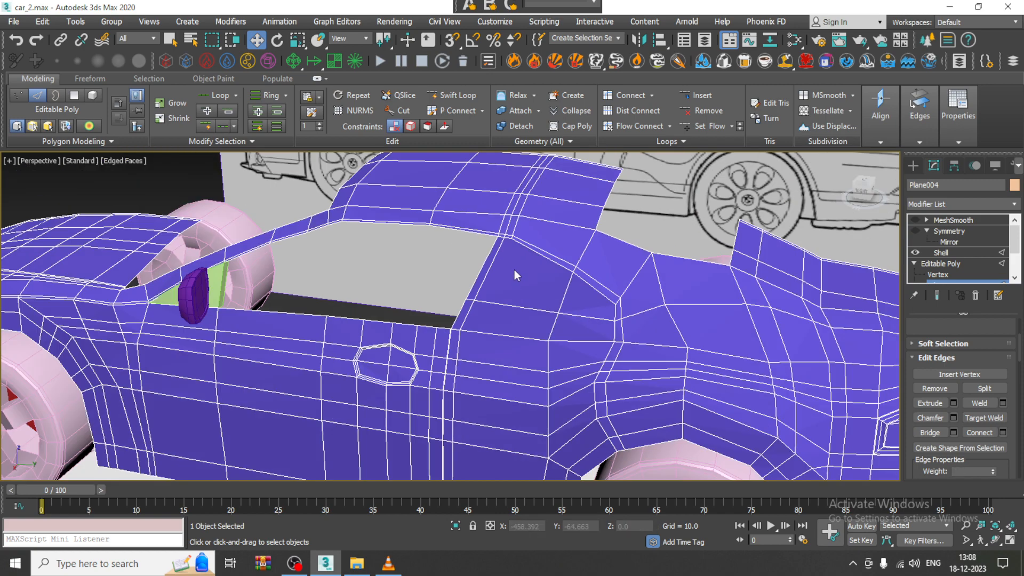
Select the border of the front door window opening and cap it.
{"action": "scroll", "coordinate": [520, 304], "scroll_direction": "up", "scroll_amount": 3}
{"action": "middle_click_drag", "start_coordinate": [58, 267], "coordinate": [481, 267]}
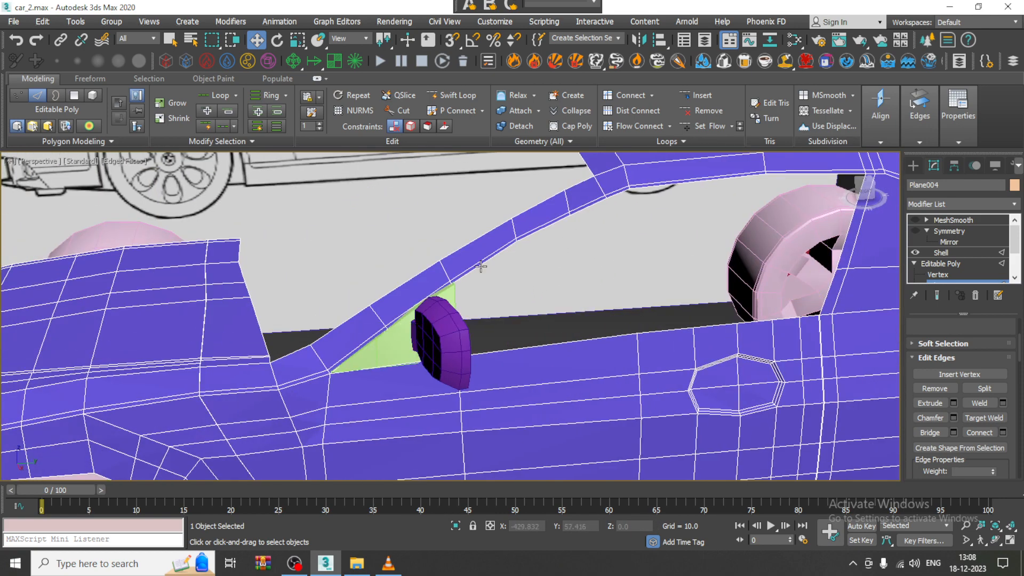
{"action": "key", "text": "3"}
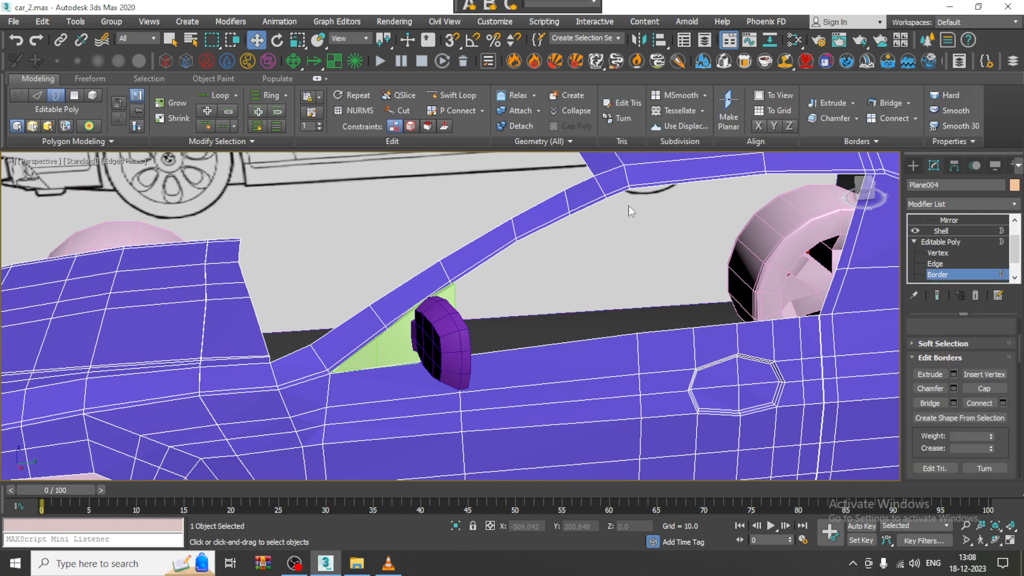
{"action": "left_click", "coordinate": [644, 187]}
{"action": "right_click", "coordinate": [640, 184]}
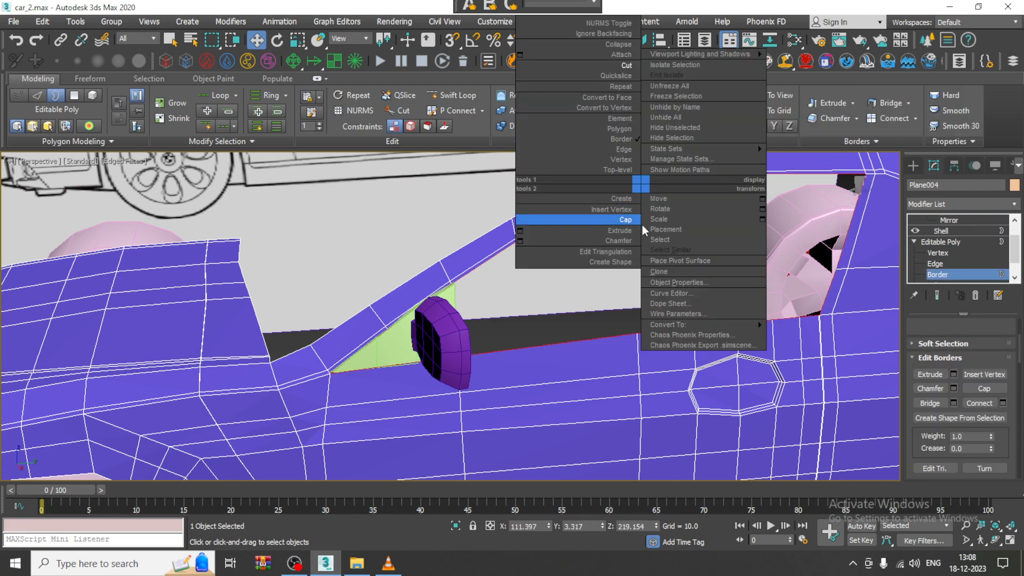
{"action": "left_click", "coordinate": [625, 220]}
Cut a vertical edge across the rear part of the capped front door window, from its upper border vertex to the sill vertex below.
{"action": "middle_click_drag", "start_coordinate": [623, 267], "coordinate": [616, 293], "text": "alt"}
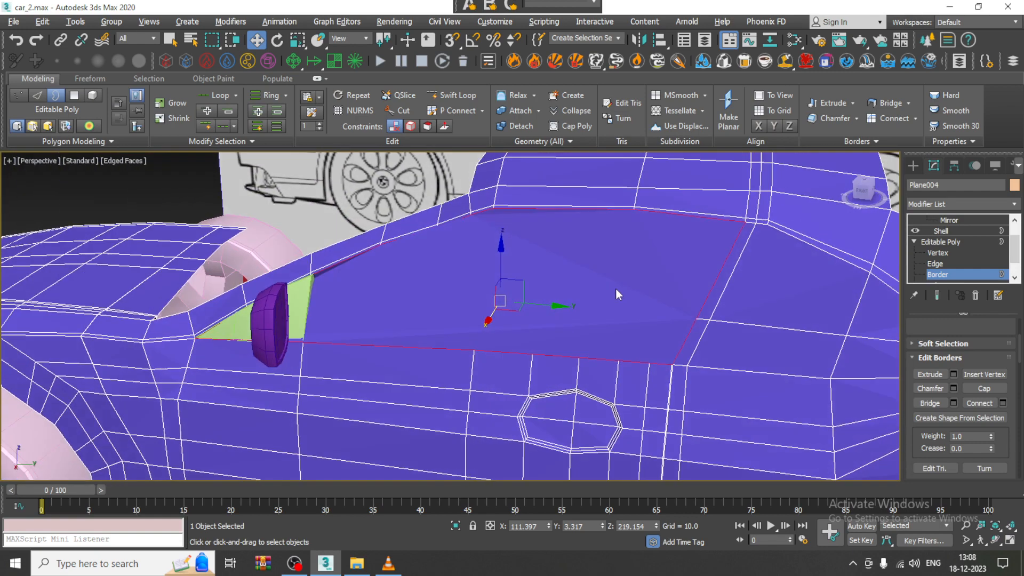
{"action": "right_click", "coordinate": [619, 240]}
{"action": "left_click", "coordinate": [587, 114]}
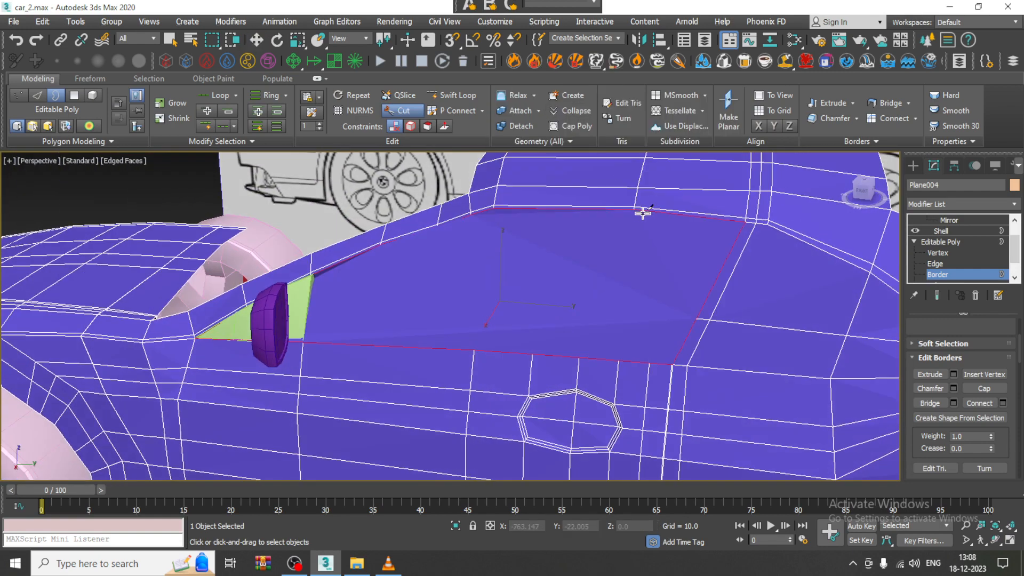
{"action": "left_click", "coordinate": [631, 209]}
{"action": "left_click", "coordinate": [618, 361]}
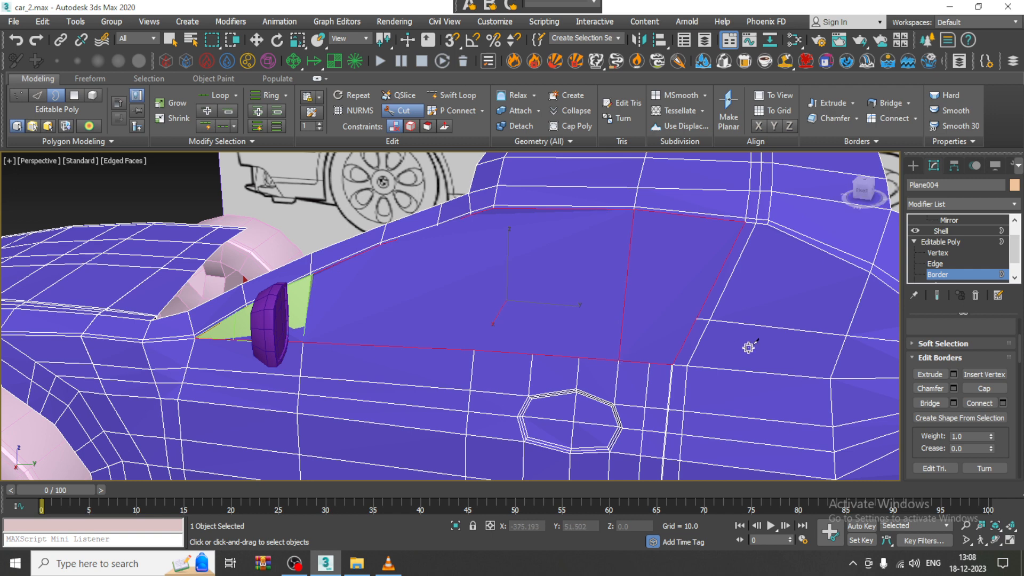
Cut a horizontal edge across the door window from the mirror triangle's upper corner to the middle vertex of the window's rear edge.
{"action": "middle_click_drag", "start_coordinate": [692, 335], "coordinate": [363, 312], "text": "alt"}
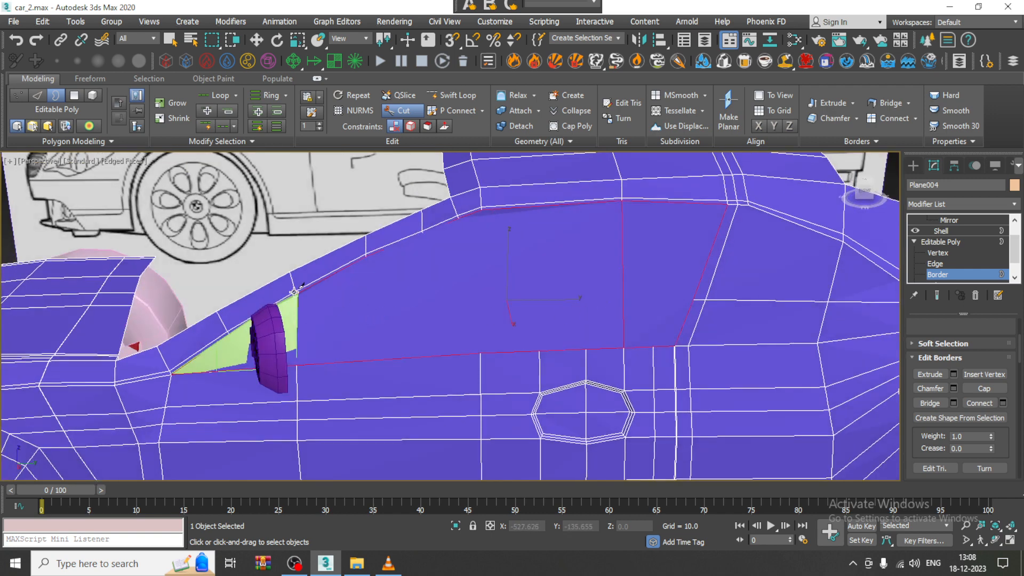
{"action": "left_click", "coordinate": [227, 333]}
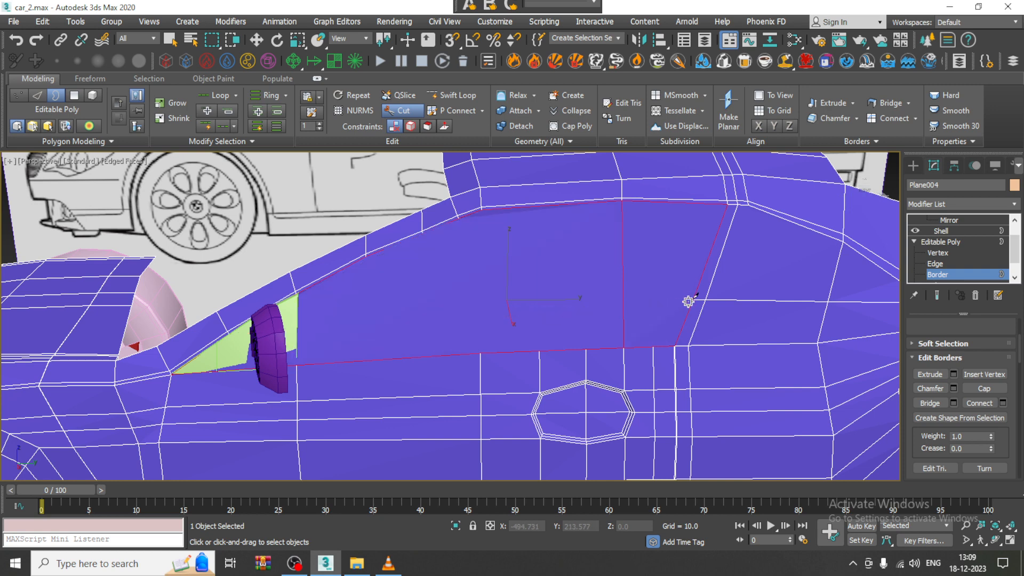
{"action": "left_click", "coordinate": [296, 295]}
{"action": "left_click", "coordinate": [692, 299]}
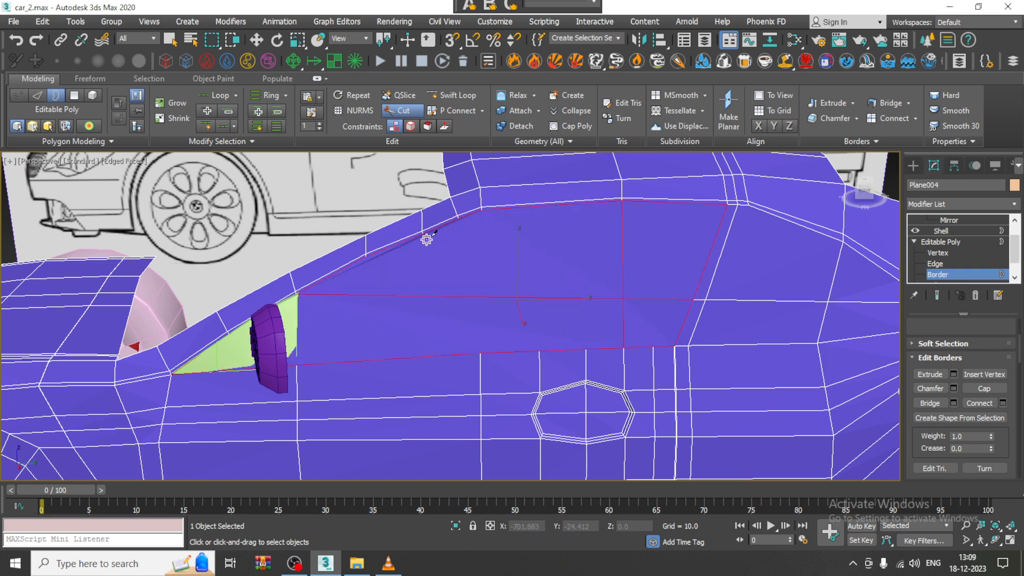
Cut a vertical edge from the window's upper border vertex behind the mirror down through the window and door to the body's lower edge.
{"action": "left_click", "coordinate": [365, 292]}
{"action": "middle_click_drag", "start_coordinate": [364, 292], "coordinate": [377, 355], "text": "alt"}
{"action": "left_click", "coordinate": [379, 446]}
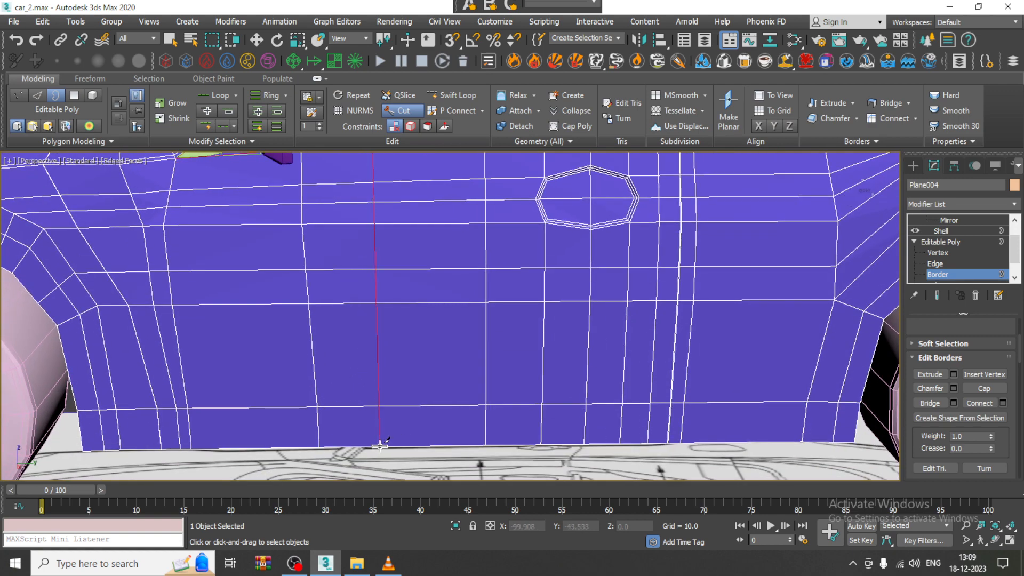
{"action": "scroll", "coordinate": [435, 361], "scroll_direction": "down", "scroll_amount": 5}
{"action": "scroll", "coordinate": [425, 348], "scroll_direction": "up", "scroll_amount": 3}
{"action": "scroll", "coordinate": [445, 344], "scroll_direction": "down", "scroll_amount": 2}
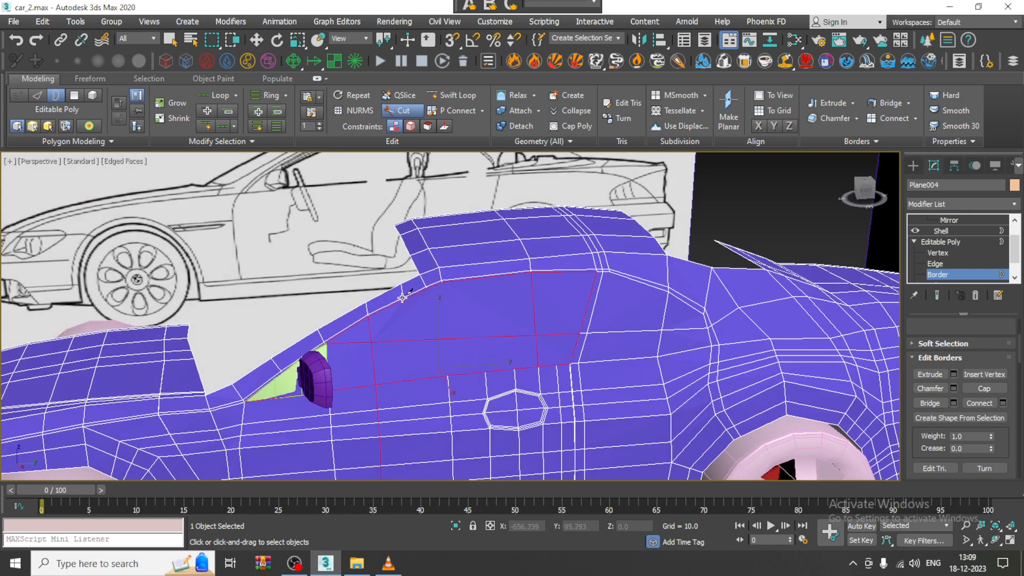
Examine the edges around the front corner of the door window at Edge level, and clear the selection.
{"action": "key", "text": "w"}
{"action": "scroll", "coordinate": [393, 277], "scroll_direction": "up", "scroll_amount": 4}
{"action": "scroll", "coordinate": [393, 277], "scroll_direction": "down", "scroll_amount": 1}
{"action": "key", "text": "2"}
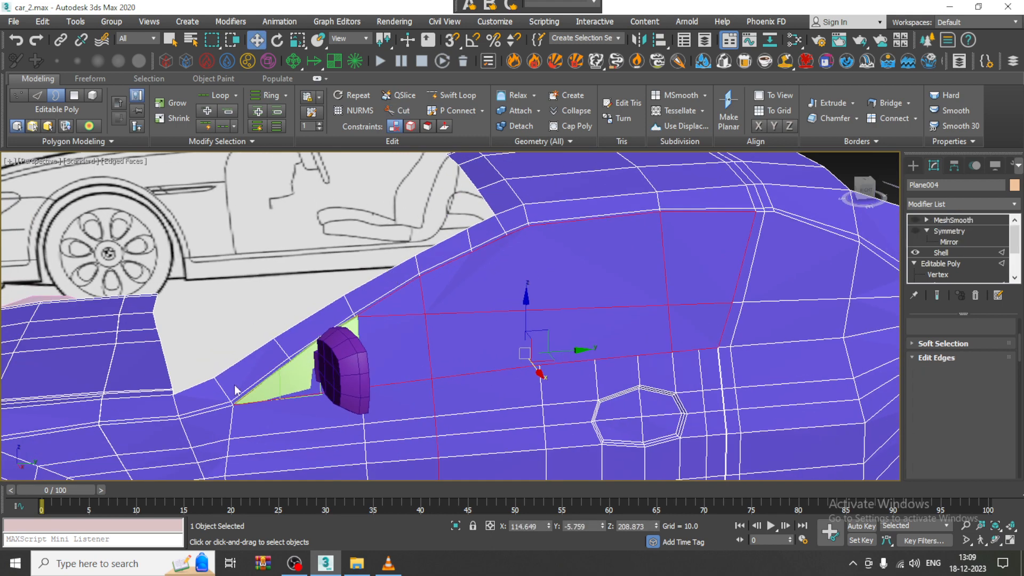
{"action": "left_click", "coordinate": [284, 347]}
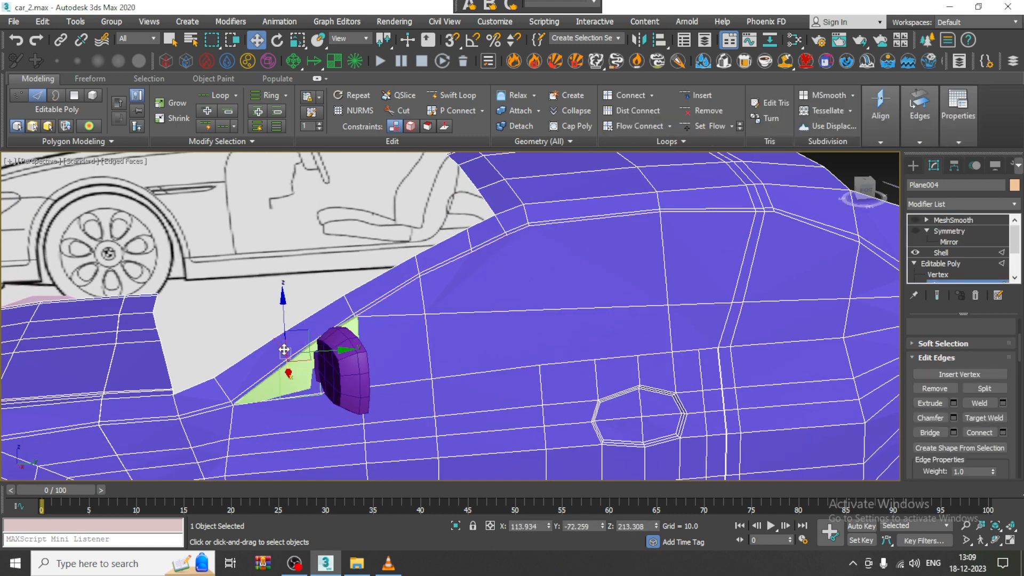
{"action": "left_click", "coordinate": [382, 310]}
{"action": "left_click", "coordinate": [471, 242]}
{"action": "left_click", "coordinate": [469, 242]}
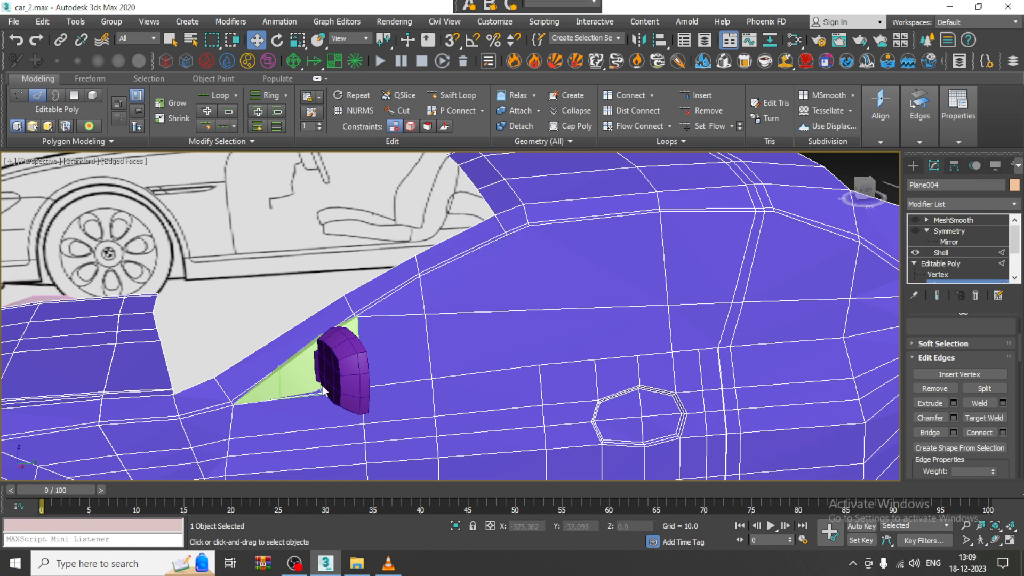
{"action": "middle_click_drag", "start_coordinate": [322, 397], "coordinate": [293, 322]}
{"action": "middle_click_drag", "start_coordinate": [544, 359], "coordinate": [489, 271]}
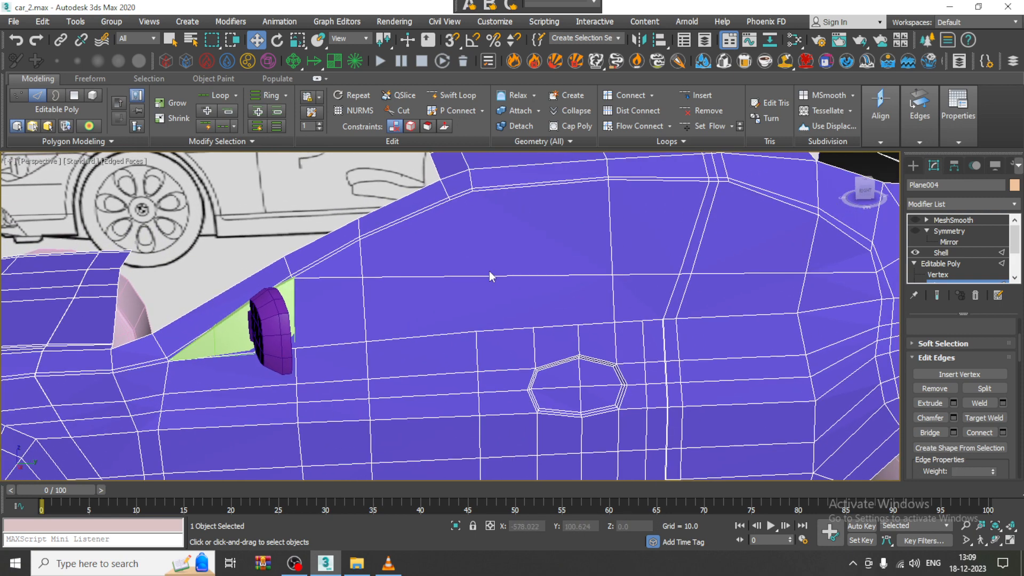
Cut a vertical edge from the bend vertex in the door window's upper border down to the door edge in front of the octagon.
{"action": "right_click", "coordinate": [489, 271]}
{"action": "left_click", "coordinate": [471, 148]}
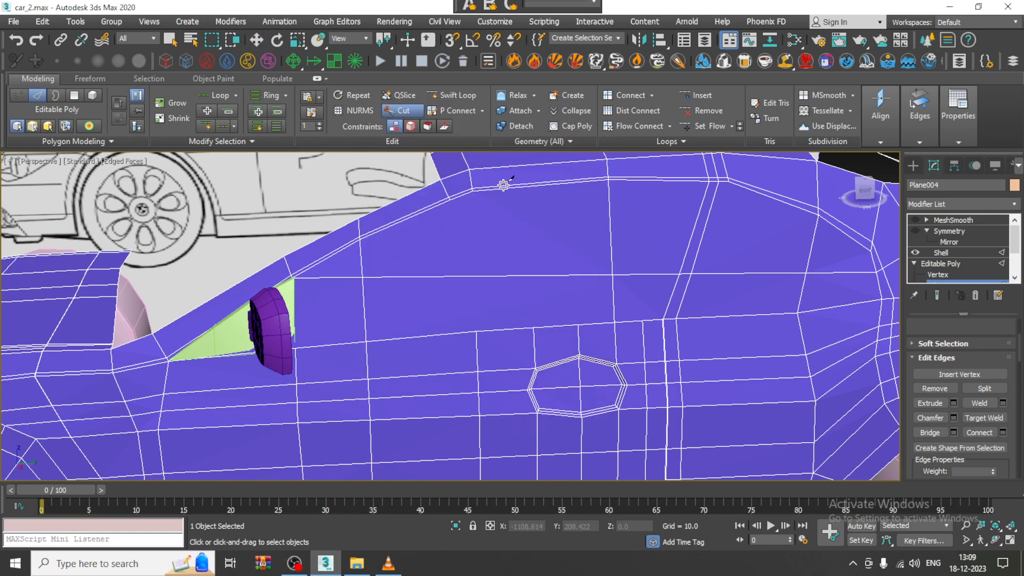
{"action": "left_click", "coordinate": [472, 190]}
{"action": "left_click", "coordinate": [478, 332]}
{"action": "key", "text": "w"}
{"action": "scroll", "coordinate": [478, 332], "scroll_direction": "down", "scroll_amount": 4}
{"action": "scroll", "coordinate": [466, 300], "scroll_direction": "up", "scroll_amount": 4}
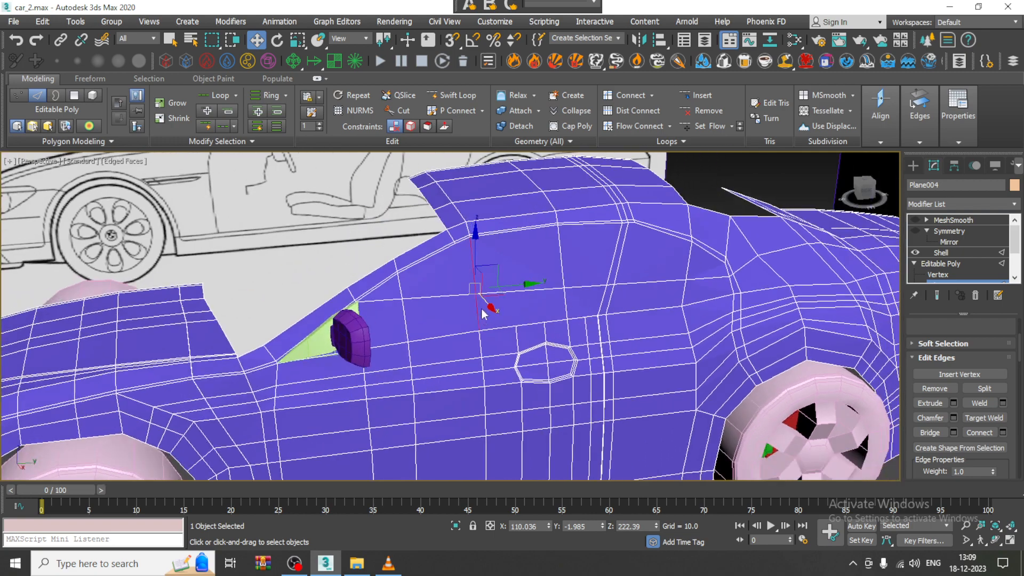
Extend the octagon's front and middle vertical edges by cutting up through the window and across the roof, and switch to Polygon level.
{"action": "scroll", "coordinate": [483, 267], "scroll_direction": "down", "scroll_amount": 4}
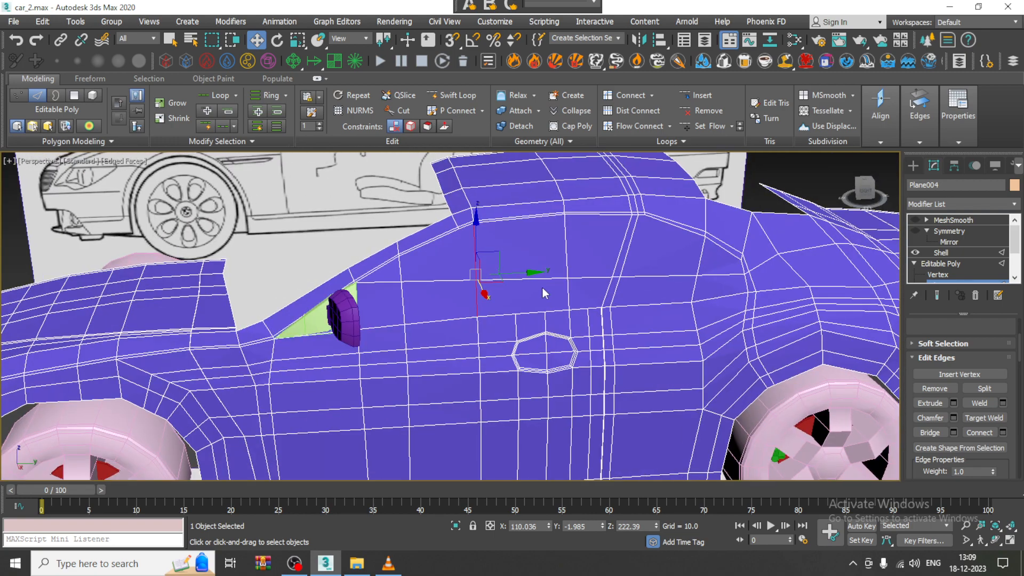
{"action": "scroll", "coordinate": [560, 297], "scroll_direction": "up", "scroll_amount": 4}
{"action": "middle_click_drag", "start_coordinate": [561, 296], "coordinate": [560, 291]}
{"action": "right_click", "coordinate": [556, 288]}
{"action": "middle_click_drag", "start_coordinate": [525, 246], "coordinate": [509, 273]}
{"action": "right_click", "coordinate": [507, 270]}
{"action": "left_click", "coordinate": [483, 152]}
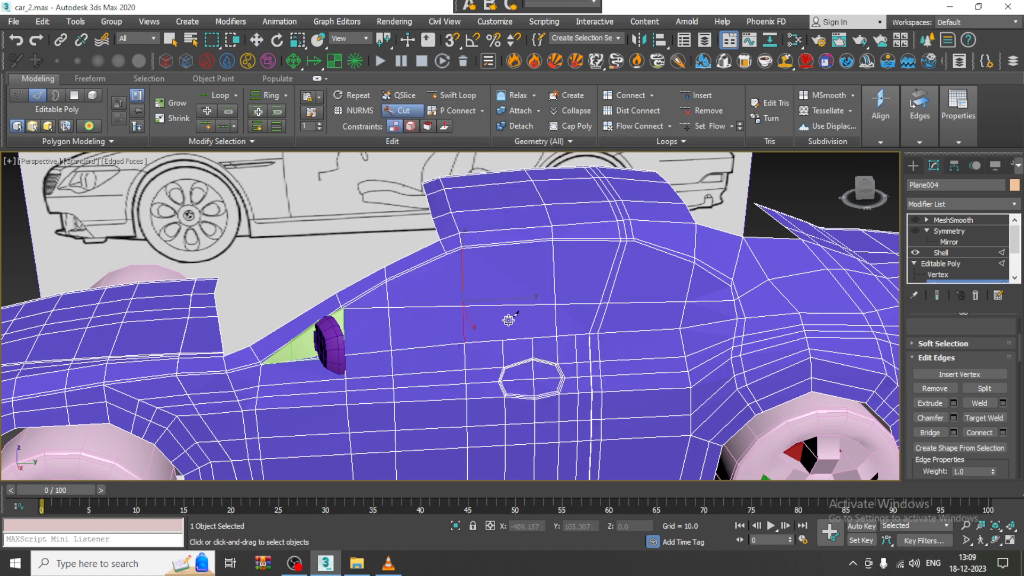
{"action": "left_click", "coordinate": [502, 337]}
{"action": "mouse_move", "coordinate": [500, 245]}
{"action": "middle_mouse_down", "text": "alt"}
{"action": "mouse_move", "coordinate": [507, 288]}
{"action": "mouse_move", "coordinate": [506, 227]}
{"action": "mouse_move", "coordinate": [486, 233]}
{"action": "middle_mouse_up", "text": "alt"}
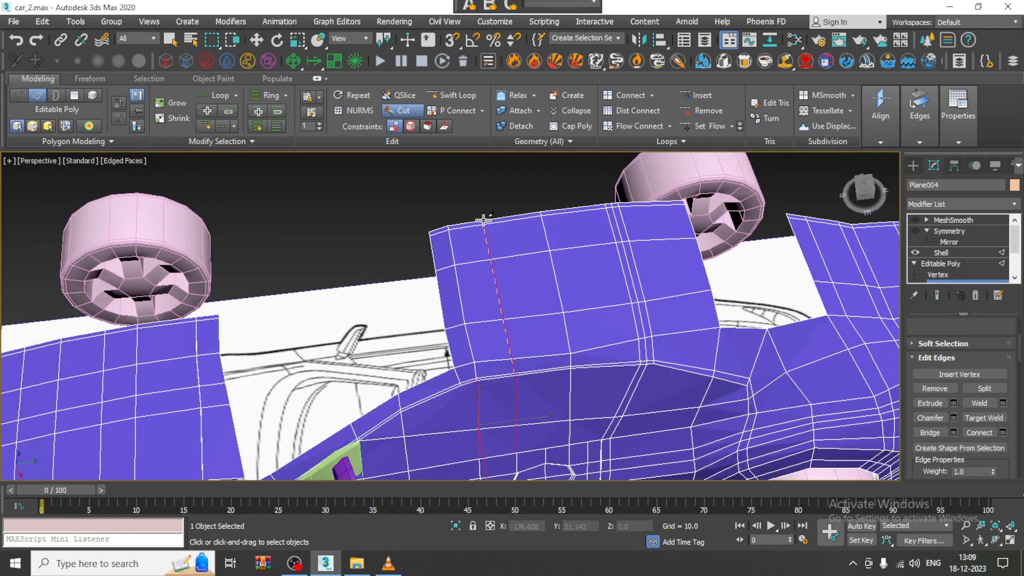
{"action": "middle_click_drag", "start_coordinate": [627, 356], "coordinate": [577, 392], "text": "alt"}
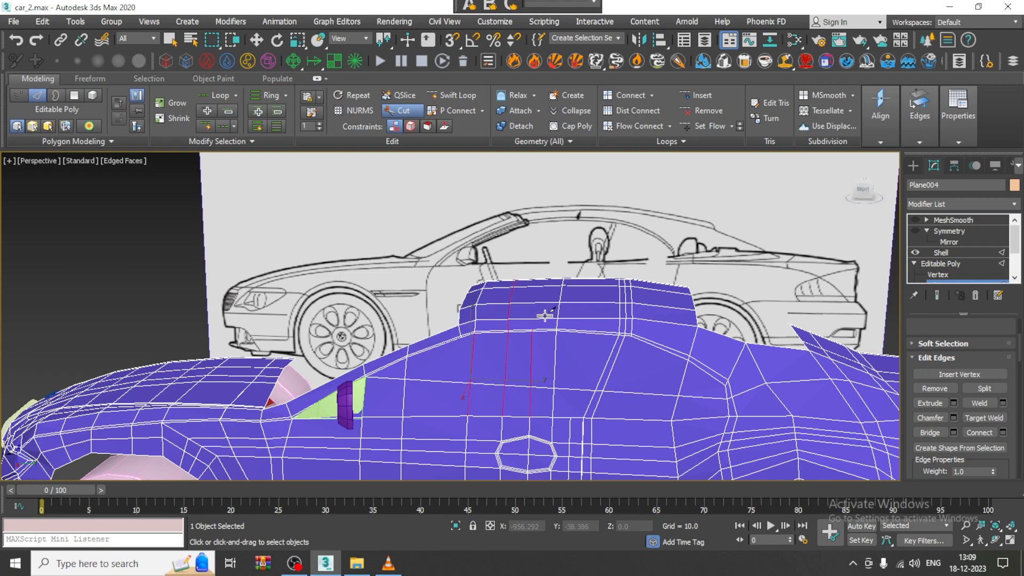
{"action": "middle_click_drag", "start_coordinate": [539, 322], "coordinate": [544, 423], "text": "alt"}
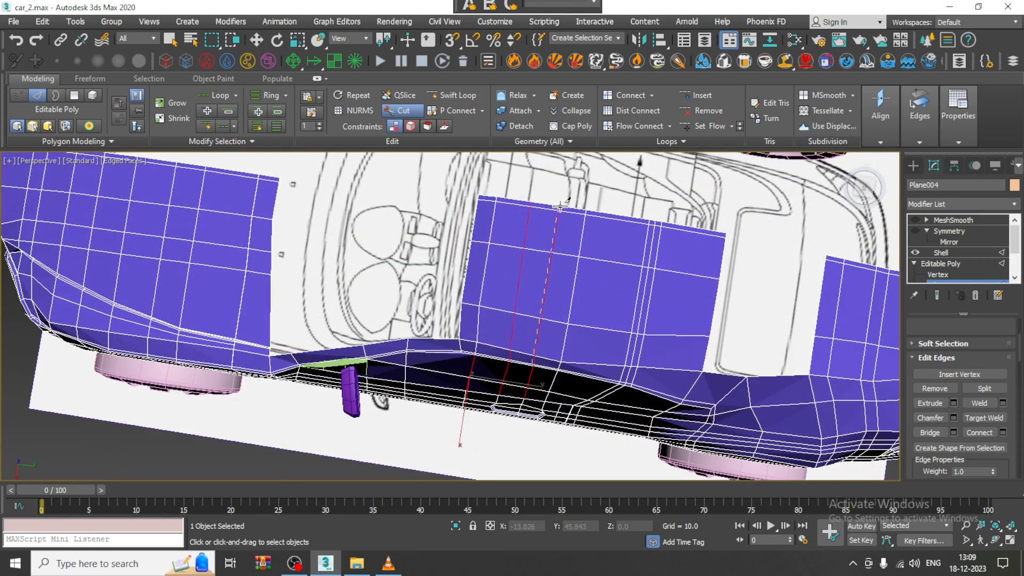
{"action": "middle_click_drag", "start_coordinate": [571, 223], "coordinate": [696, 323], "text": "alt"}
{"action": "key", "text": "w"}
{"action": "scroll", "coordinate": [676, 323], "scroll_direction": "up", "scroll_amount": 2}
{"action": "key", "text": "4"}
{"action": "left_click", "coordinate": [536, 387]}
{"action": "scroll", "coordinate": [502, 283], "scroll_direction": "up", "scroll_amount": 5}
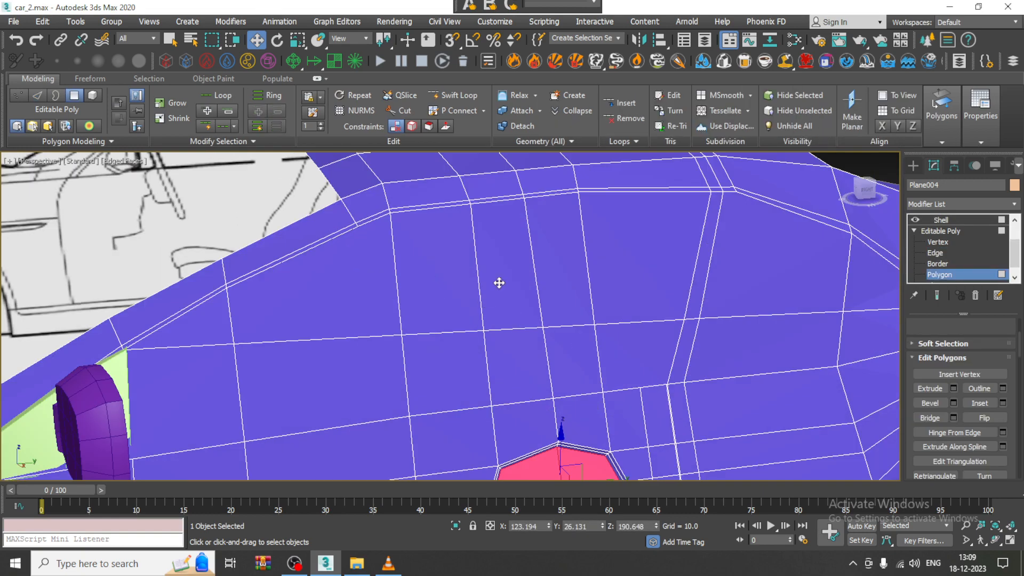
{"action": "left_click", "coordinate": [499, 281]}
{"action": "left_click", "coordinate": [351, 292], "text": "ctrl"}
{"action": "left_click", "coordinate": [210, 322], "text": "ctrl"}
{"action": "left_click", "coordinate": [209, 407], "text": "ctrl"}
{"action": "left_click", "coordinate": [320, 379], "text": "ctrl"}
{"action": "middle_click_drag", "start_coordinate": [370, 305], "coordinate": [475, 235]}
{"action": "middle_click_drag", "start_coordinate": [235, 397], "coordinate": [392, 307]}
{"action": "left_click", "coordinate": [392, 308], "text": "ctrl"}
{"action": "left_click", "coordinate": [504, 291], "text": "ctrl"}
{"action": "left_click", "coordinate": [617, 294], "text": "ctrl"}
{"action": "scroll", "coordinate": [705, 271], "scroll_direction": "down", "scroll_amount": 4}
{"action": "middle_click_drag", "start_coordinate": [726, 285], "coordinate": [694, 316], "text": "alt"}
{"action": "middle_click_drag", "start_coordinate": [693, 317], "coordinate": [600, 312]}
Select all the polygons of the front door window in a see-through side view of the body.
{"action": "key", "text": "alt+w"}
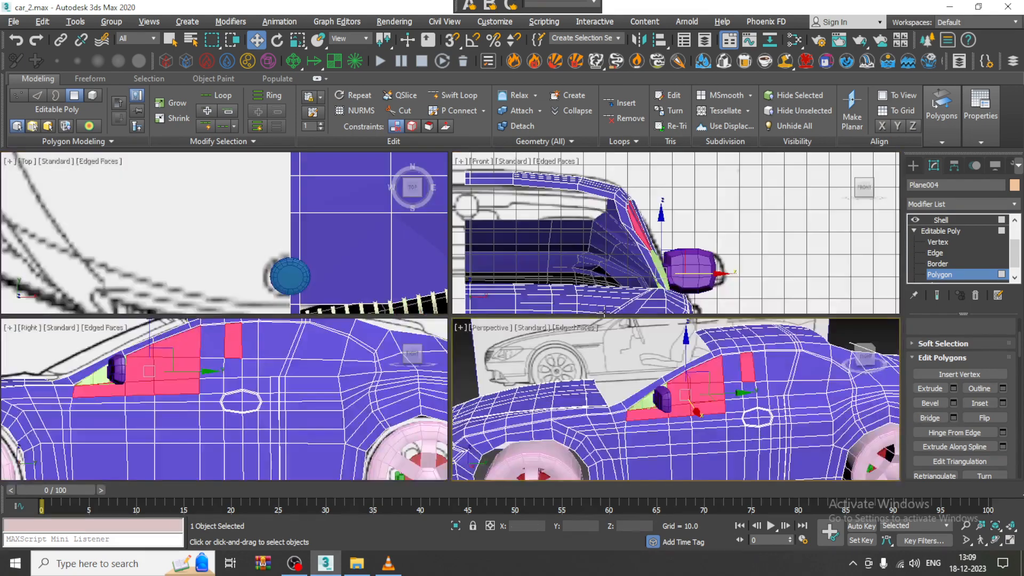
{"action": "key", "text": "alt+w"}
{"action": "key", "text": "alt+x"}
{"action": "middle_click_drag", "start_coordinate": [430, 295], "coordinate": [519, 338]}
{"action": "left_click", "coordinate": [519, 338]}
{"action": "left_click", "coordinate": [427, 320], "text": "ctrl"}
{"action": "left_click", "coordinate": [406, 363], "text": "ctrl"}
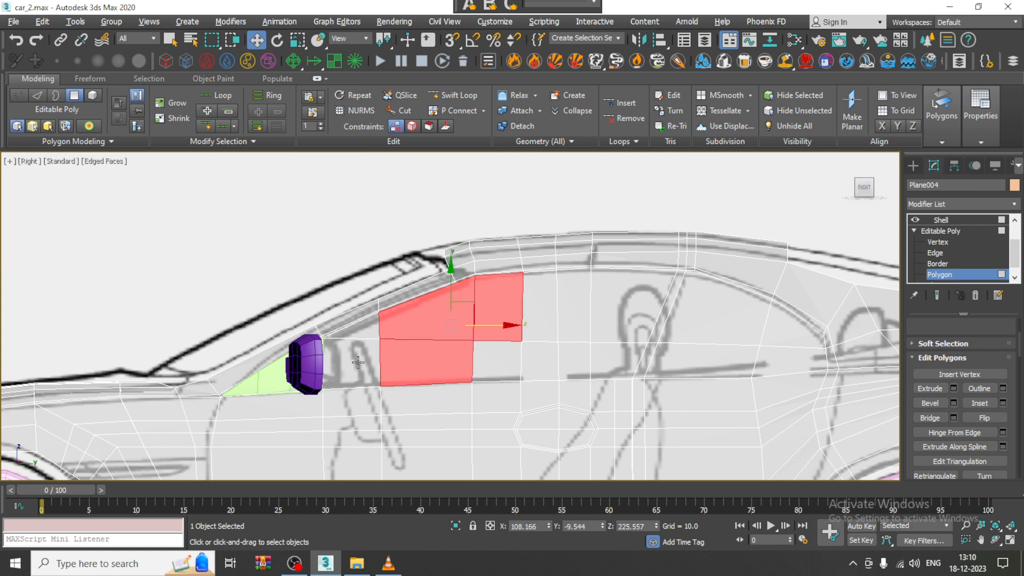
{"action": "left_click", "coordinate": [357, 363], "text": "ctrl"}
{"action": "left_click", "coordinate": [531, 304], "text": "ctrl"}
{"action": "left_click", "coordinate": [573, 307], "text": "ctrl"}
{"action": "left_click", "coordinate": [629, 309], "text": "ctrl"}
{"action": "left_click", "coordinate": [594, 354], "text": "ctrl"}
{"action": "left_click", "coordinate": [572, 361], "text": "ctrl"}
{"action": "left_click", "coordinate": [539, 361], "text": "ctrl"}
{"action": "left_click", "coordinate": [499, 360], "text": "ctrl"}
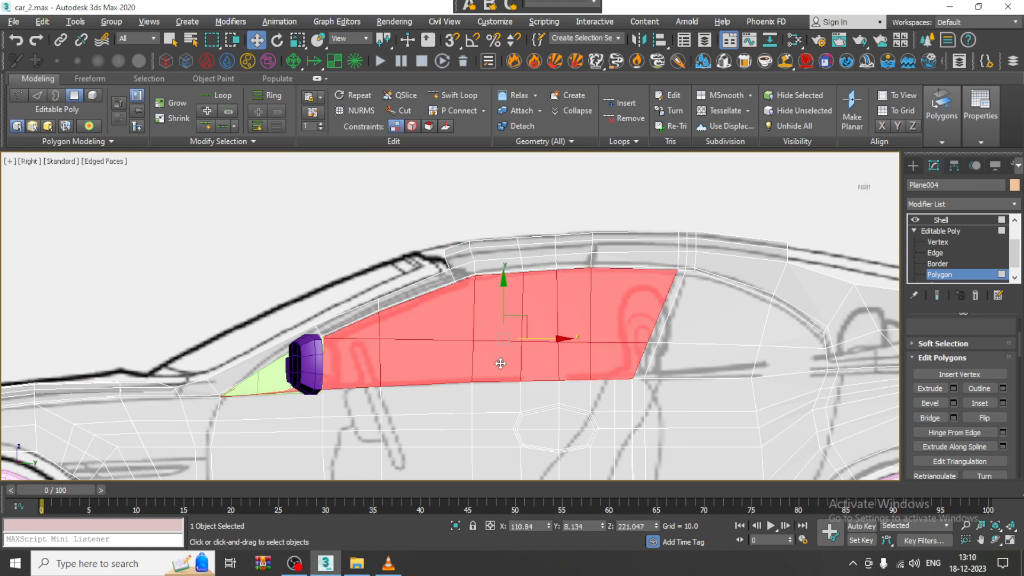
Return to the opaque perspective view and inset the selected front door window polygons by 1.473.
{"action": "key", "text": "alt+w"}
{"action": "scroll", "coordinate": [626, 413], "scroll_direction": "up", "scroll_amount": 5}
{"action": "key", "text": "alt+w"}
{"action": "key", "text": "alt+x"}
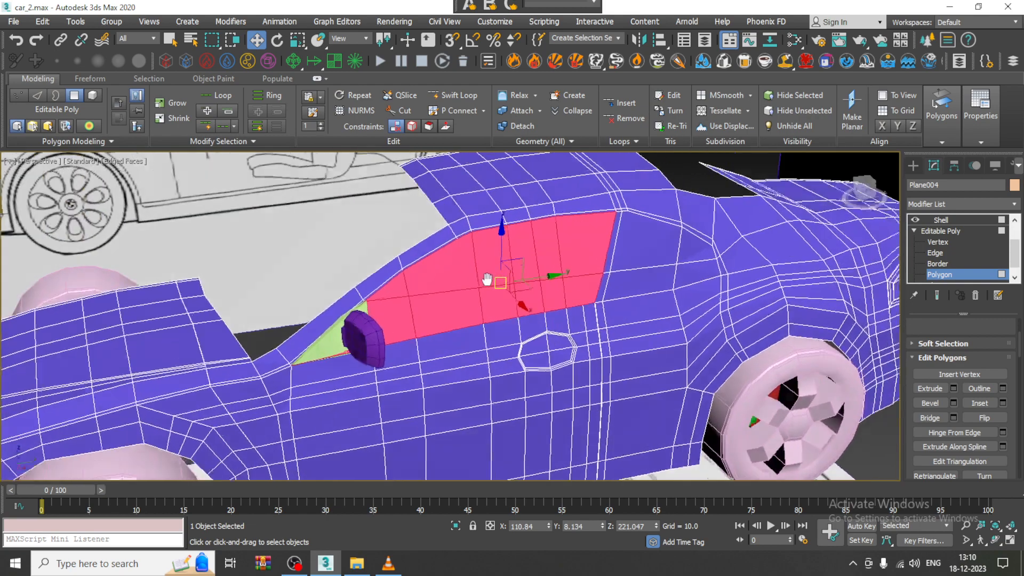
{"action": "scroll", "coordinate": [555, 369], "scroll_direction": "up", "scroll_amount": 3}
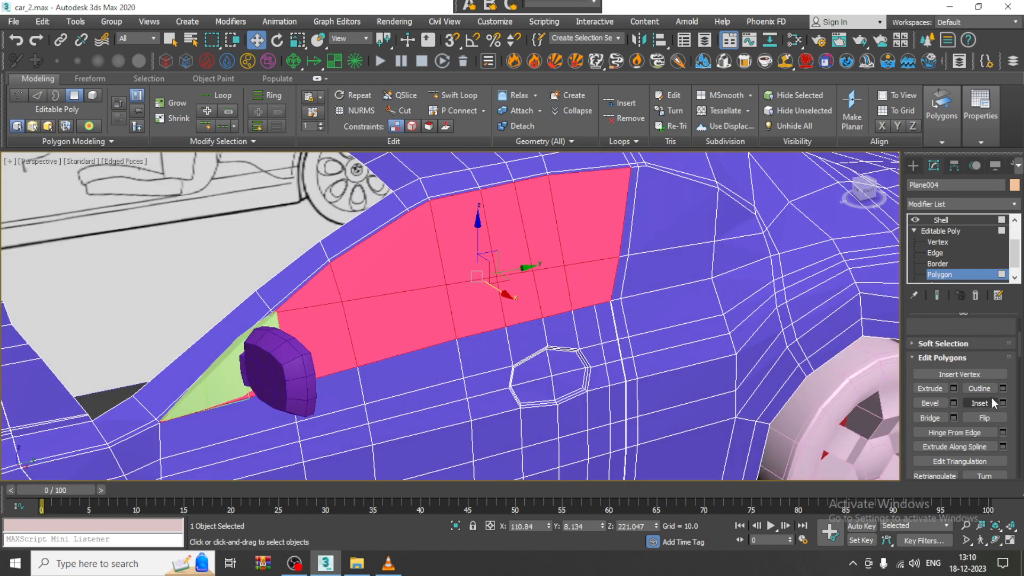
{"action": "left_click", "coordinate": [1003, 403]}
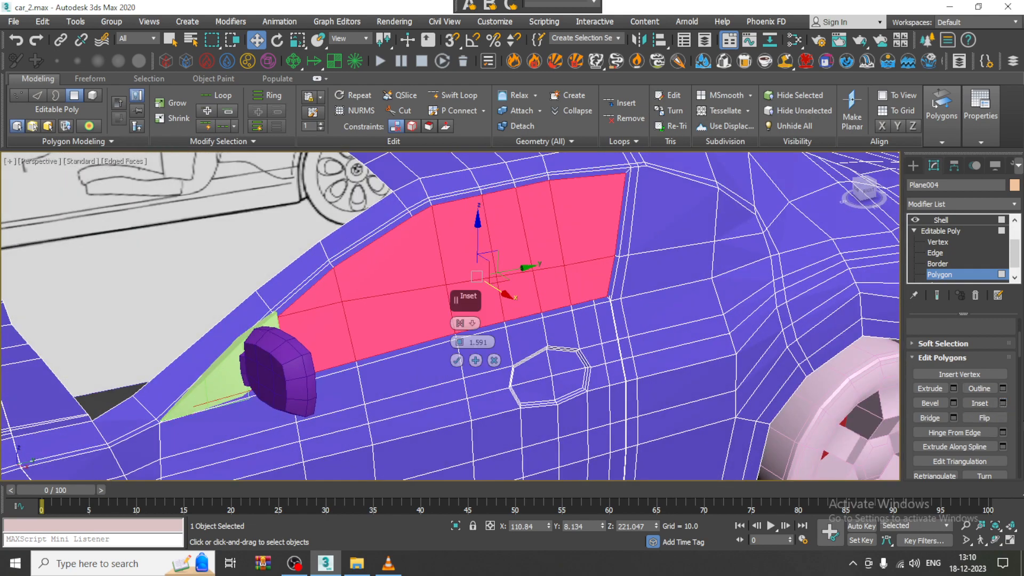
{"action": "left_click_drag", "start_coordinate": [462, 346], "coordinate": [462, 348]}
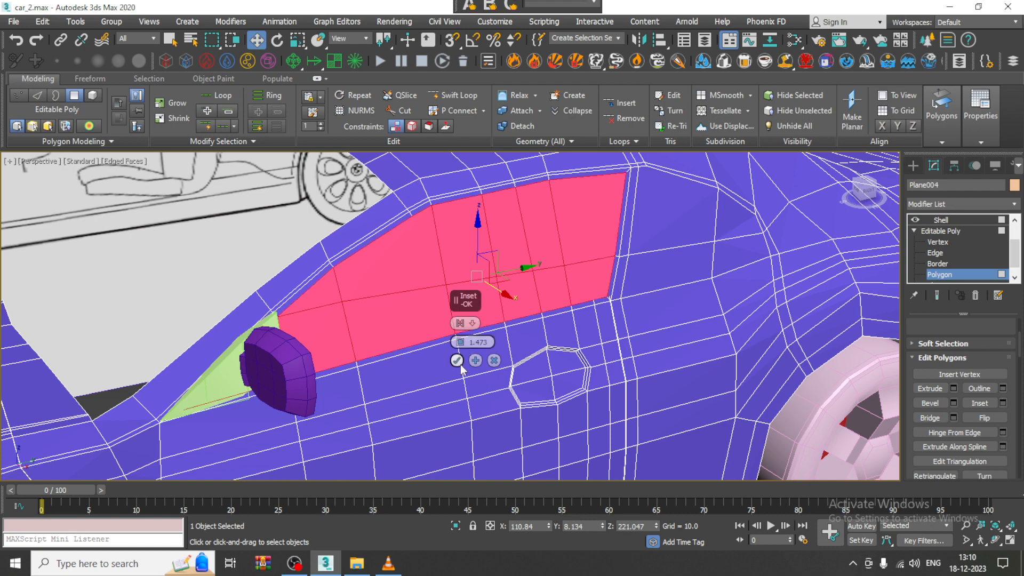
{"action": "left_click", "coordinate": [457, 360]}
Extrude the inset front door window polygons inward with a small negative height.
{"action": "scroll", "coordinate": [745, 337], "scroll_direction": "up", "scroll_amount": 3}
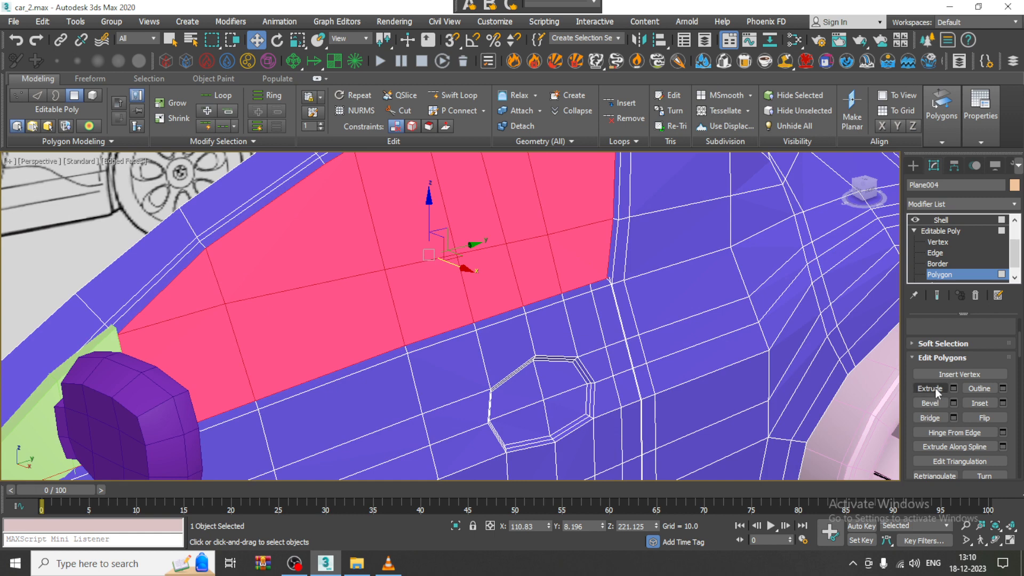
{"action": "left_click", "coordinate": [954, 389]}
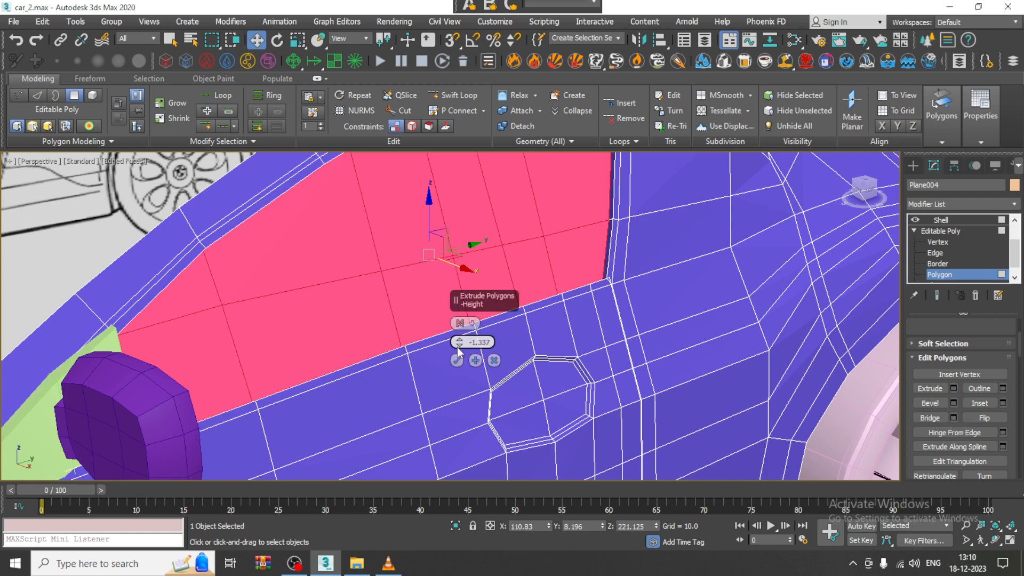
{"action": "left_click_drag", "start_coordinate": [458, 345], "coordinate": [457, 343]}
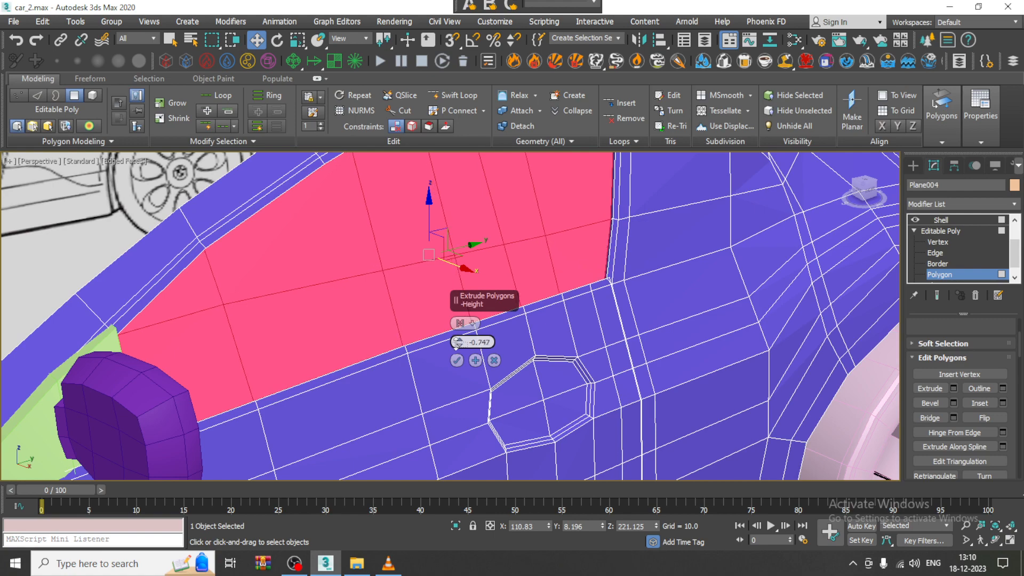
{"action": "left_click", "coordinate": [458, 361]}
Select the four polygons of the rear side window and inset them by 1.473.
{"action": "scroll", "coordinate": [514, 344], "scroll_direction": "down", "scroll_amount": 3}
{"action": "middle_click_drag", "start_coordinate": [514, 344], "coordinate": [469, 326], "text": "alt"}
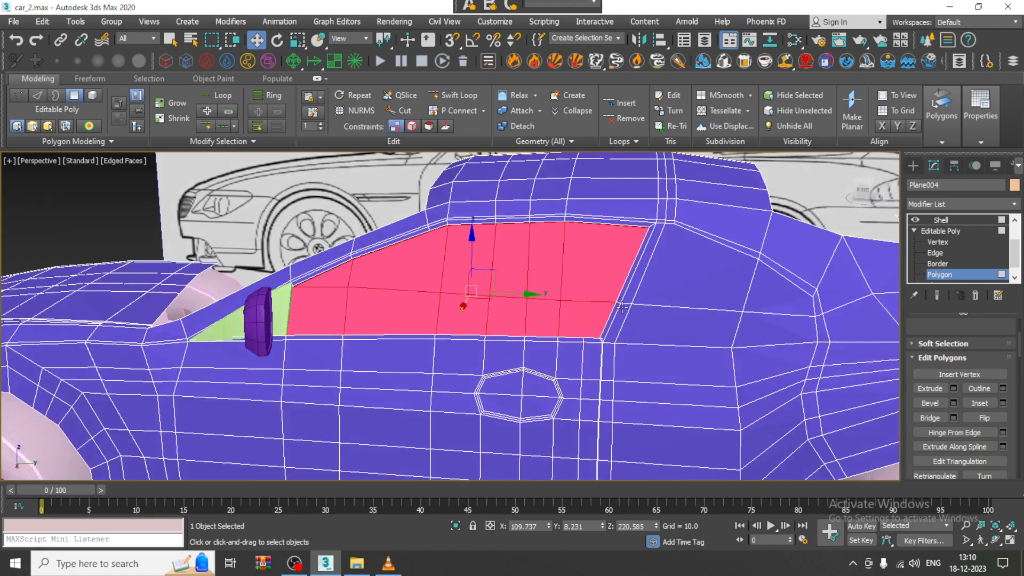
{"action": "middle_click_drag", "start_coordinate": [630, 309], "coordinate": [463, 327]}
{"action": "left_click", "coordinate": [463, 327]}
{"action": "left_click", "coordinate": [588, 340], "text": "ctrl"}
{"action": "left_click", "coordinate": [581, 366], "text": "ctrl"}
{"action": "left_click", "coordinate": [517, 349], "text": "ctrl"}
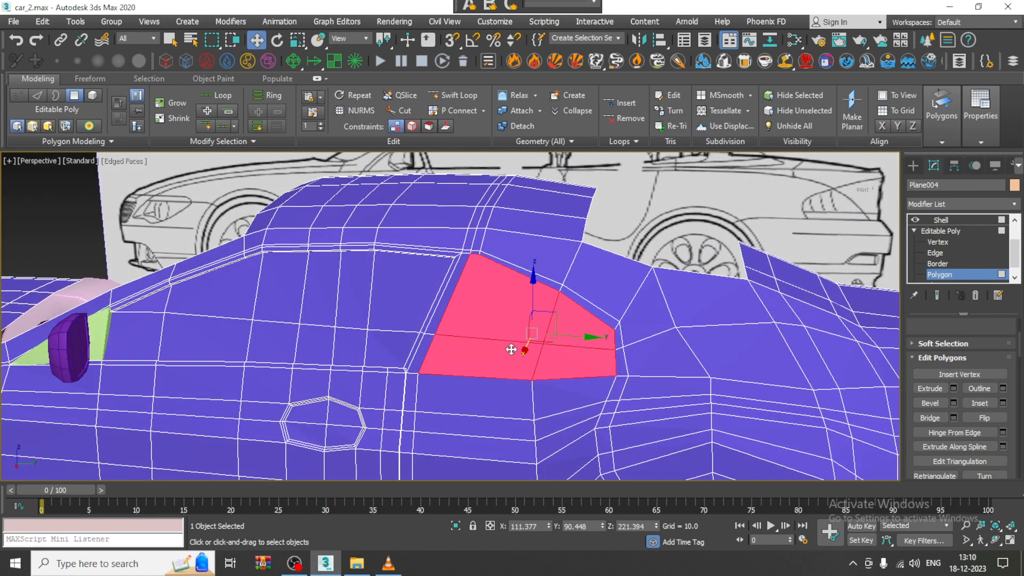
{"action": "left_click", "coordinate": [1003, 404]}
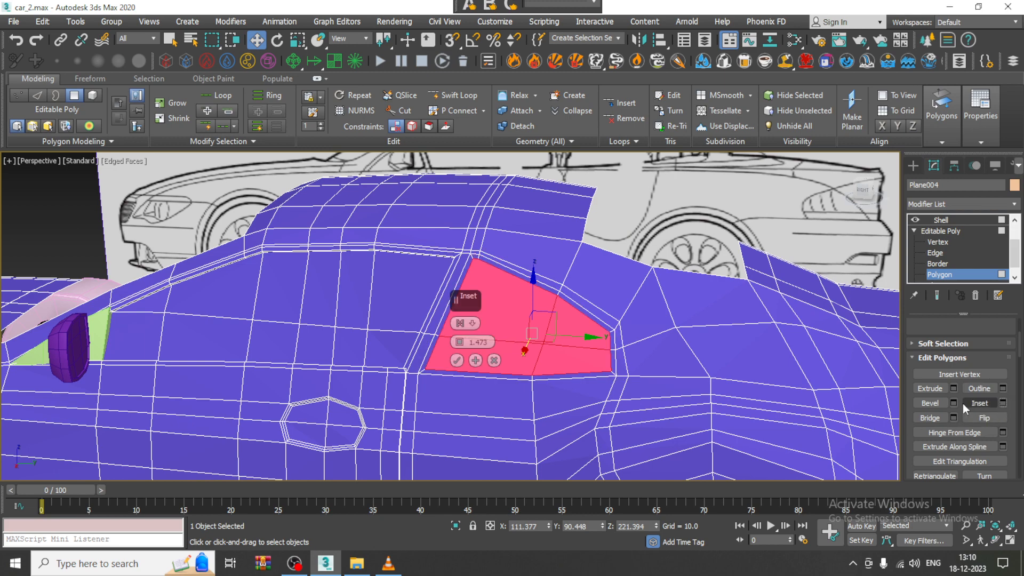
{"action": "left_click", "coordinate": [456, 363]}
Extrude the inset rear side window polygons inward with a height of -1.219.
{"action": "middle_click_drag", "start_coordinate": [715, 298], "coordinate": [640, 323], "text": "alt"}
{"action": "scroll", "coordinate": [640, 323], "scroll_direction": "up", "scroll_amount": 2}
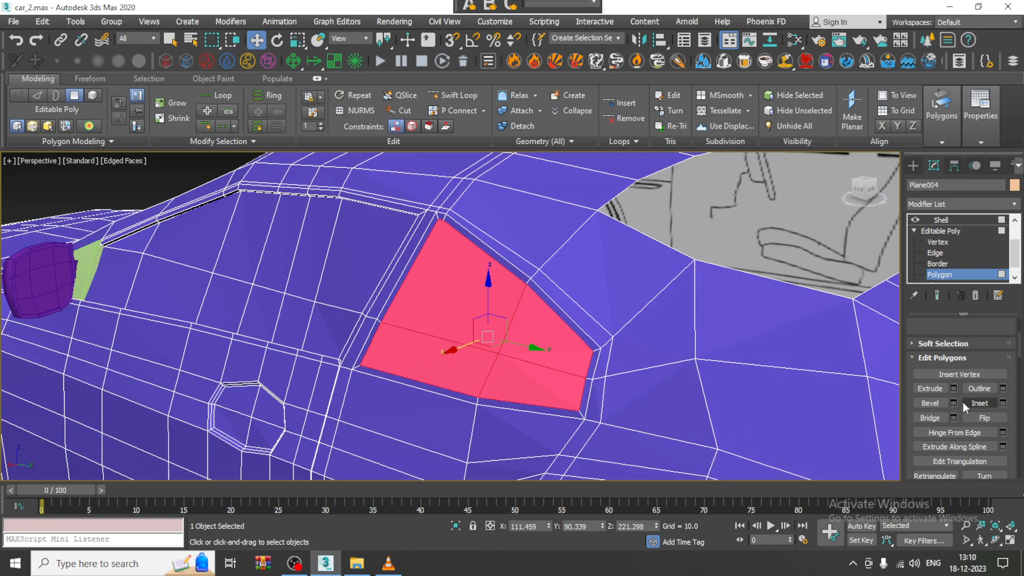
{"action": "left_click", "coordinate": [954, 388]}
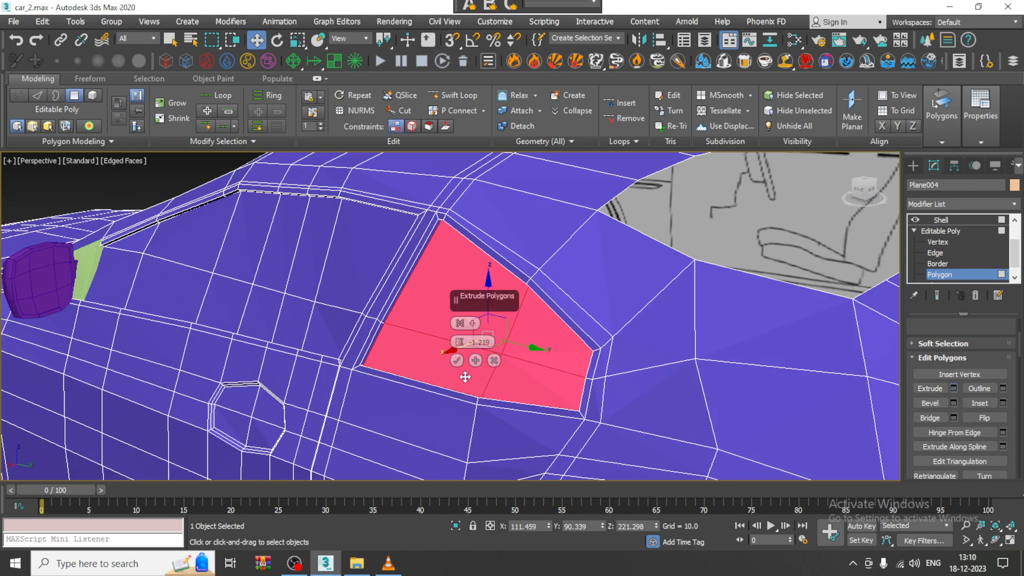
{"action": "left_click", "coordinate": [457, 363]}
Add the upper and lower rows of front door window polygons to the selected rear side window polygons.
{"action": "middle_click_drag", "start_coordinate": [578, 349], "coordinate": [611, 270], "text": "alt"}
{"action": "scroll", "coordinate": [612, 271], "scroll_direction": "down", "scroll_amount": 5}
{"action": "scroll", "coordinate": [510, 272], "scroll_direction": "up", "scroll_amount": 3}
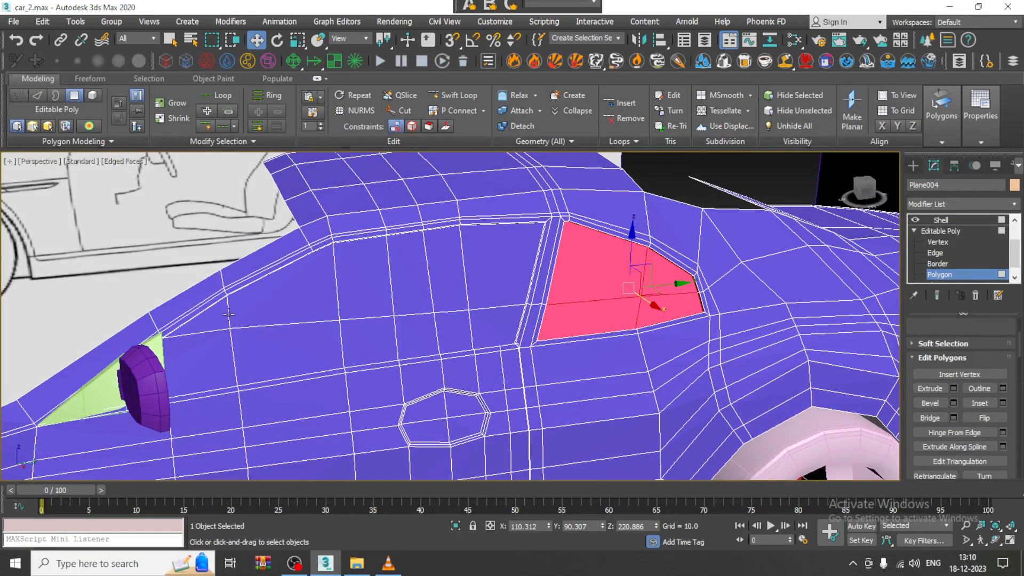
{"action": "left_click", "coordinate": [224, 317], "text": "ctrl"}
{"action": "left_click", "coordinate": [283, 282], "text": "ctrl"}
{"action": "left_click", "coordinate": [365, 275], "text": "ctrl"}
{"action": "left_click", "coordinate": [408, 272], "text": "ctrl"}
{"action": "left_click", "coordinate": [448, 269], "text": "ctrl"}
{"action": "left_click", "coordinate": [500, 271], "text": "ctrl"}
{"action": "left_click", "coordinate": [502, 321], "text": "ctrl"}
{"action": "left_click", "coordinate": [439, 329], "text": "ctrl"}
{"action": "left_click", "coordinate": [408, 332], "text": "ctrl"}
{"action": "left_click", "coordinate": [380, 342], "text": "ctrl"}
{"action": "left_click", "coordinate": [298, 352], "text": "ctrl"}
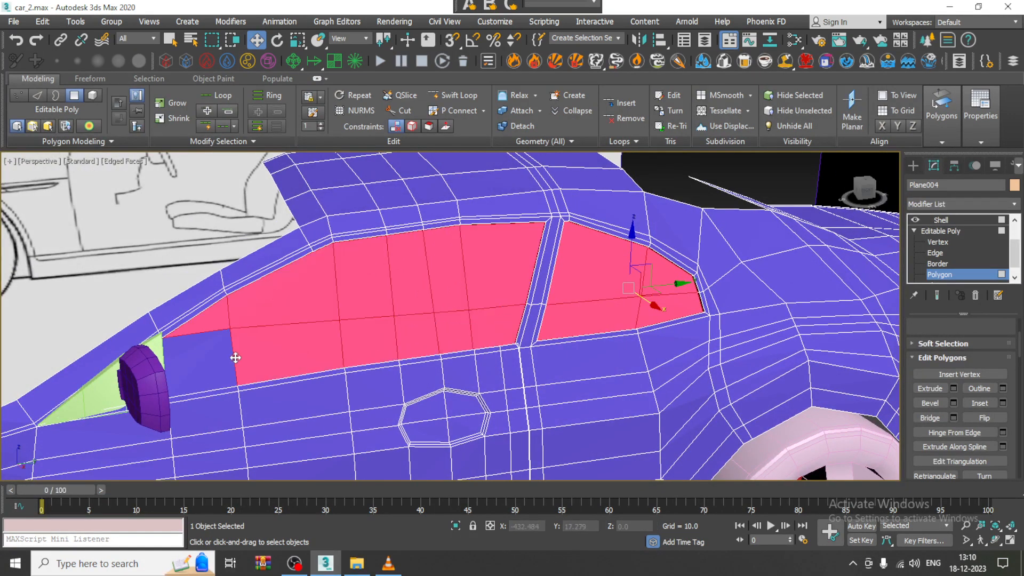
{"action": "left_click", "coordinate": [228, 359], "text": "ctrl"}
Add the remaining front window polygon hidden behind the side mirror to the glass selection.
{"action": "scroll", "coordinate": [240, 345], "scroll_direction": "down", "scroll_amount": 1}
{"action": "middle_click_drag", "start_coordinate": [240, 345], "coordinate": [304, 329], "text": "alt"}
{"action": "scroll", "coordinate": [304, 329], "scroll_direction": "up", "scroll_amount": 3}
{"action": "middle_click_drag", "start_coordinate": [112, 393], "coordinate": [262, 329], "text": "alt"}
{"action": "middle_click_drag", "start_coordinate": [262, 328], "coordinate": [414, 272]}
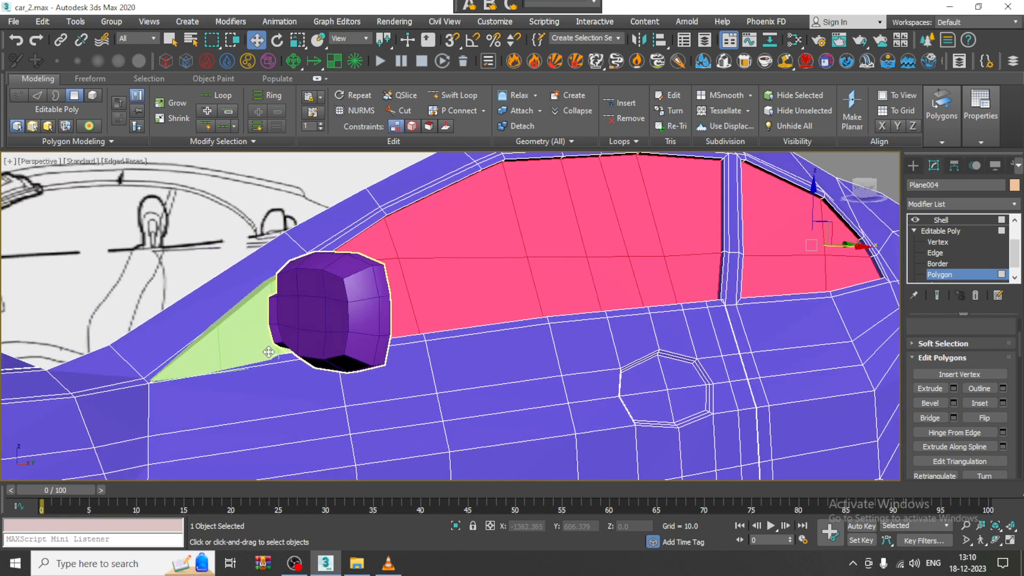
{"action": "left_click", "coordinate": [279, 361], "text": "ctrl"}
{"action": "scroll", "coordinate": [288, 357], "scroll_direction": "down", "scroll_amount": 2}
{"action": "middle_click_drag", "start_coordinate": [310, 352], "coordinate": [557, 318], "text": "alt"}
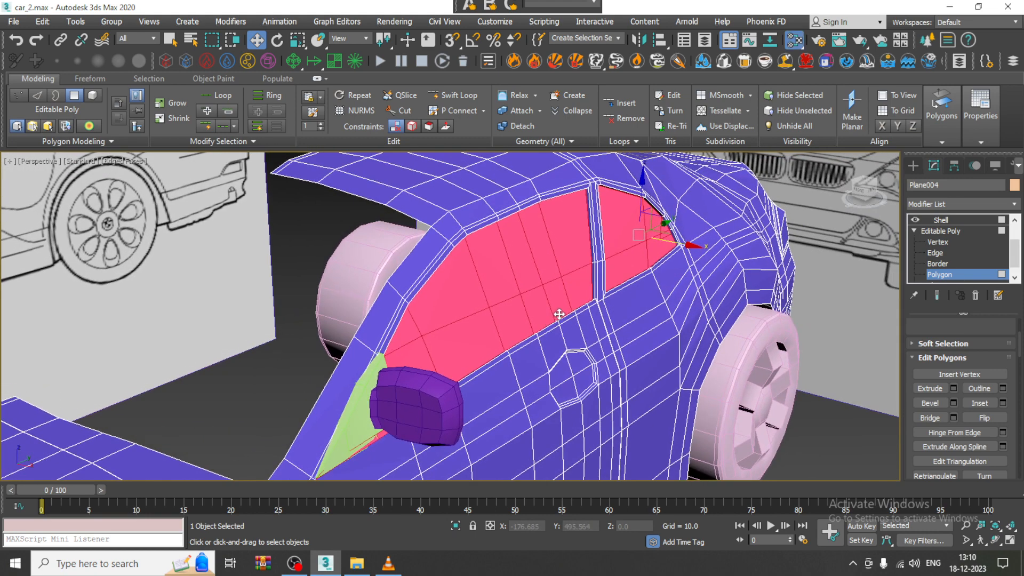
Create a new VRayMtl in the material editor and set its diffuse colour to a near-black value of 5.
{"action": "key", "text": "m"}
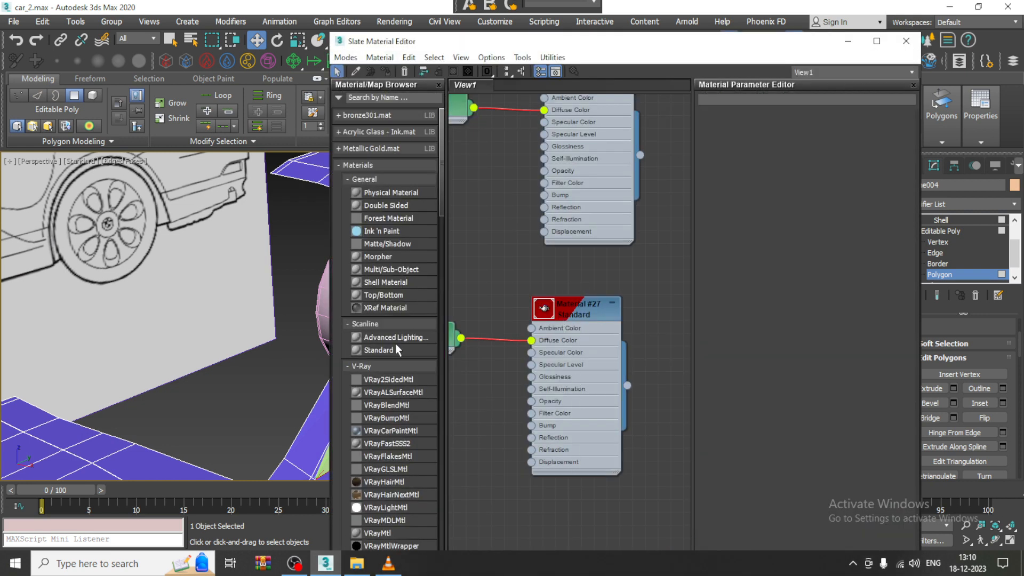
{"action": "left_click_drag", "start_coordinate": [443, 193], "coordinate": [442, 245]}
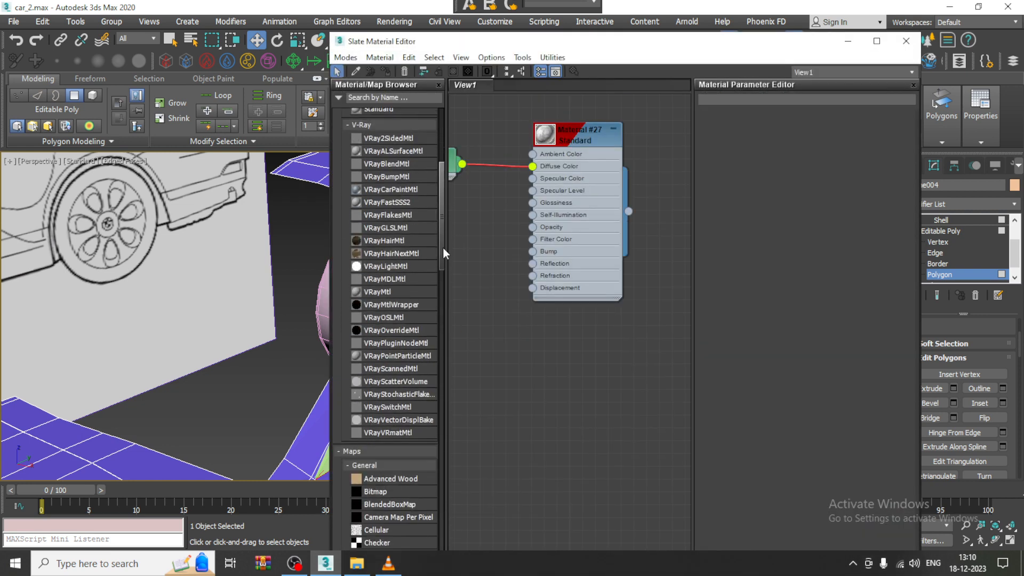
{"action": "left_click_drag", "start_coordinate": [388, 295], "coordinate": [558, 366]}
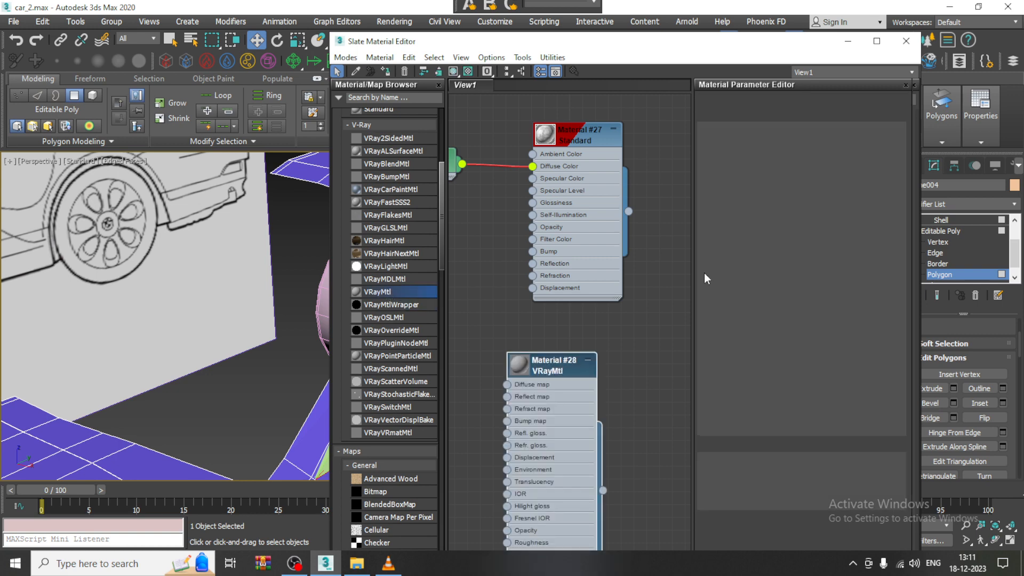
{"action": "left_click", "coordinate": [775, 132]}
{"action": "left_click_drag", "start_coordinate": [364, 143], "coordinate": [368, 86]}
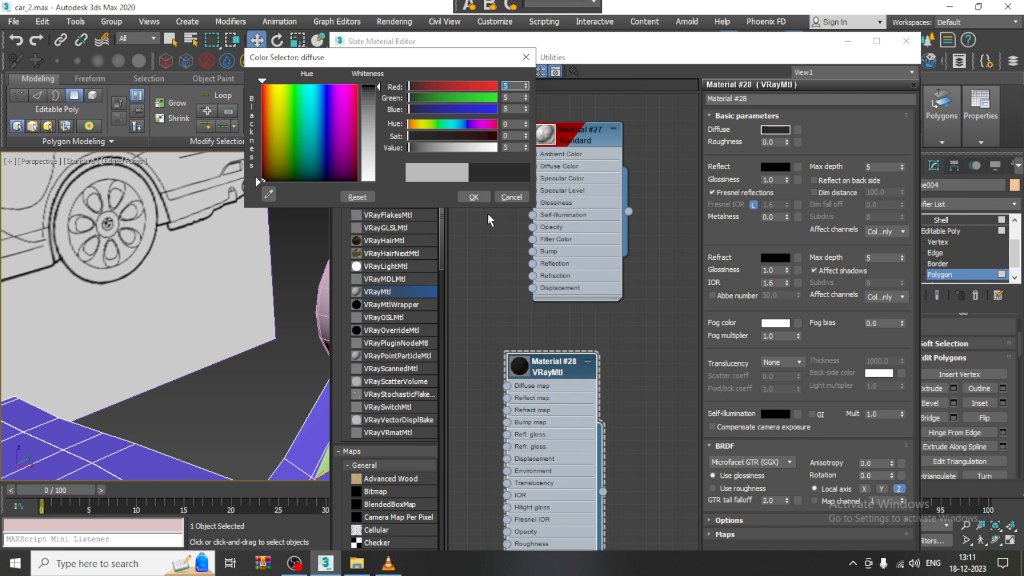
{"action": "left_click", "coordinate": [474, 196]}
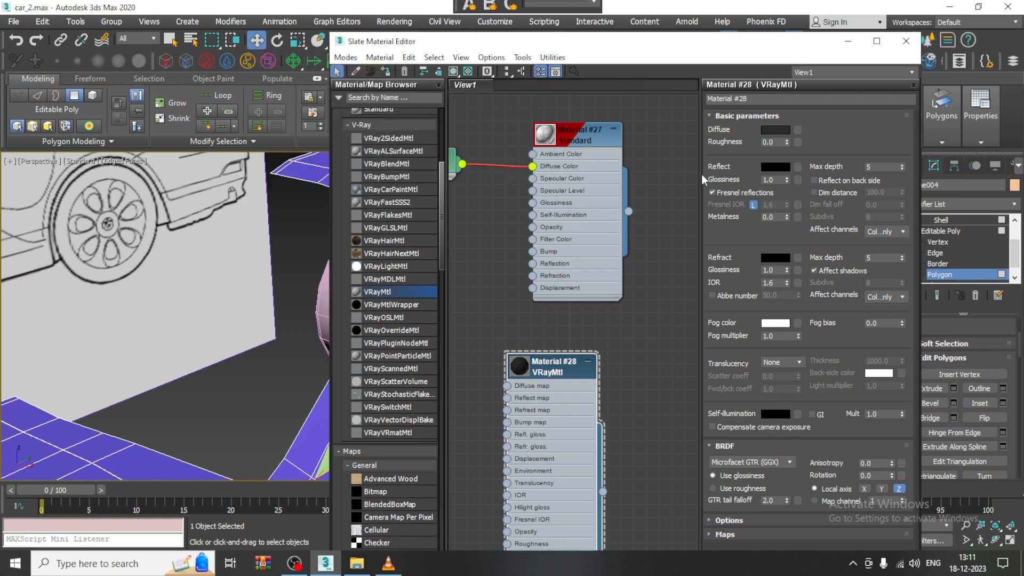
Set the material's refraction colour to grey 141, assign it to the selected window polygons, show it in the viewport and clear the selection.
{"action": "left_click", "coordinate": [767, 258]}
{"action": "left_click_drag", "start_coordinate": [378, 88], "coordinate": [379, 122]}
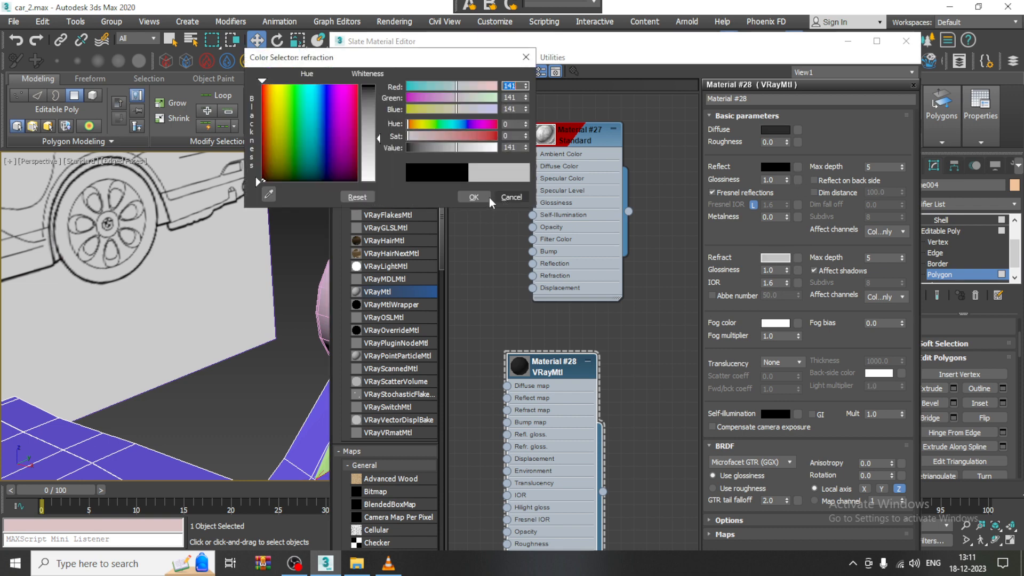
{"action": "left_click", "coordinate": [506, 198]}
{"action": "left_click", "coordinate": [453, 71]}
{"action": "left_click", "coordinate": [848, 41]}
{"action": "left_click", "coordinate": [269, 356]}
Darken the window material's refraction colour to a deeper grey for less transparent glass.
{"action": "scroll", "coordinate": [269, 356], "scroll_direction": "down", "scroll_amount": 5}
{"action": "middle_click_drag", "start_coordinate": [512, 336], "coordinate": [422, 350], "text": "alt"}
{"action": "scroll", "coordinate": [422, 351], "scroll_direction": "up", "scroll_amount": 1}
{"action": "key", "text": "m"}
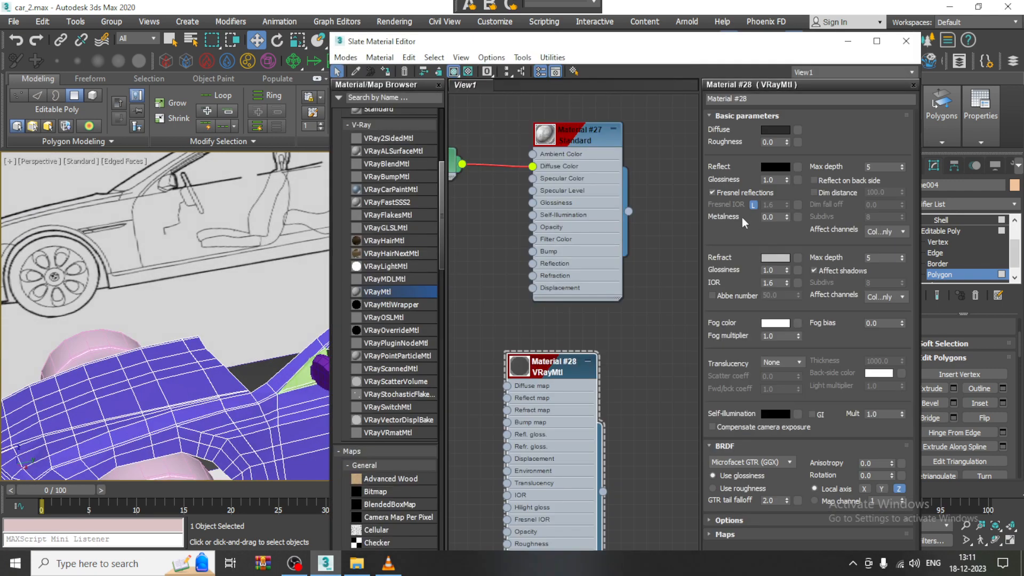
{"action": "left_click", "coordinate": [769, 260]}
{"action": "left_click_drag", "start_coordinate": [393, 147], "coordinate": [390, 97]}
{"action": "left_click", "coordinate": [479, 198]}
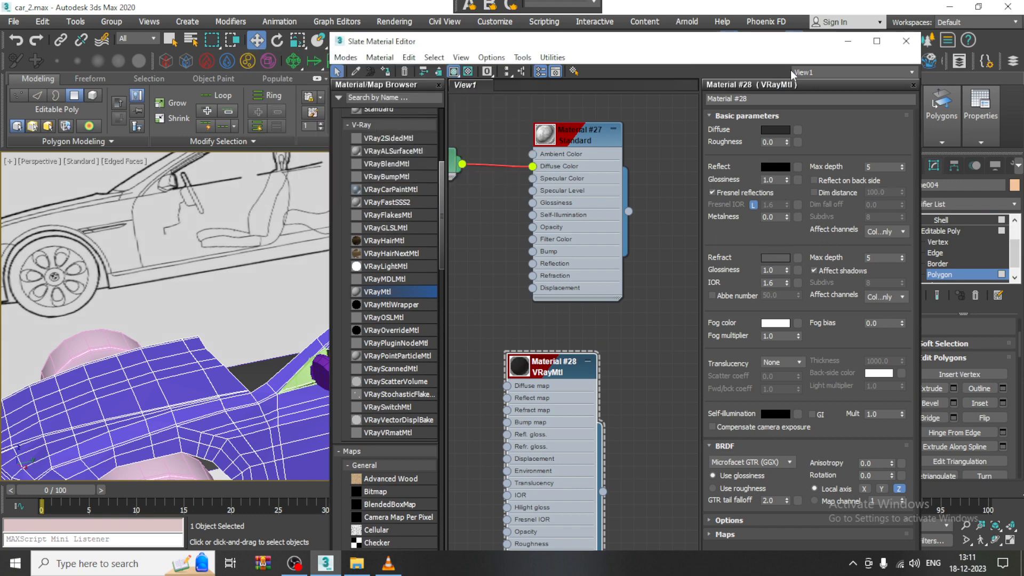
{"action": "left_click", "coordinate": [848, 42]}
{"action": "scroll", "coordinate": [705, 417], "scroll_direction": "down", "scroll_amount": 5}
{"action": "scroll", "coordinate": [504, 356], "scroll_direction": "up", "scroll_amount": 10}
{"action": "mouse_move", "coordinate": [504, 356]}
{"action": "middle_mouse_down"}
{"action": "mouse_move", "coordinate": [640, 310]}
{"action": "mouse_move", "coordinate": [583, 251]}
{"action": "mouse_move", "coordinate": [547, 308]}
{"action": "mouse_move", "coordinate": [501, 336]}
{"action": "middle_mouse_up"}
{"action": "scroll", "coordinate": [635, 299], "scroll_direction": "up", "scroll_amount": 4}
{"action": "middle_click_drag", "start_coordinate": [640, 301], "coordinate": [619, 287]}
{"action": "right_click", "coordinate": [618, 286]}
{"action": "left_click", "coordinate": [549, 131]}
{"action": "scroll", "coordinate": [418, 285], "scroll_direction": "up", "scroll_amount": 6}
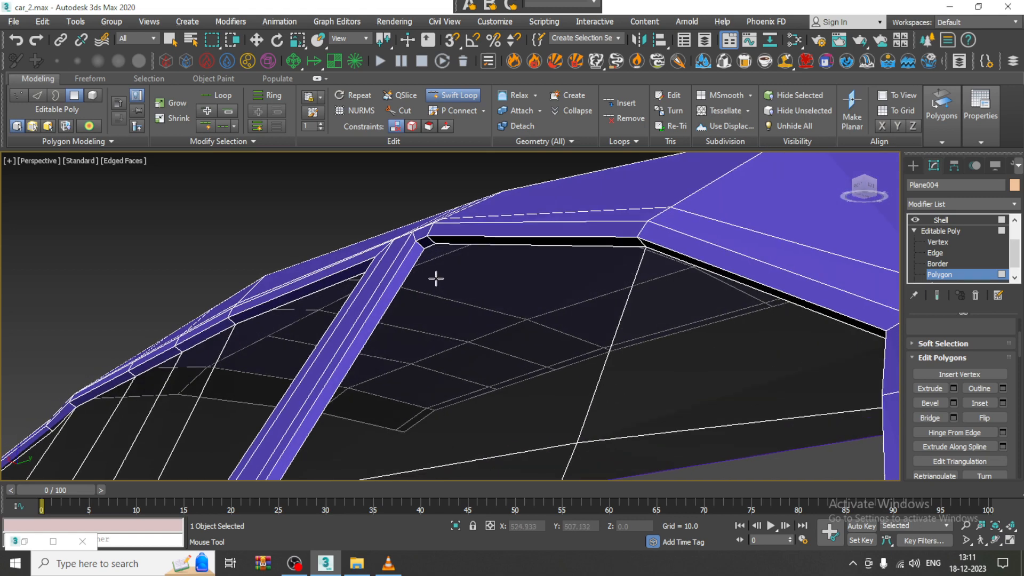
Connect the ring of short edges around the rear side window's recess, adjusting the segments and pinch.
{"action": "left_click", "coordinate": [941, 253]}
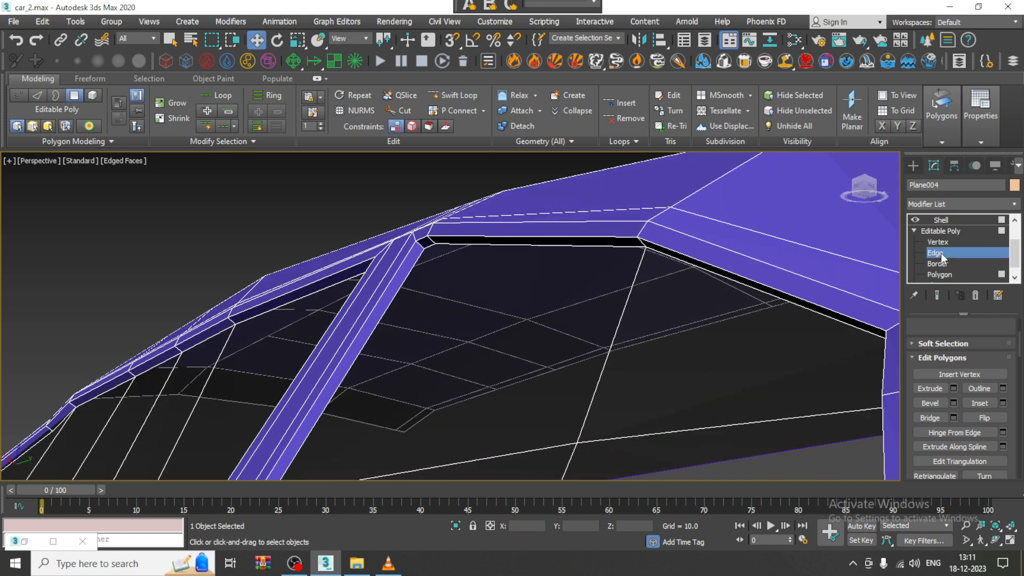
{"action": "left_click", "coordinate": [421, 246]}
{"action": "key", "text": "alt+r"}
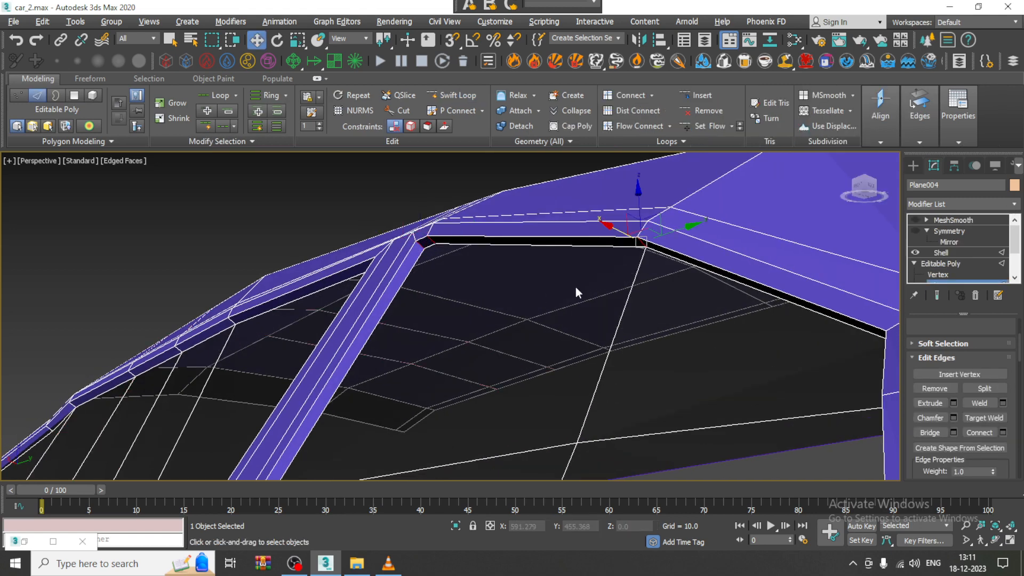
{"action": "left_click", "coordinate": [1003, 433]}
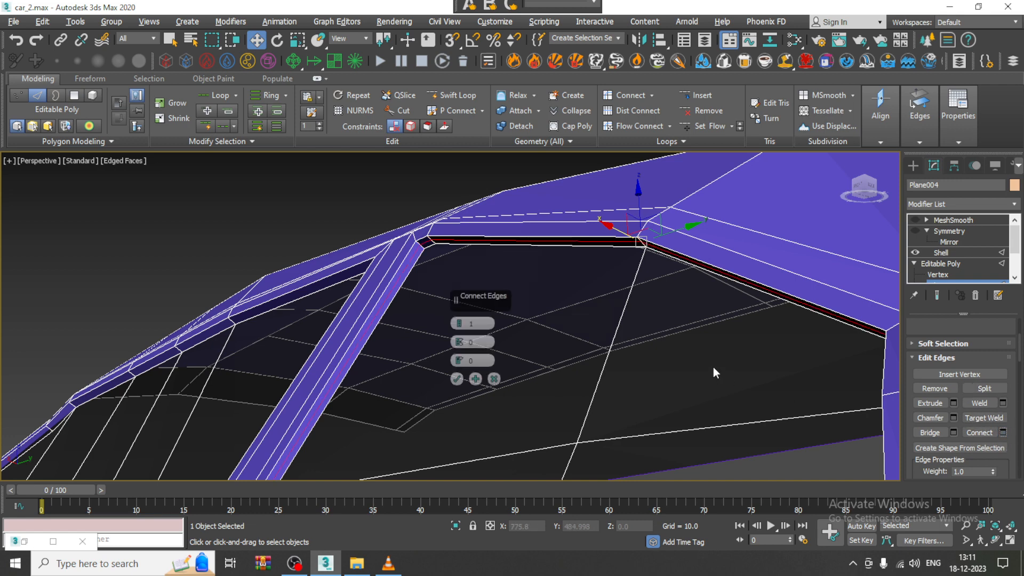
{"action": "left_click", "coordinate": [459, 320]}
{"action": "left_click_drag", "start_coordinate": [460, 341], "coordinate": [428, 203]}
{"action": "left_click", "coordinate": [456, 379]}
Connect the ring of short edges around the front door window's recess with the same settings.
{"action": "middle_click_drag", "start_coordinate": [427, 350], "coordinate": [491, 320], "text": "alt"}
{"action": "middle_click_drag", "start_coordinate": [490, 320], "coordinate": [618, 307]}
{"action": "scroll", "coordinate": [434, 315], "scroll_direction": "up", "scroll_amount": 3}
{"action": "left_click", "coordinate": [454, 306]}
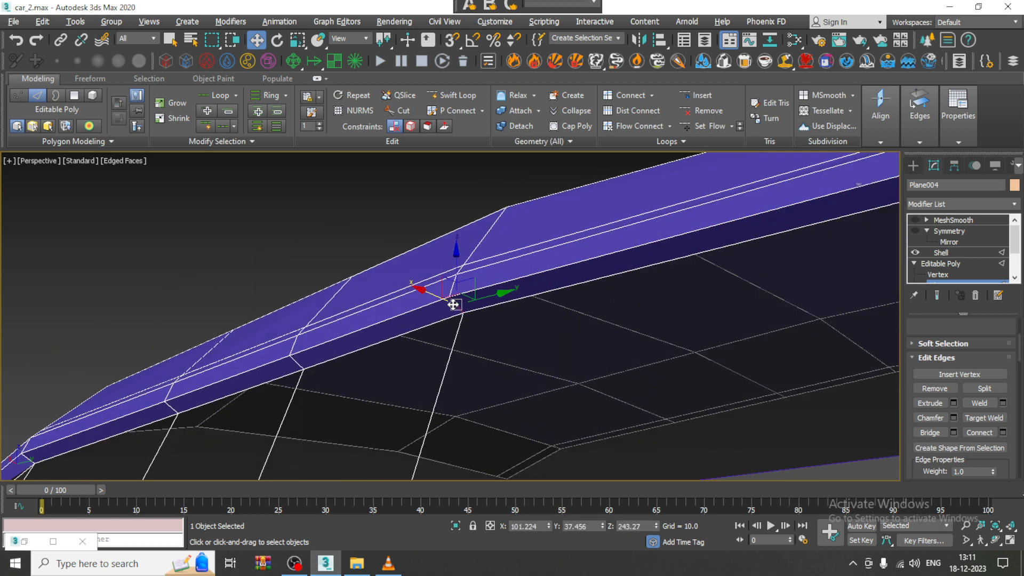
{"action": "key", "text": "alt+r"}
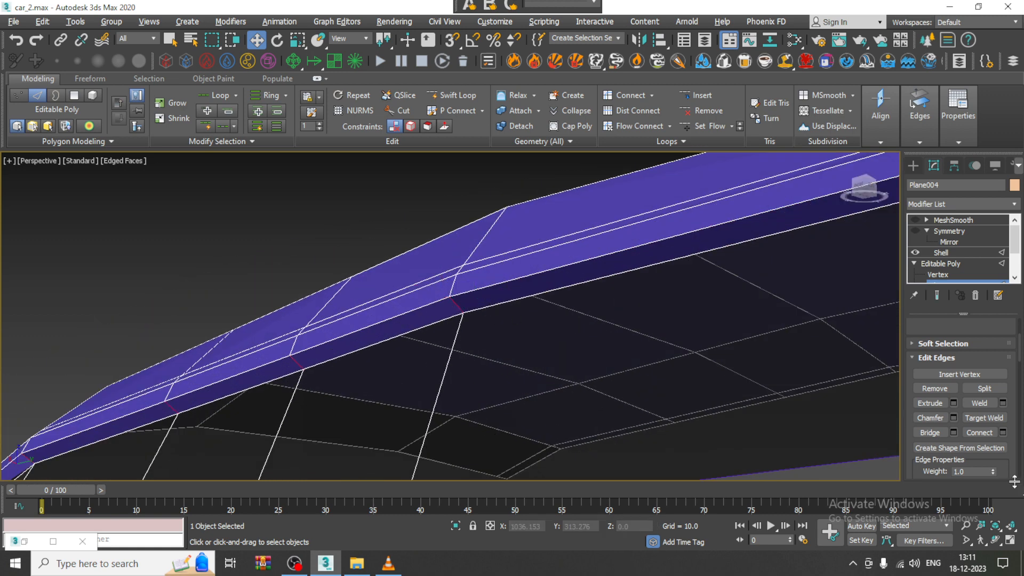
{"action": "left_click", "coordinate": [1003, 432]}
{"action": "left_click", "coordinate": [457, 380]}
Preview the whole body with NURMS smoothing to check the window frames, and return to the unsmoothed mesh.
{"action": "scroll", "coordinate": [624, 331], "scroll_direction": "down", "scroll_amount": 5}
{"action": "middle_click_drag", "start_coordinate": [624, 331], "coordinate": [611, 280], "text": "alt"}
{"action": "scroll", "coordinate": [610, 279], "scroll_direction": "down", "scroll_amount": 4}
{"action": "middle_click_drag", "start_coordinate": [523, 290], "coordinate": [566, 316], "text": "alt"}
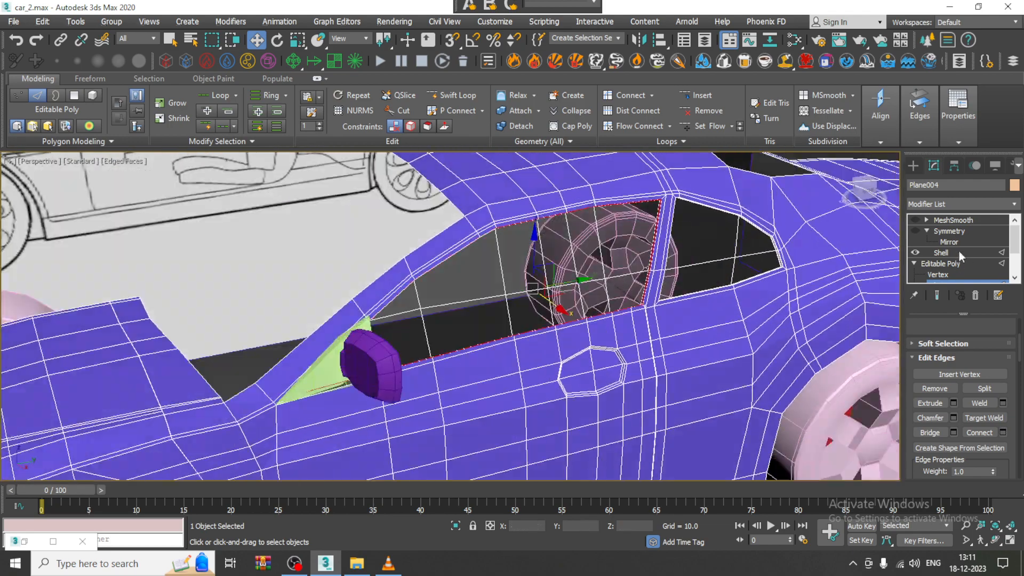
{"action": "left_click", "coordinate": [960, 264]}
{"action": "right_click", "coordinate": [754, 319]}
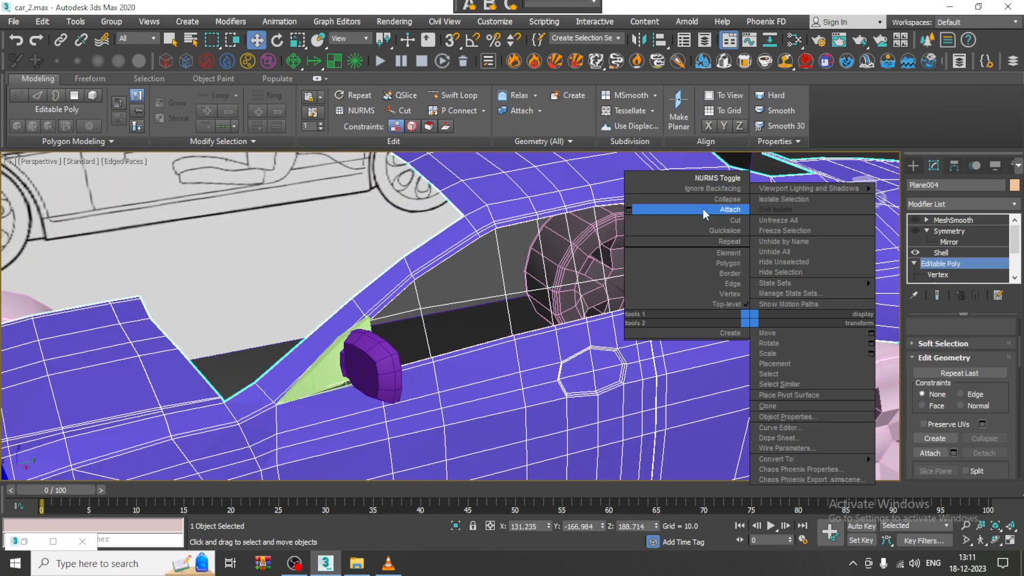
{"action": "left_click", "coordinate": [706, 192]}
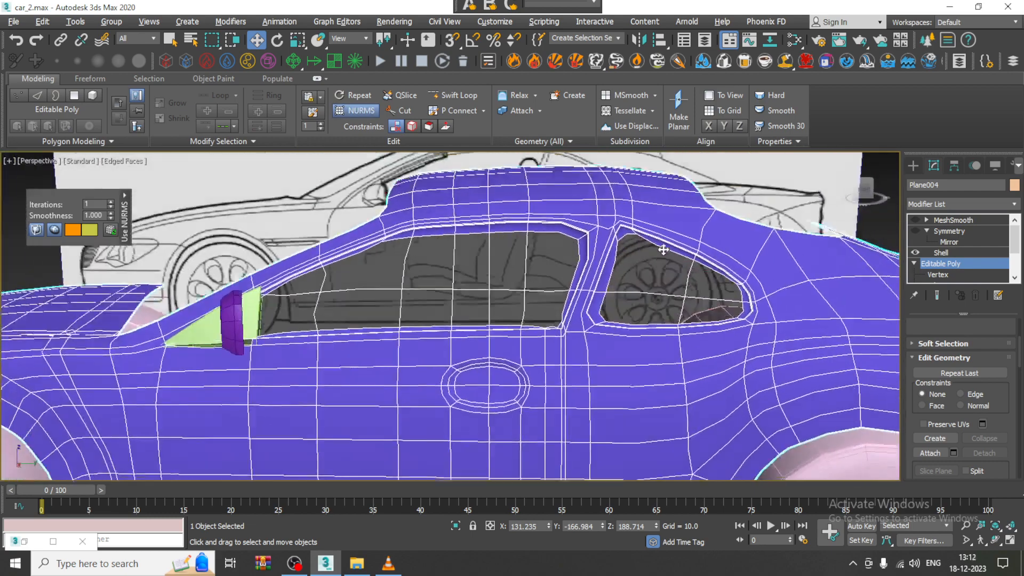
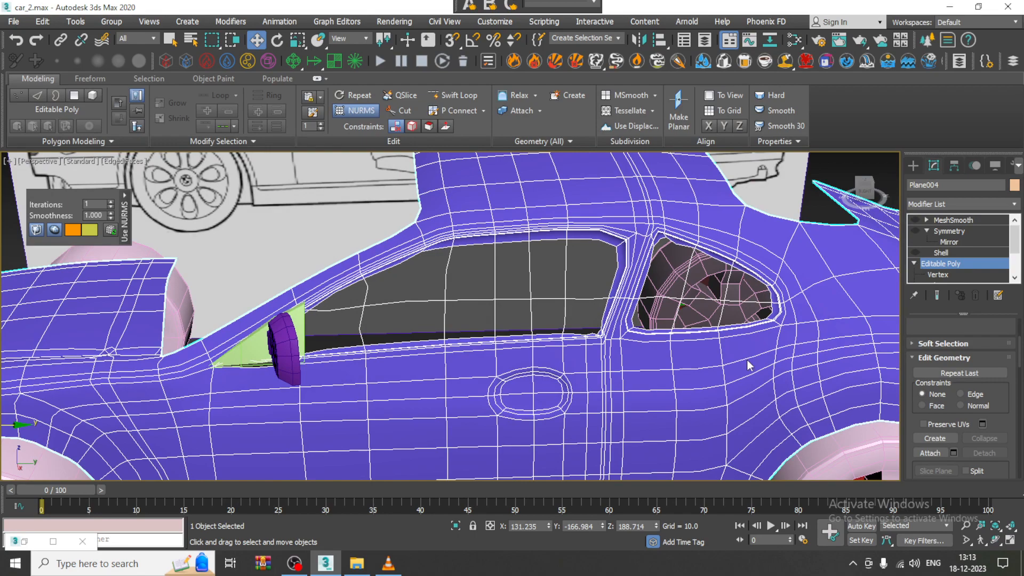
{"action": "right_click", "coordinate": [748, 365]}
{"action": "left_click", "coordinate": [682, 219]}
Examine the window frames from inside the body and select a narrow recess polygon along the front window's upper edge.
{"action": "middle_click_drag", "start_coordinate": [682, 218], "coordinate": [487, 361], "text": "alt"}
{"action": "scroll", "coordinate": [601, 284], "scroll_direction": "up", "scroll_amount": 6}
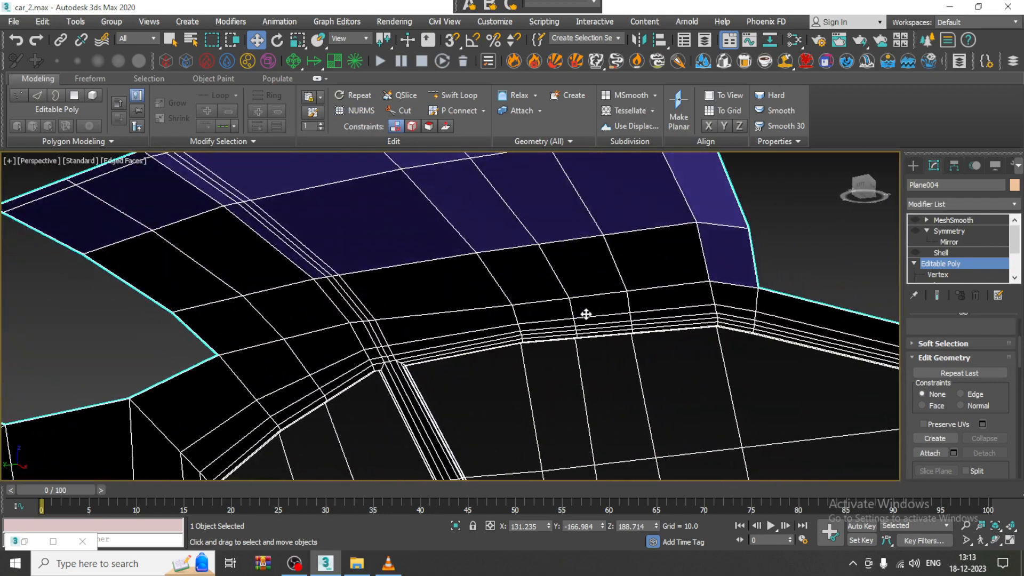
{"action": "scroll", "coordinate": [585, 314], "scroll_direction": "up", "scroll_amount": 8}
{"action": "middle_click_drag", "start_coordinate": [626, 313], "coordinate": [312, 193]}
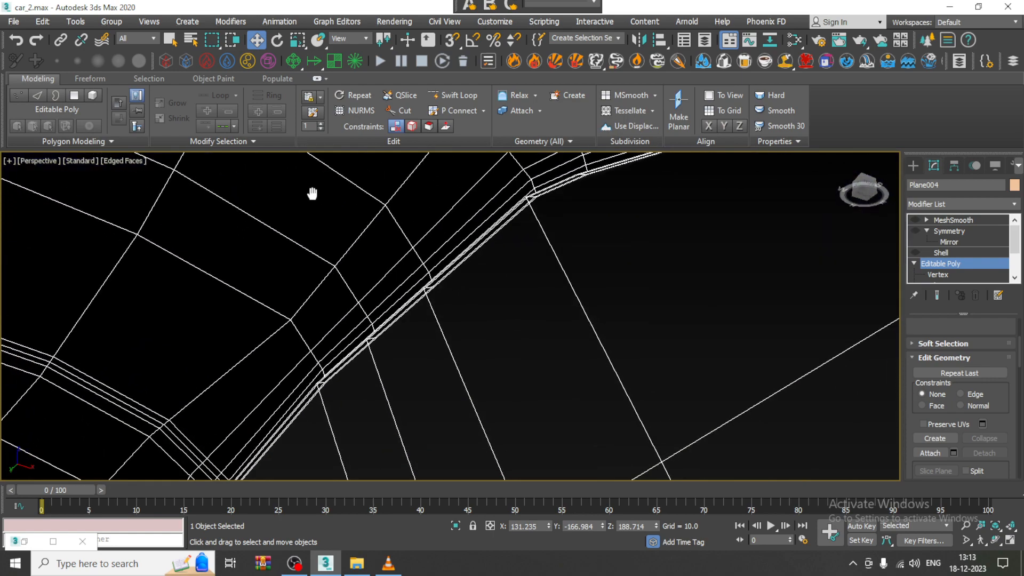
{"action": "mouse_move", "coordinate": [526, 245]}
{"action": "middle_mouse_down", "text": "alt"}
{"action": "mouse_move", "coordinate": [464, 231]}
{"action": "mouse_move", "coordinate": [457, 240]}
{"action": "middle_mouse_up", "text": "alt"}
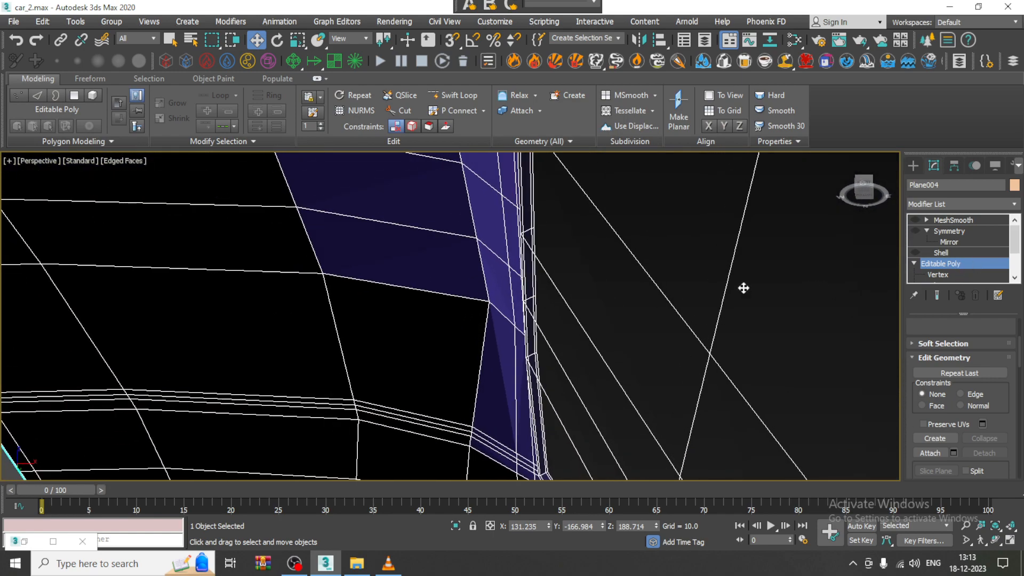
{"action": "key", "text": "4"}
{"action": "left_click", "coordinate": [528, 212]}
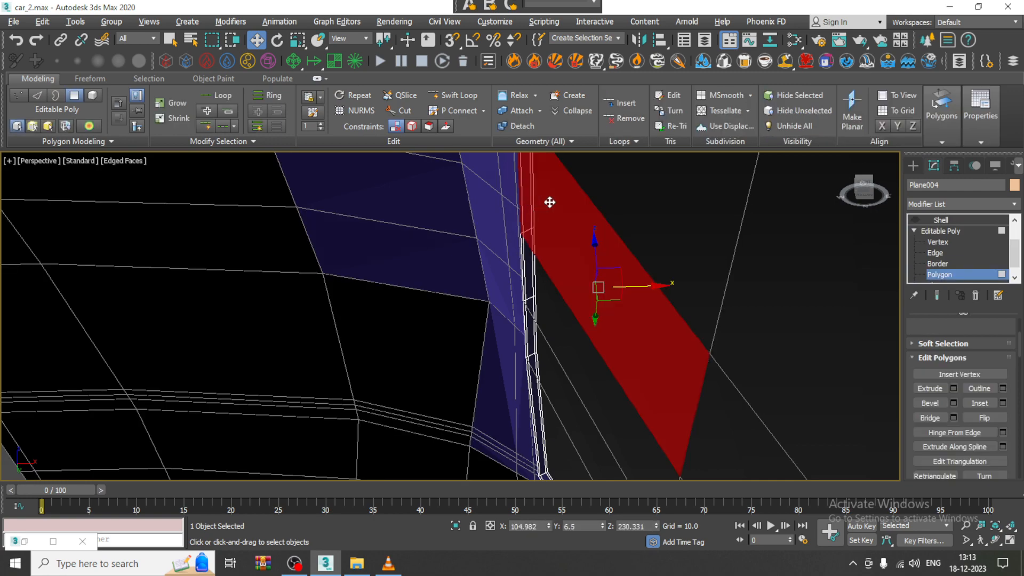
{"action": "middle_click_drag", "start_coordinate": [549, 202], "coordinate": [512, 240], "text": "alt"}
{"action": "scroll", "coordinate": [512, 240], "scroll_direction": "down", "scroll_amount": 4}
{"action": "left_click", "coordinate": [469, 180]}
{"action": "scroll", "coordinate": [224, 213], "scroll_direction": "up", "scroll_amount": 1}
{"action": "middle_click_drag", "start_coordinate": [229, 219], "coordinate": [293, 234], "text": "alt"}
Toggle NURMS smoothing on and off to compare the window frame corners from inside and outside the body.
{"action": "right_click", "coordinate": [279, 255]}
{"action": "left_click", "coordinate": [261, 94]}
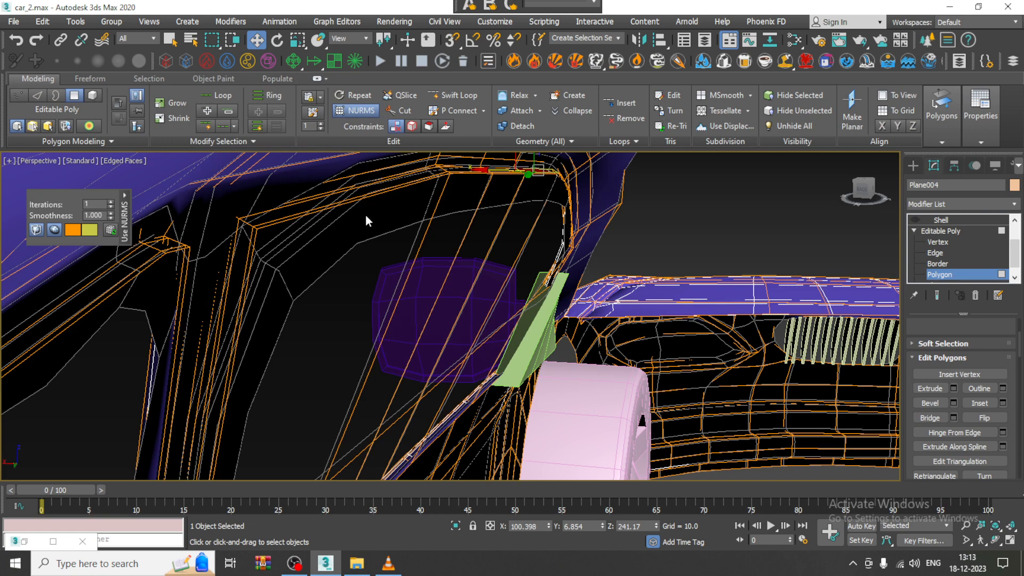
{"action": "right_click", "coordinate": [366, 221]}
{"action": "left_click", "coordinate": [320, 41]}
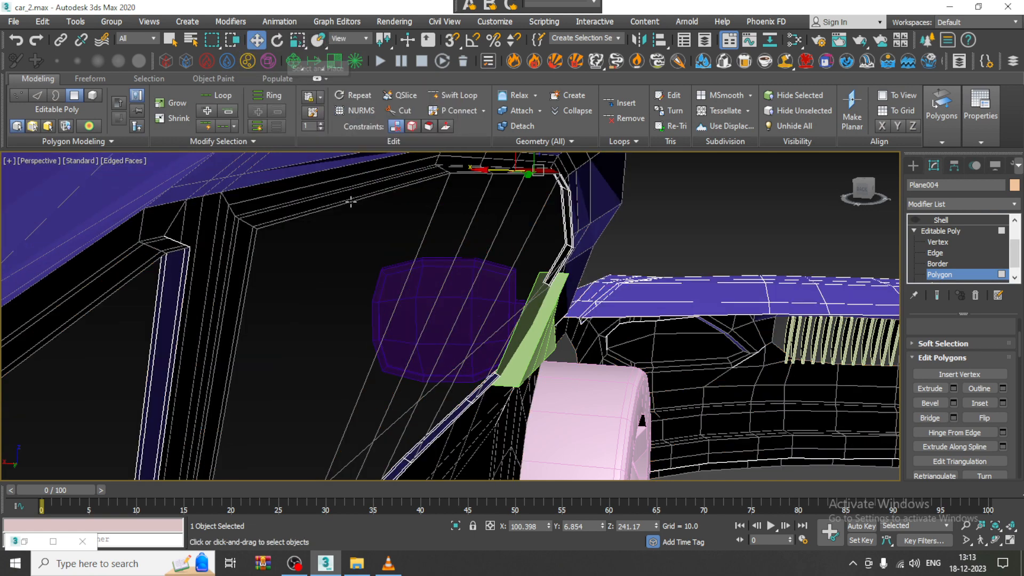
{"action": "middle_click_drag", "start_coordinate": [352, 219], "coordinate": [412, 227], "text": "alt"}
{"action": "right_click", "coordinate": [456, 283]}
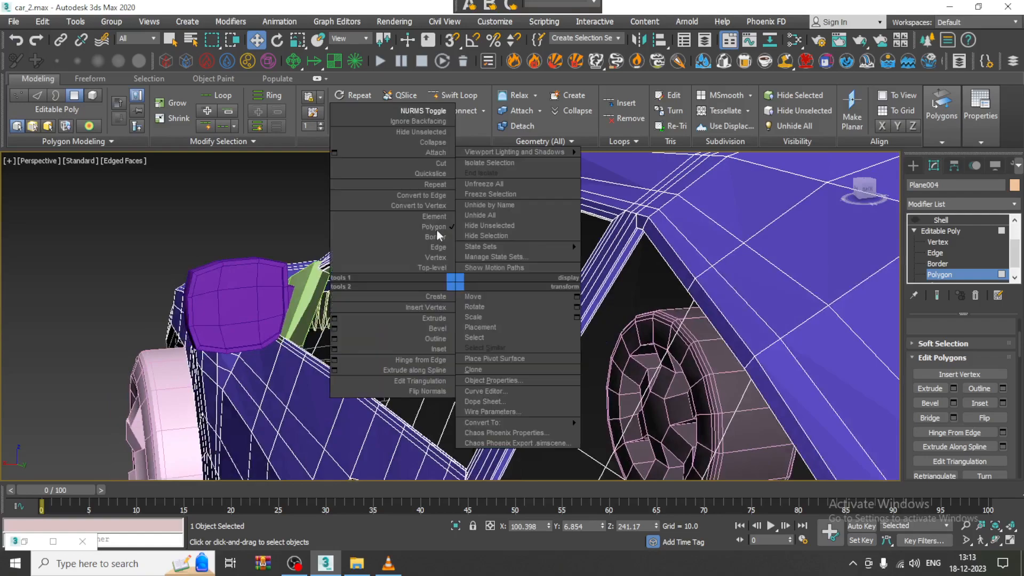
{"action": "left_click", "coordinate": [423, 110]}
{"action": "scroll", "coordinate": [711, 268], "scroll_direction": "up", "scroll_amount": 2}
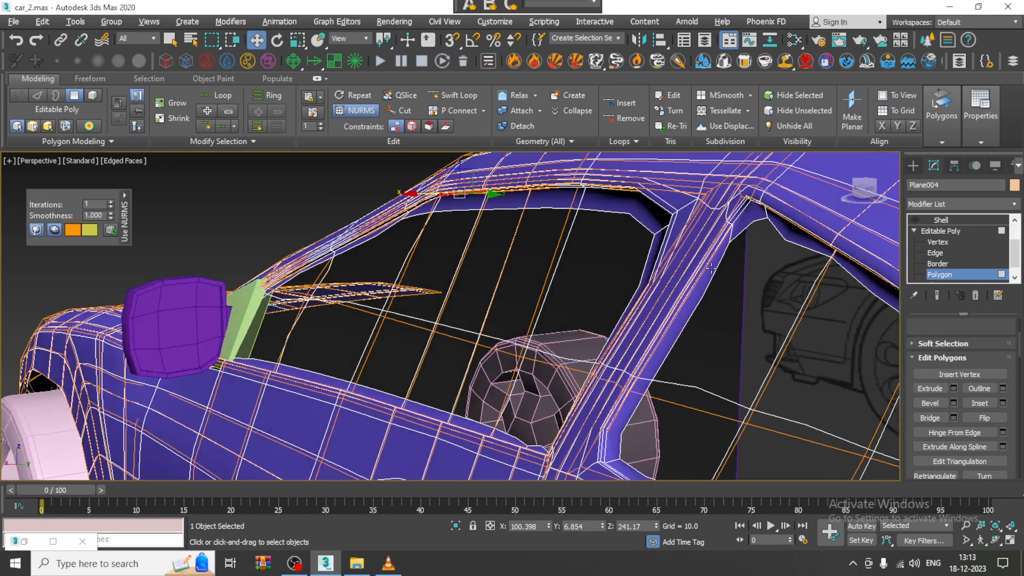
{"action": "right_click", "coordinate": [599, 253]}
{"action": "left_click", "coordinate": [587, 96]}
{"action": "middle_click_drag", "start_coordinate": [533, 288], "coordinate": [480, 288], "text": "alt"}
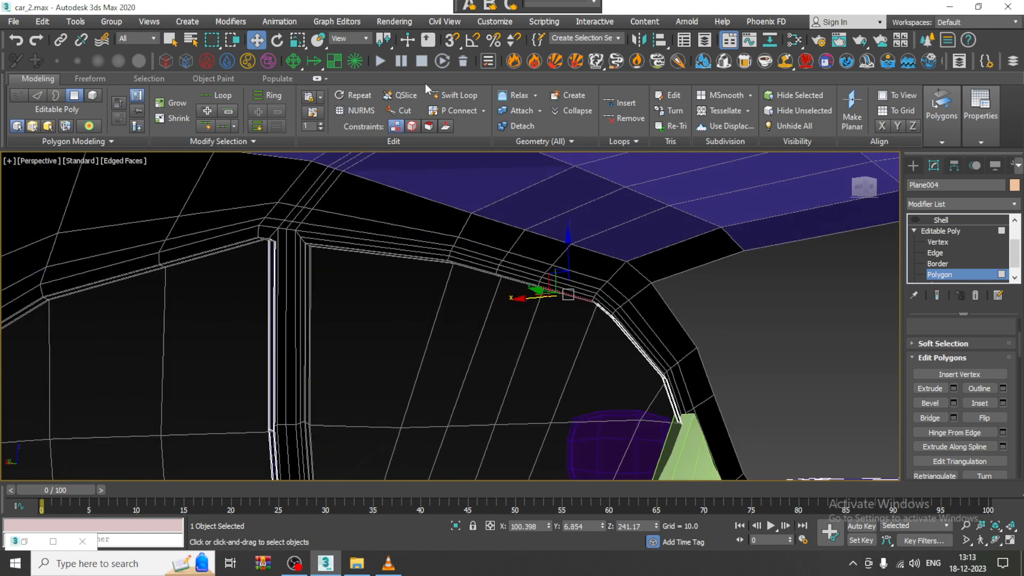
{"action": "left_click", "coordinate": [458, 95]}
{"action": "scroll", "coordinate": [425, 277], "scroll_direction": "up", "scroll_amount": 5}
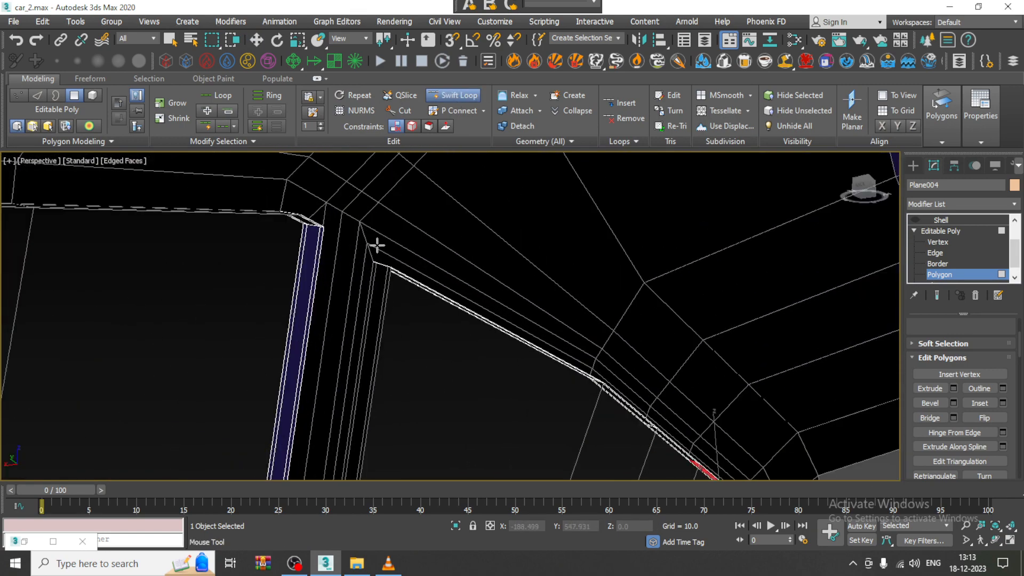
{"action": "middle_click_drag", "start_coordinate": [377, 246], "coordinate": [529, 388], "text": "alt"}
{"action": "key", "text": "w"}
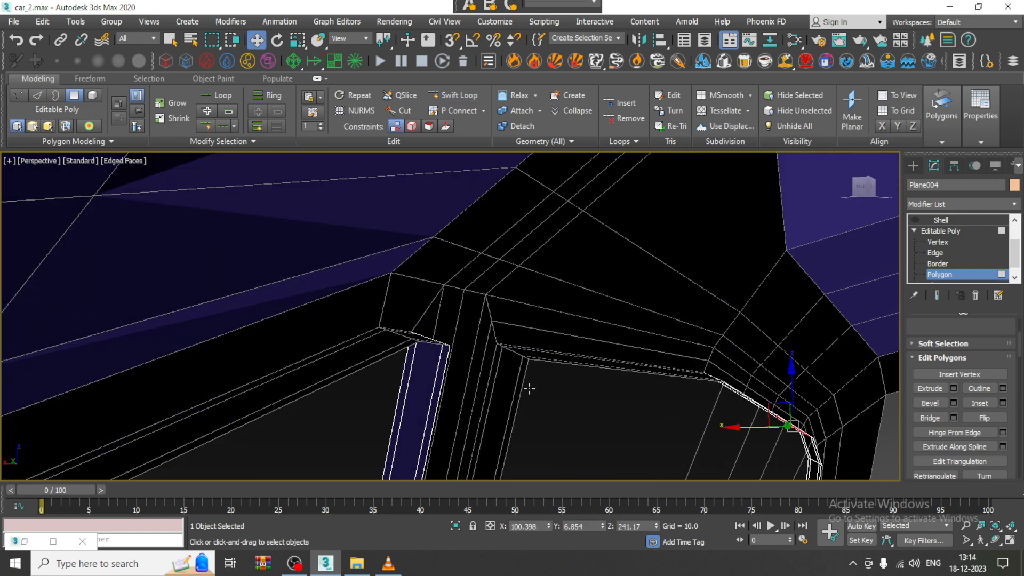
Connect the ring of edges across the front door window's recess to add supporting loops around its frame.
{"action": "left_click", "coordinate": [453, 96]}
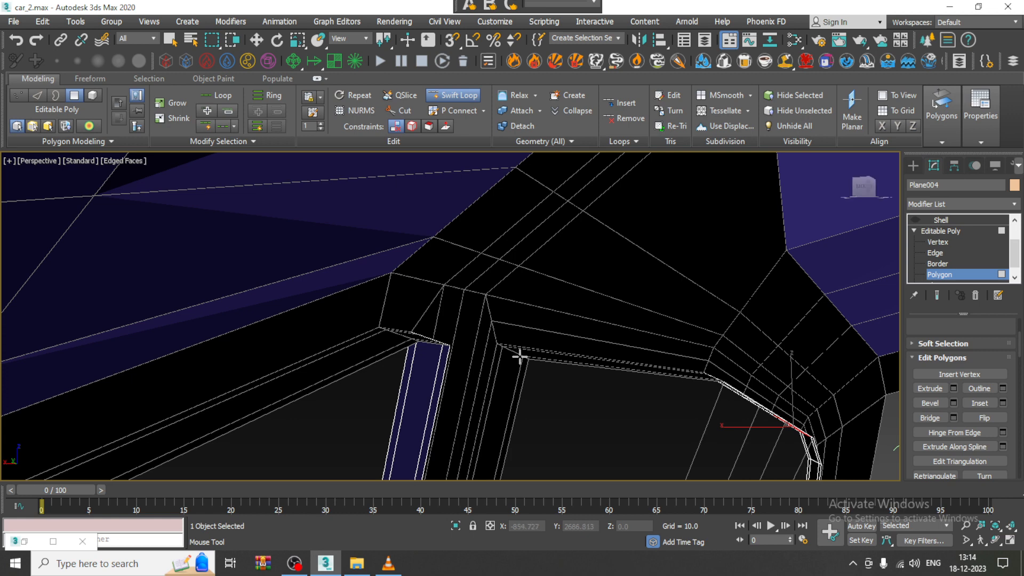
{"action": "left_click", "coordinate": [932, 252]}
{"action": "key", "text": "w"}
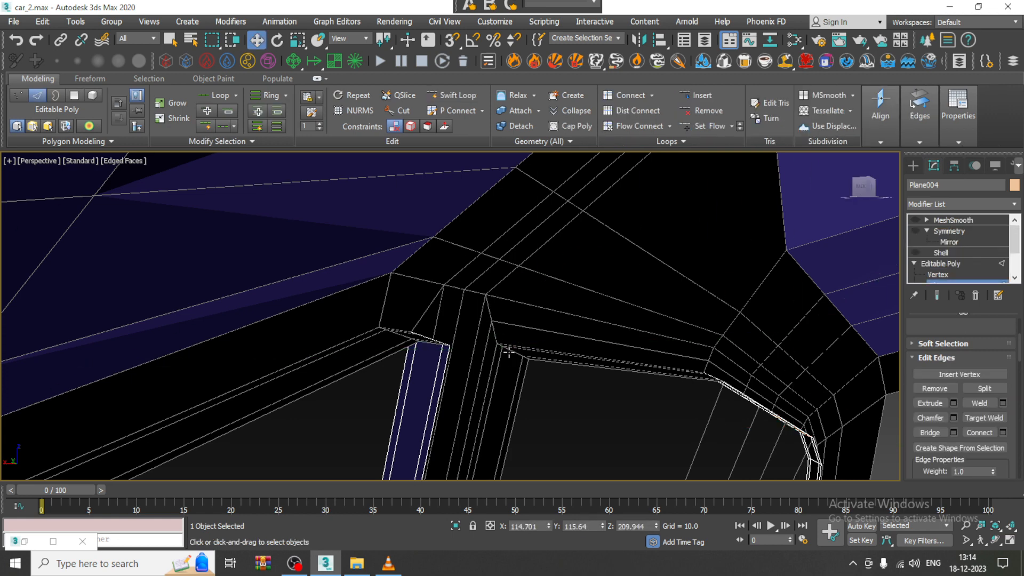
{"action": "left_click", "coordinate": [1003, 433]}
{"action": "left_click", "coordinate": [458, 379]}
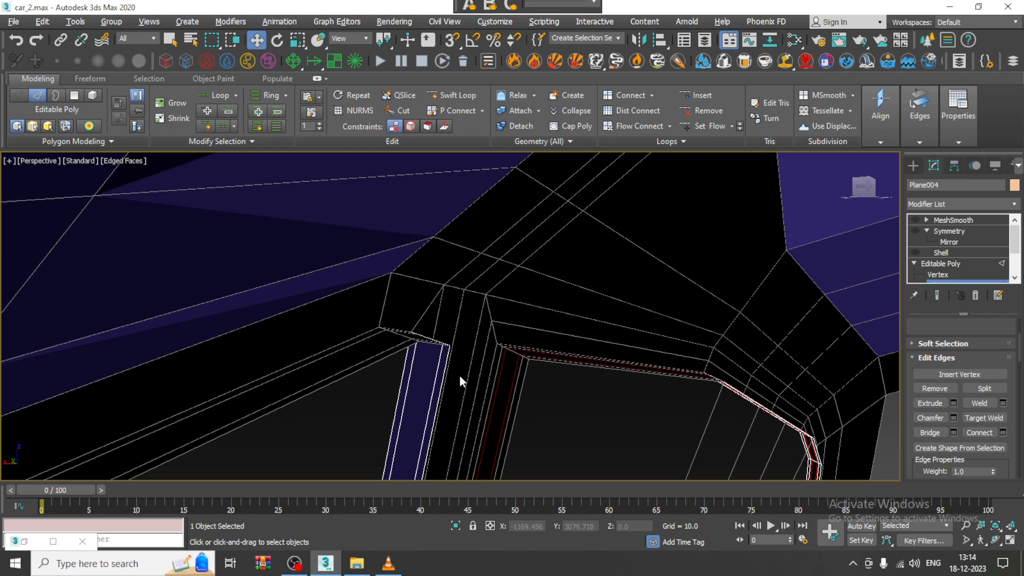
Preview the body with NURMS smoothing from several angles to check the side window frames.
{"action": "scroll", "coordinate": [515, 294], "scroll_direction": "down", "scroll_amount": 10}
{"action": "right_click", "coordinate": [619, 328]}
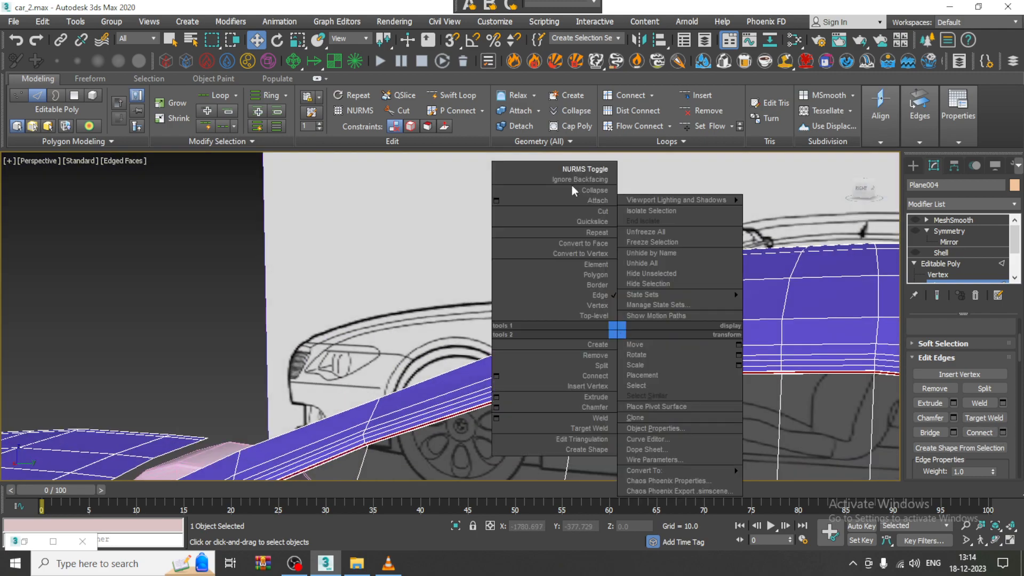
{"action": "left_click", "coordinate": [595, 169]}
{"action": "scroll", "coordinate": [667, 232], "scroll_direction": "up", "scroll_amount": 6}
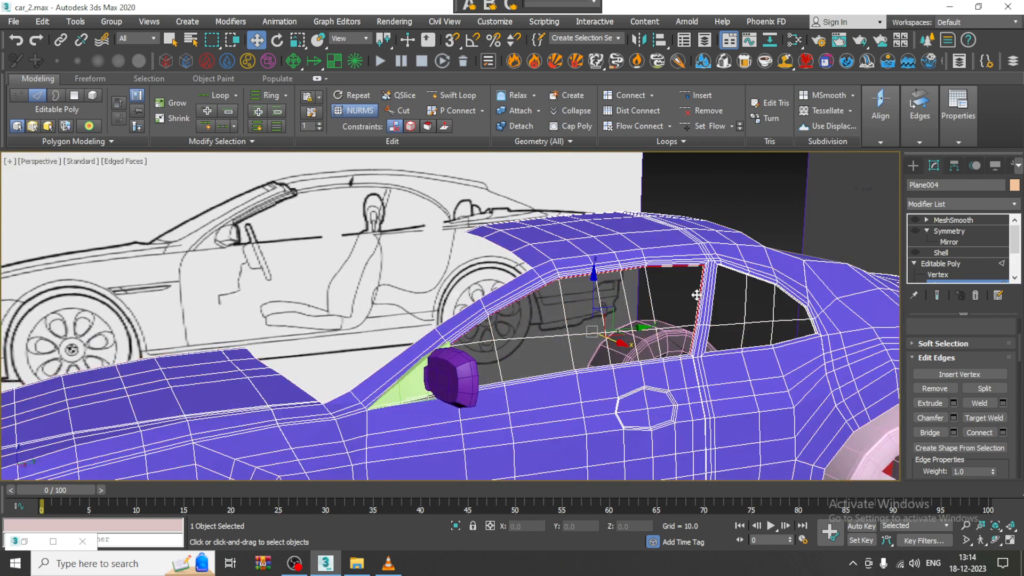
{"action": "scroll", "coordinate": [697, 295], "scroll_direction": "down", "scroll_amount": 5}
{"action": "scroll", "coordinate": [613, 272], "scroll_direction": "up", "scroll_amount": 3}
{"action": "scroll", "coordinate": [589, 277], "scroll_direction": "up", "scroll_amount": 2}
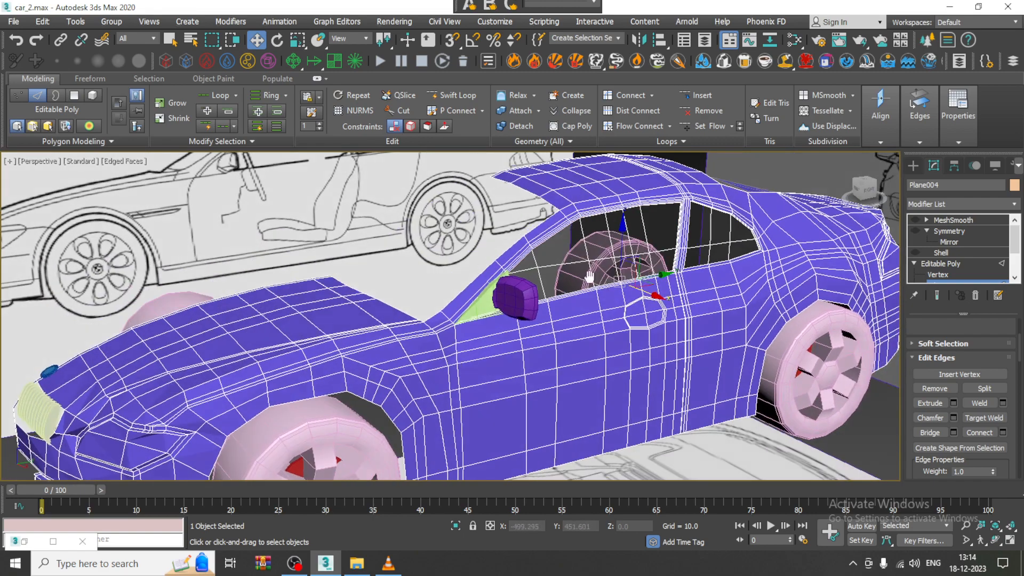
{"action": "scroll", "coordinate": [590, 277], "scroll_direction": "down", "scroll_amount": 4}
Examine the car body in the four-view layout and in the enlarged top view.
{"action": "key", "text": "alt+w"}
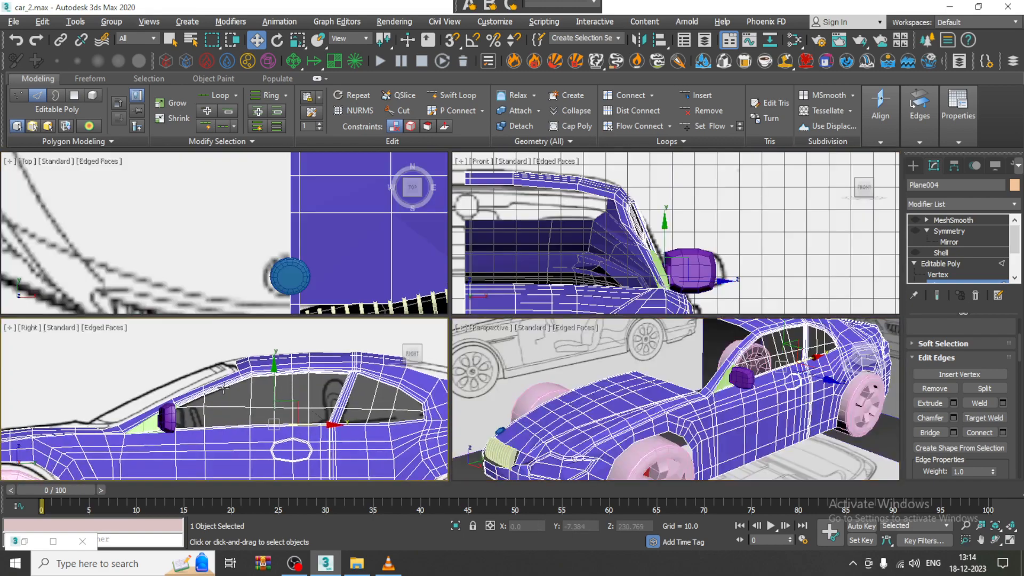
{"action": "scroll", "coordinate": [343, 373], "scroll_direction": "down", "scroll_amount": 2}
{"action": "scroll", "coordinate": [259, 243], "scroll_direction": "down", "scroll_amount": 1}
{"action": "key", "text": "alt+w"}
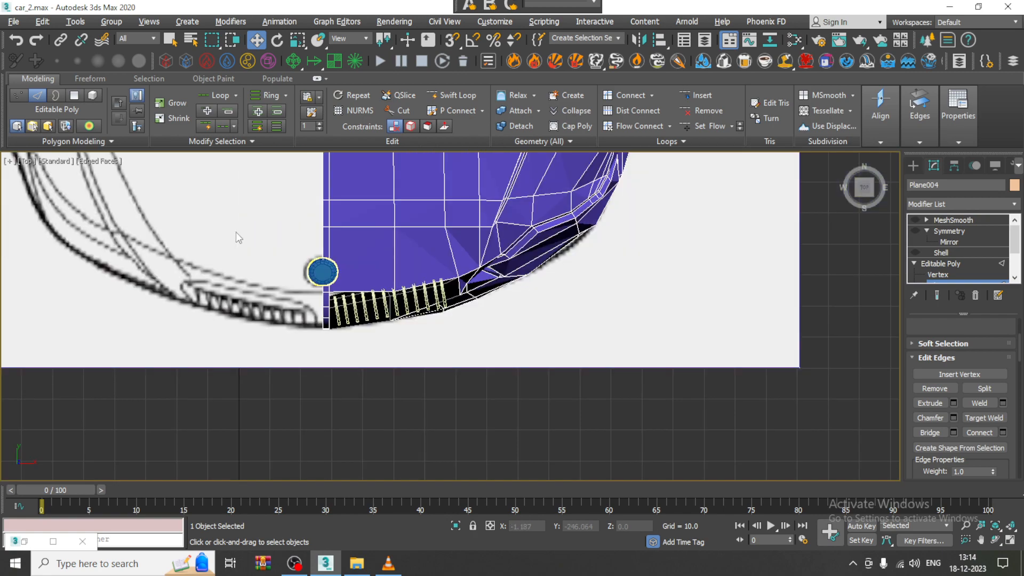
{"action": "scroll", "coordinate": [557, 402], "scroll_direction": "down", "scroll_amount": 5}
{"action": "scroll", "coordinate": [569, 299], "scroll_direction": "up", "scroll_amount": 1}
{"action": "middle_click_drag", "start_coordinate": [570, 298], "coordinate": [533, 422]}
{"action": "key", "text": "alt+w"}
{"action": "key", "text": "alt+w"}
Select all the polygons inside the tail light outline on the rear corner of the body.
{"action": "middle_click_drag", "start_coordinate": [617, 354], "coordinate": [611, 346]}
{"action": "scroll", "coordinate": [610, 353], "scroll_direction": "up", "scroll_amount": 1}
{"action": "scroll", "coordinate": [611, 347], "scroll_direction": "up", "scroll_amount": 6}
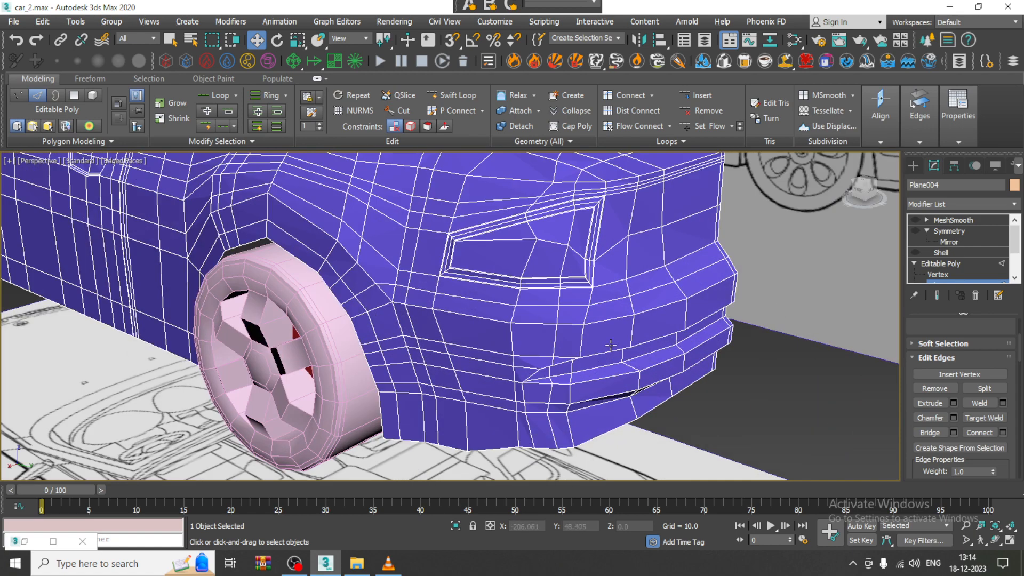
{"action": "key", "text": "4"}
{"action": "scroll", "coordinate": [582, 299], "scroll_direction": "up", "scroll_amount": 3}
{"action": "left_click", "coordinate": [599, 218]}
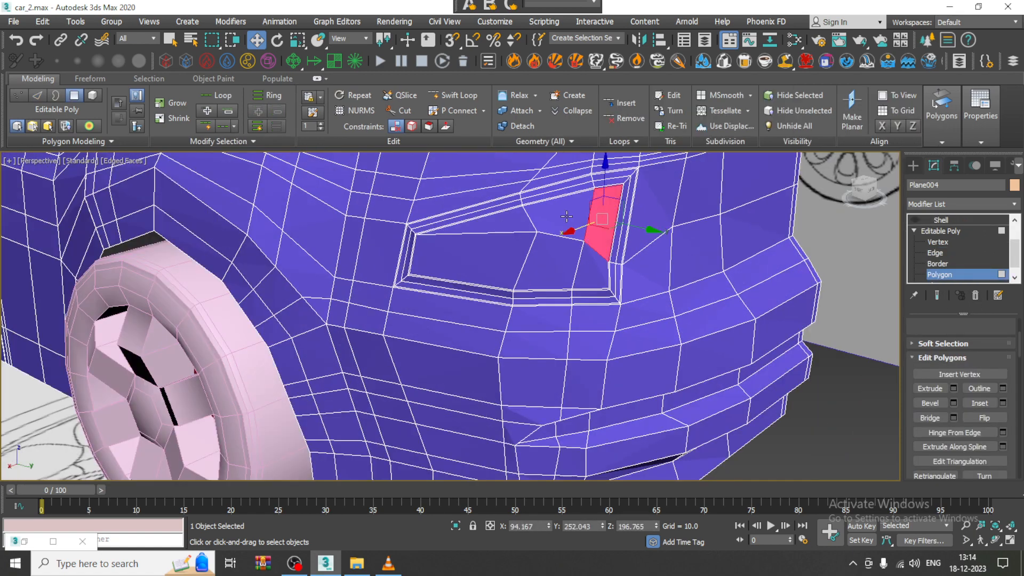
{"action": "left_click", "coordinate": [553, 211], "text": "ctrl"}
{"action": "left_click", "coordinate": [596, 266], "text": "ctrl"}
{"action": "left_click", "coordinate": [467, 255], "text": "ctrl"}
{"action": "left_click", "coordinate": [486, 220], "text": "ctrl"}
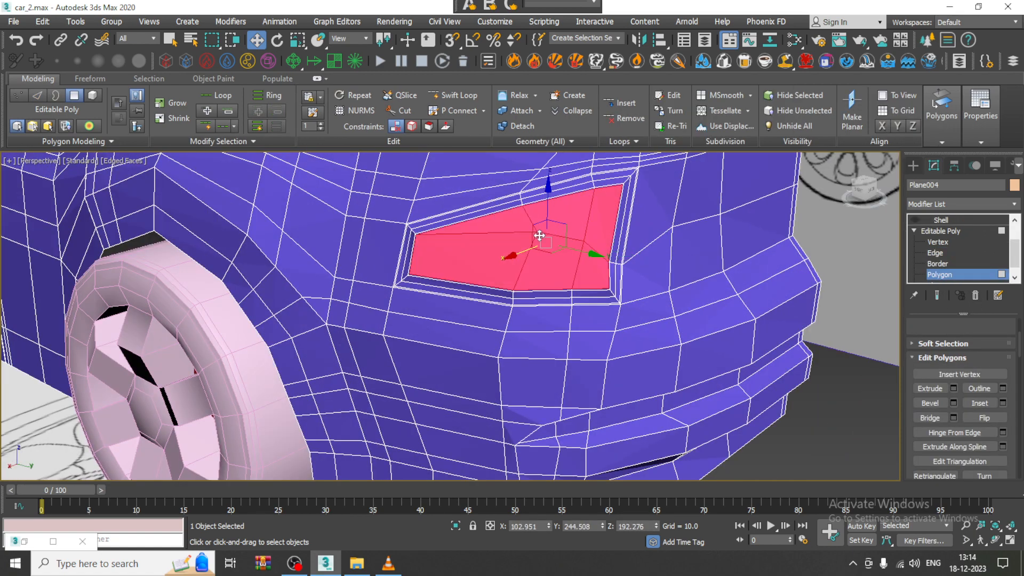
Create a VRayLightMtl with a pure red colour (255, 0, 0) for the selected tail light polygons.
{"action": "scroll", "coordinate": [587, 243], "scroll_direction": "up", "scroll_amount": 3}
{"action": "middle_click_drag", "start_coordinate": [586, 242], "coordinate": [581, 249], "text": "alt"}
{"action": "key", "text": "m"}
{"action": "double_click", "coordinate": [384, 291]}
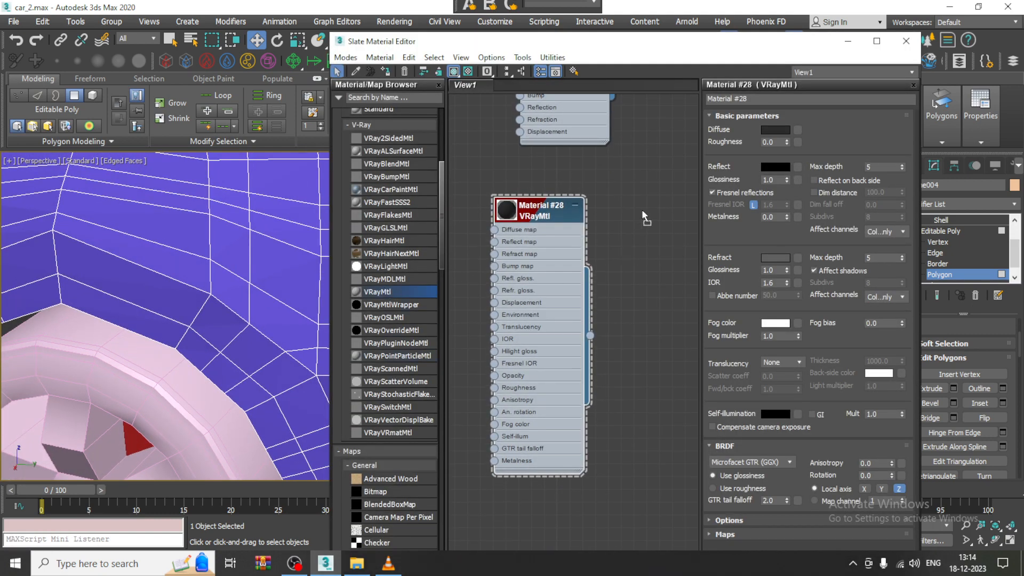
{"action": "mouse_move", "coordinate": [436, 185]}
{"action": "left_mouse_down"}
{"action": "mouse_move", "coordinate": [456, 299]}
{"action": "mouse_move", "coordinate": [447, 98]}
{"action": "mouse_move", "coordinate": [446, 176]}
{"action": "left_mouse_up"}
{"action": "left_click_drag", "start_coordinate": [413, 312], "coordinate": [475, 320]}
{"action": "left_click_drag", "start_coordinate": [651, 243], "coordinate": [651, 244]}
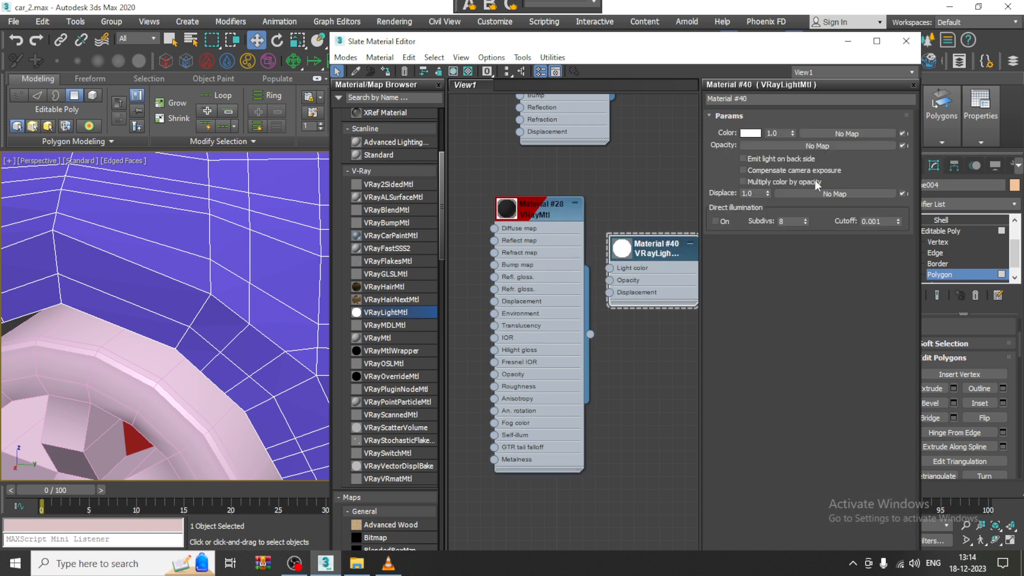
{"action": "left_click", "coordinate": [751, 134]}
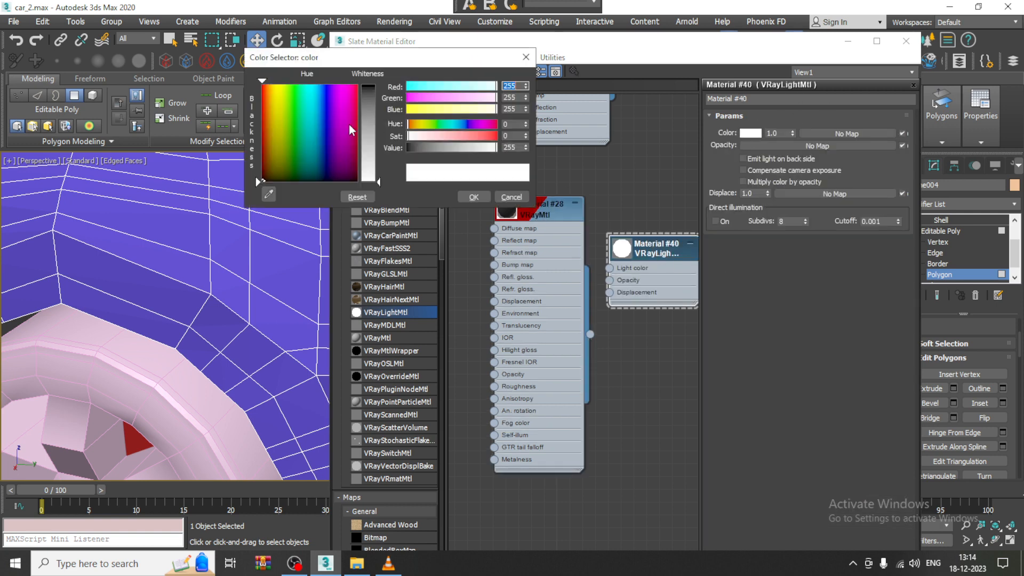
{"action": "left_click_drag", "start_coordinate": [371, 178], "coordinate": [370, 87]}
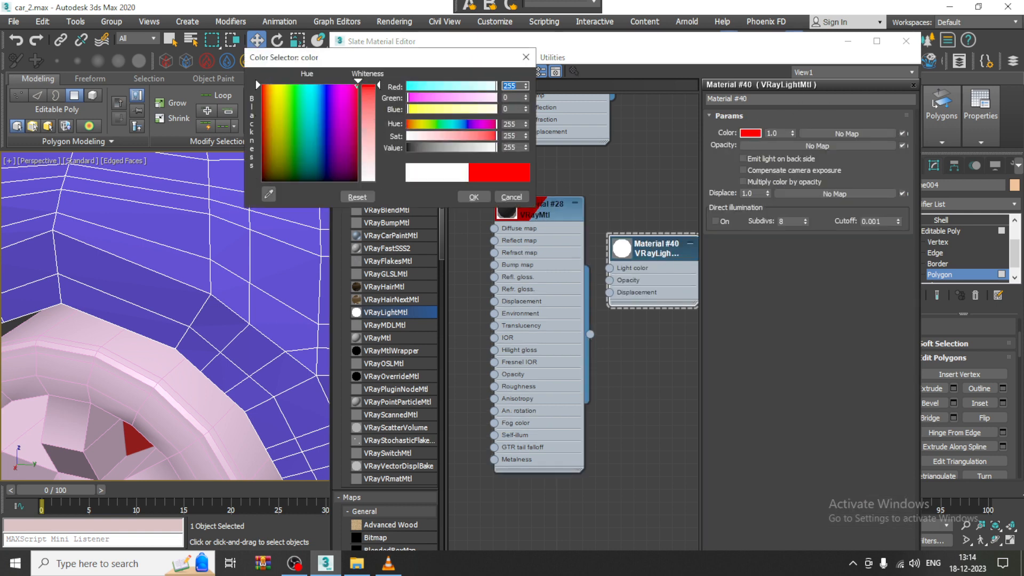
{"action": "left_click", "coordinate": [474, 197]}
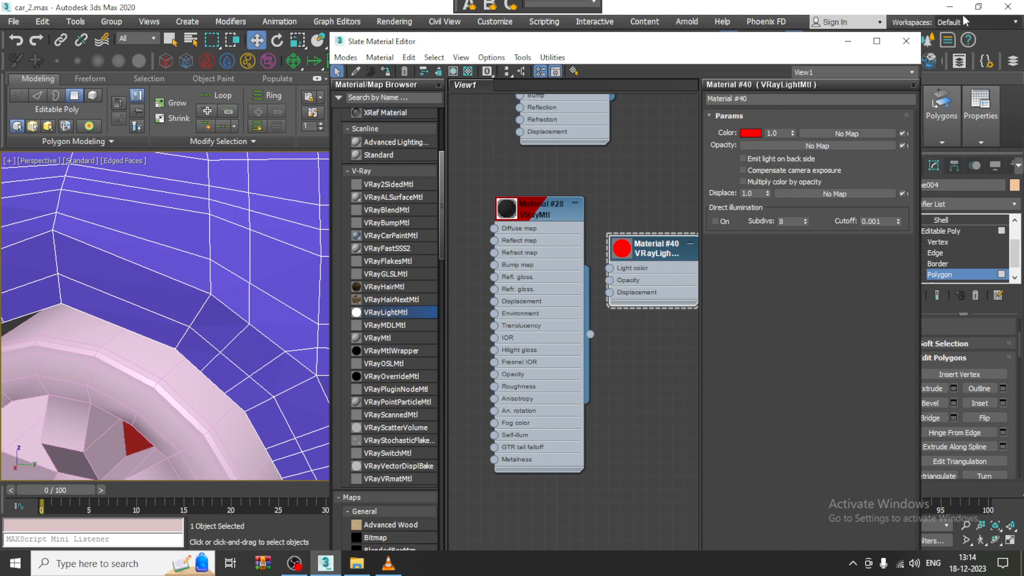
{"action": "left_click", "coordinate": [848, 41]}
Select the four light polygons at the front of the car body.
{"action": "scroll", "coordinate": [572, 294], "scroll_direction": "down", "scroll_amount": 5}
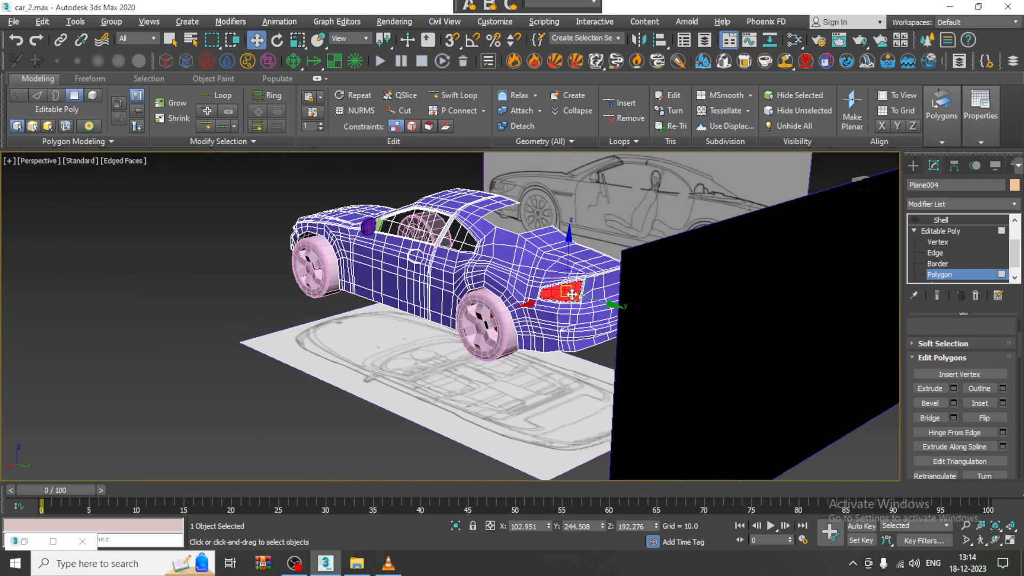
{"action": "middle_click_drag", "start_coordinate": [572, 294], "coordinate": [688, 235], "text": "alt"}
{"action": "scroll", "coordinate": [534, 309], "scroll_direction": "up", "scroll_amount": 5}
{"action": "middle_click_drag", "start_coordinate": [534, 309], "coordinate": [539, 291], "text": "alt"}
{"action": "left_click", "coordinate": [480, 312]}
{"action": "left_click", "coordinate": [470, 345], "text": "ctrl"}
{"action": "left_click", "coordinate": [545, 349], "text": "ctrl"}
{"action": "left_click", "coordinate": [555, 312], "text": "ctrl"}
Create a second VRayLightMtl, colour it yellow (226, 197, 0) and assign it to the selected front light polygons.
{"action": "key", "text": "m"}
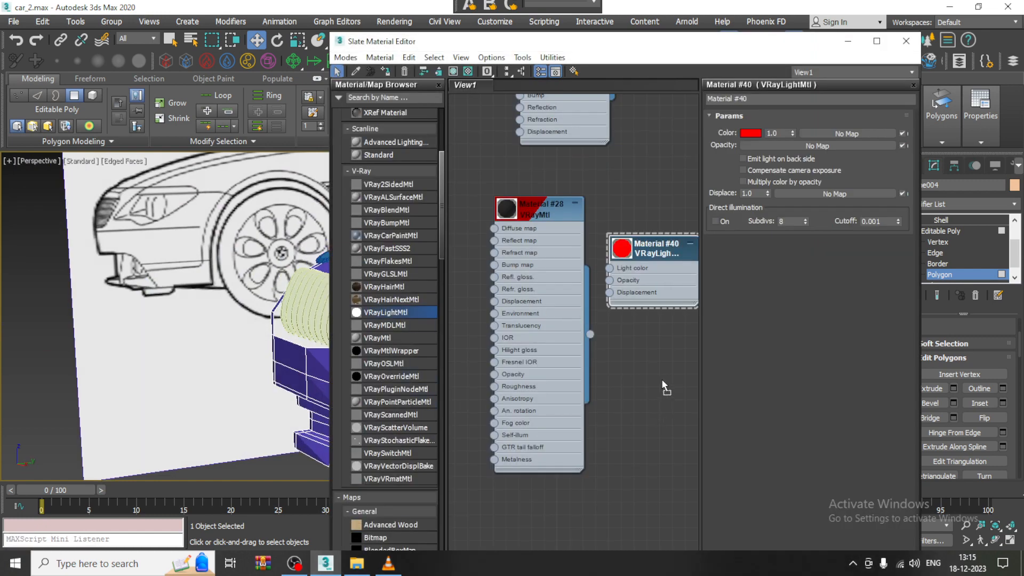
{"action": "left_click_drag", "start_coordinate": [661, 379], "coordinate": [661, 380]}
{"action": "left_click", "coordinate": [749, 134]}
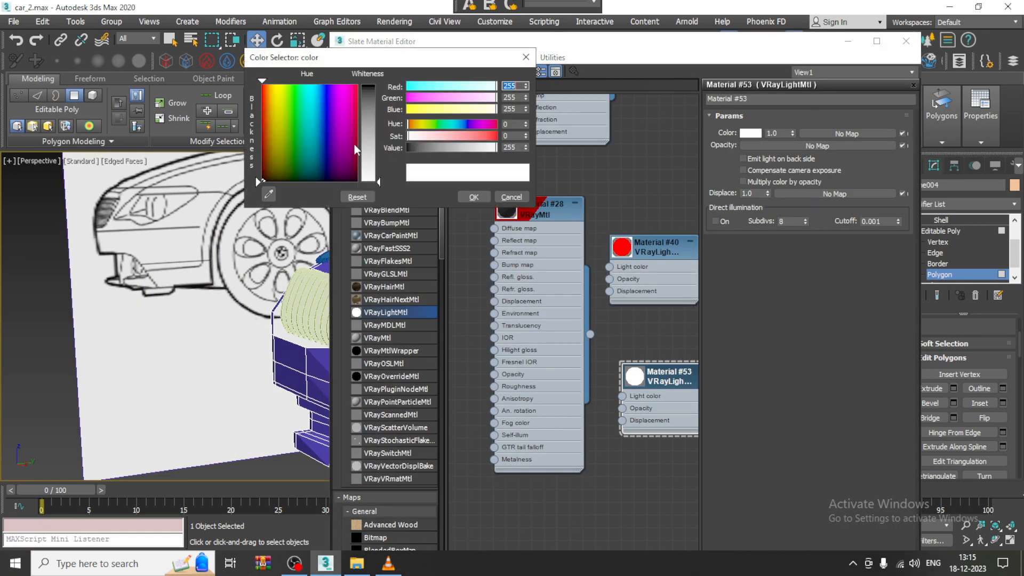
{"action": "left_click", "coordinate": [278, 88]}
{"action": "left_click", "coordinate": [474, 198]}
{"action": "left_click", "coordinate": [392, 71]}
{"action": "left_click", "coordinate": [848, 41]}
Clear the polygon selection and lighten the front light material's yellow to a paler tone.
{"action": "left_click", "coordinate": [422, 458]}
{"action": "middle_click_drag", "start_coordinate": [480, 320], "coordinate": [585, 331], "text": "alt"}
{"action": "key", "text": "m"}
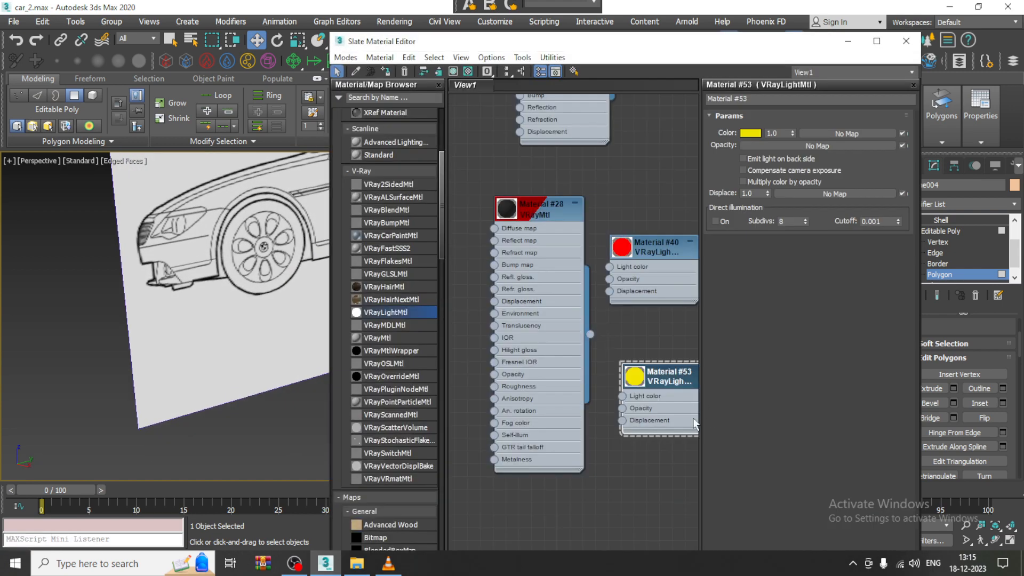
{"action": "left_click", "coordinate": [750, 132]}
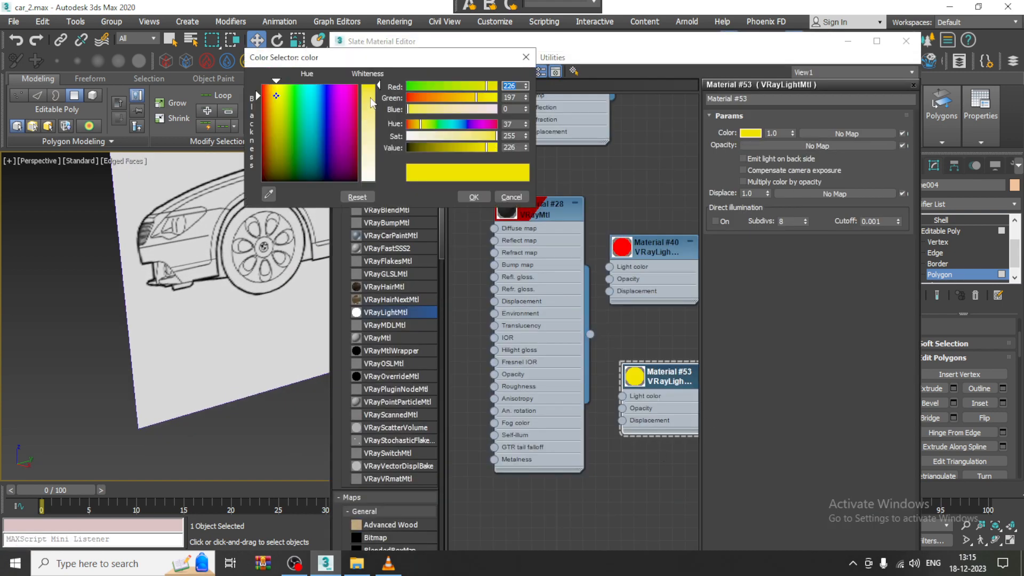
{"action": "left_click_drag", "start_coordinate": [372, 103], "coordinate": [372, 154]}
{"action": "left_click", "coordinate": [474, 197]}
{"action": "left_click", "coordinate": [848, 41]}
Preview the side window frames with NURMS smoothing and return to the unsmoothed mesh.
{"action": "middle_click_drag", "start_coordinate": [710, 251], "coordinate": [603, 240], "text": "alt"}
{"action": "scroll", "coordinate": [603, 240], "scroll_direction": "up", "scroll_amount": 3}
{"action": "middle_click_drag", "start_coordinate": [666, 229], "coordinate": [622, 280], "text": "alt"}
{"action": "scroll", "coordinate": [657, 262], "scroll_direction": "up", "scroll_amount": 4}
{"action": "scroll", "coordinate": [617, 281], "scroll_direction": "up", "scroll_amount": 2}
{"action": "scroll", "coordinate": [629, 277], "scroll_direction": "down", "scroll_amount": 2}
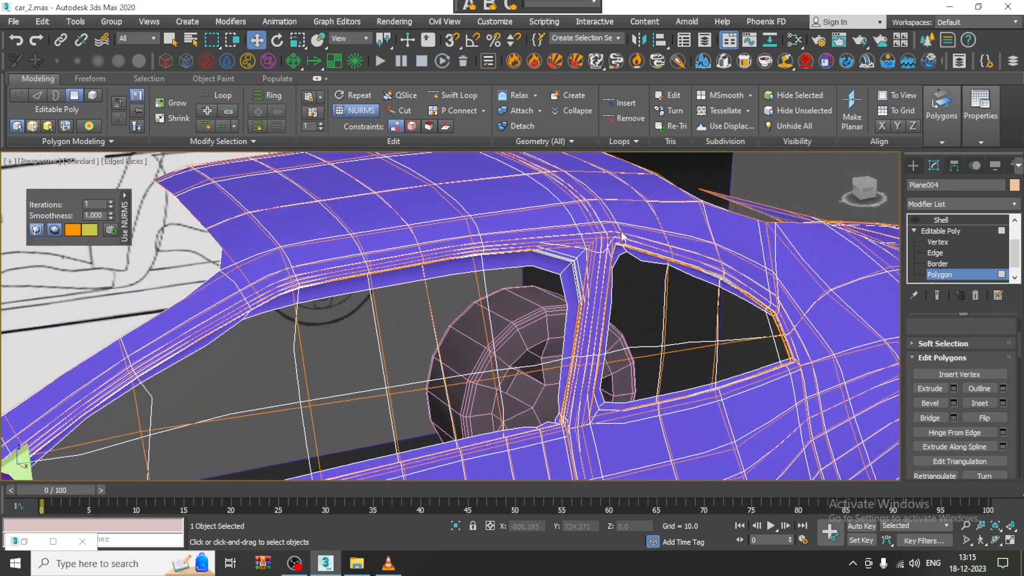
{"action": "right_click", "coordinate": [621, 236]}
{"action": "left_click", "coordinate": [592, 56]}
{"action": "mouse_move", "coordinate": [533, 224]}
{"action": "middle_mouse_down", "text": "alt"}
{"action": "mouse_move", "coordinate": [436, 205]}
{"action": "mouse_move", "coordinate": [528, 217]}
{"action": "middle_mouse_up", "text": "alt"}
{"action": "middle_click_drag", "start_coordinate": [617, 279], "coordinate": [617, 247], "text": "alt"}
Connect the ring of edges across the front door window's recess wall with a single segment.
{"action": "scroll", "coordinate": [603, 286], "scroll_direction": "up", "scroll_amount": 3}
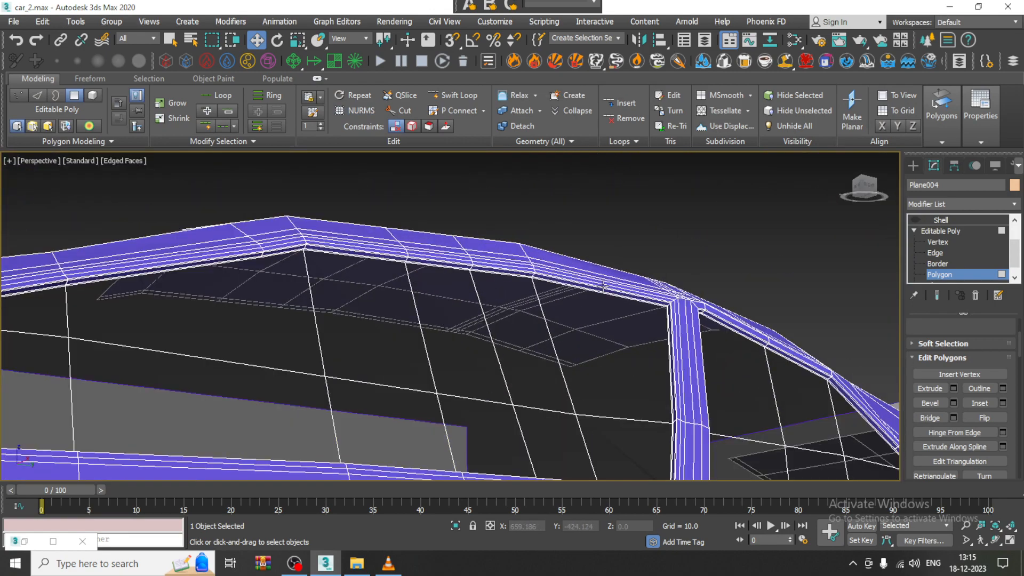
{"action": "scroll", "coordinate": [602, 286], "scroll_direction": "up", "scroll_amount": 3}
{"action": "middle_click_drag", "start_coordinate": [731, 345], "coordinate": [690, 295], "text": "alt"}
{"action": "left_click", "coordinate": [457, 94]}
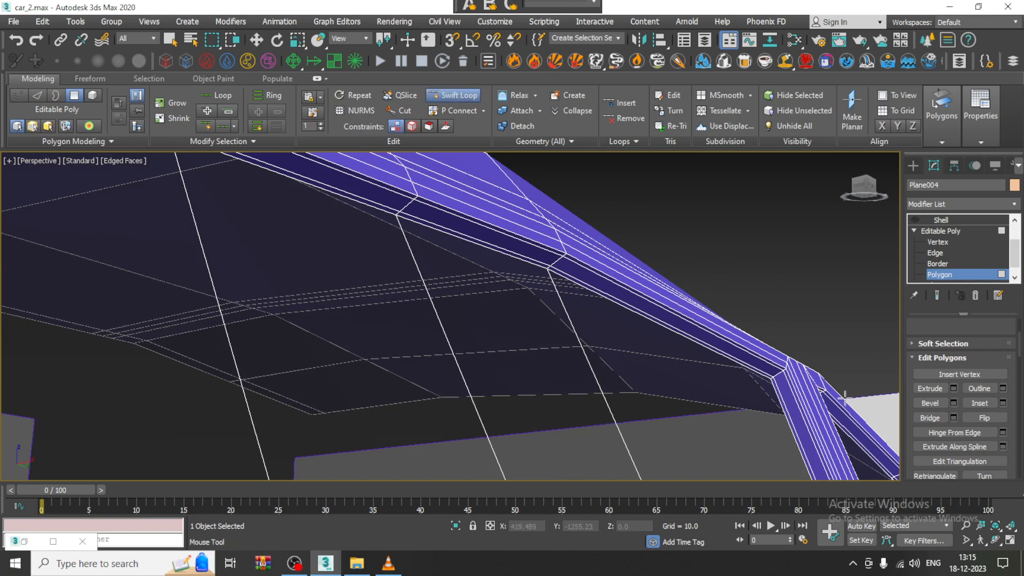
{"action": "scroll", "coordinate": [780, 378], "scroll_direction": "up", "scroll_amount": 2}
{"action": "key", "text": "w"}
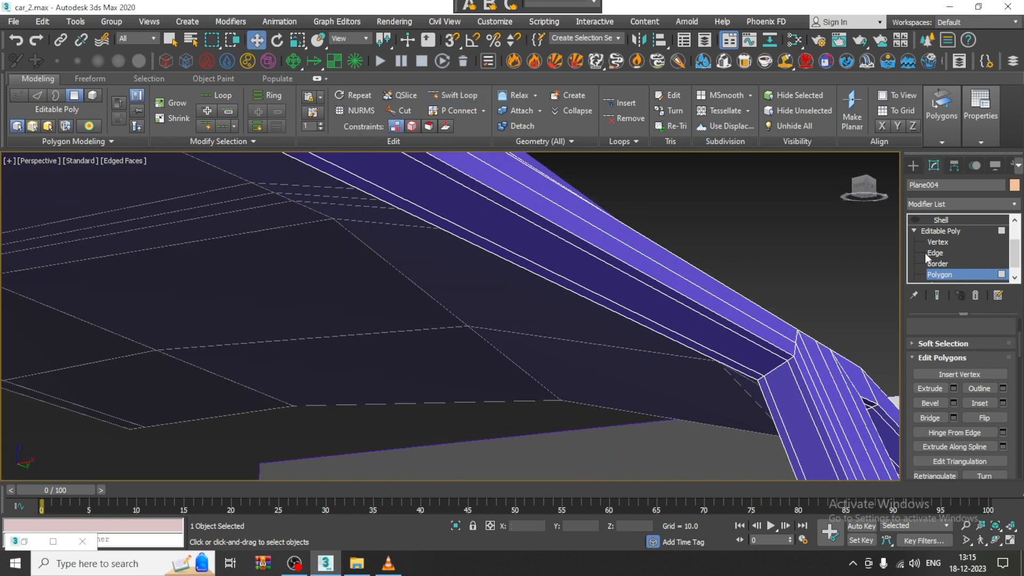
{"action": "left_click", "coordinate": [928, 252]}
{"action": "left_click", "coordinate": [767, 368]}
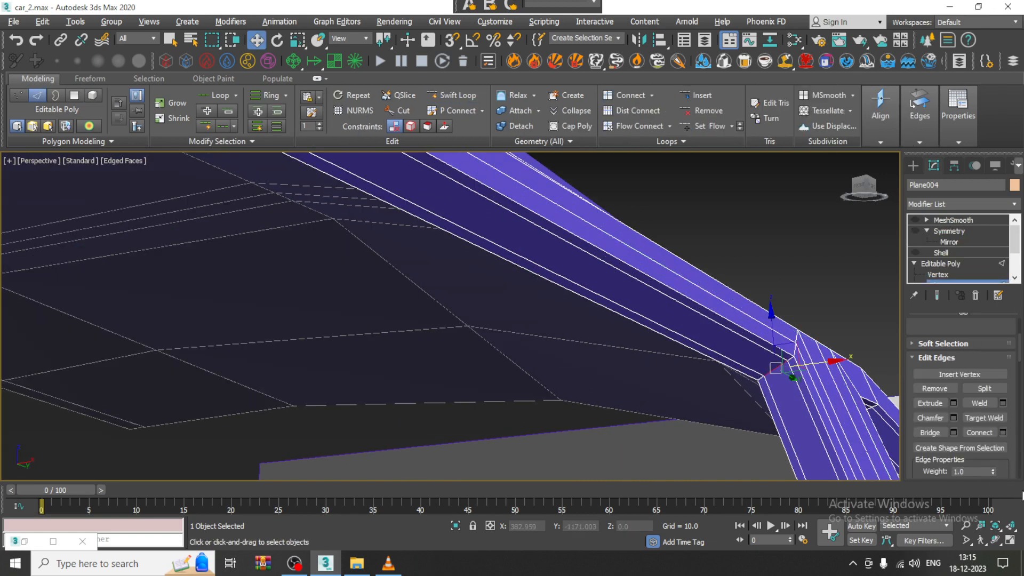
{"action": "left_click", "coordinate": [1003, 432]}
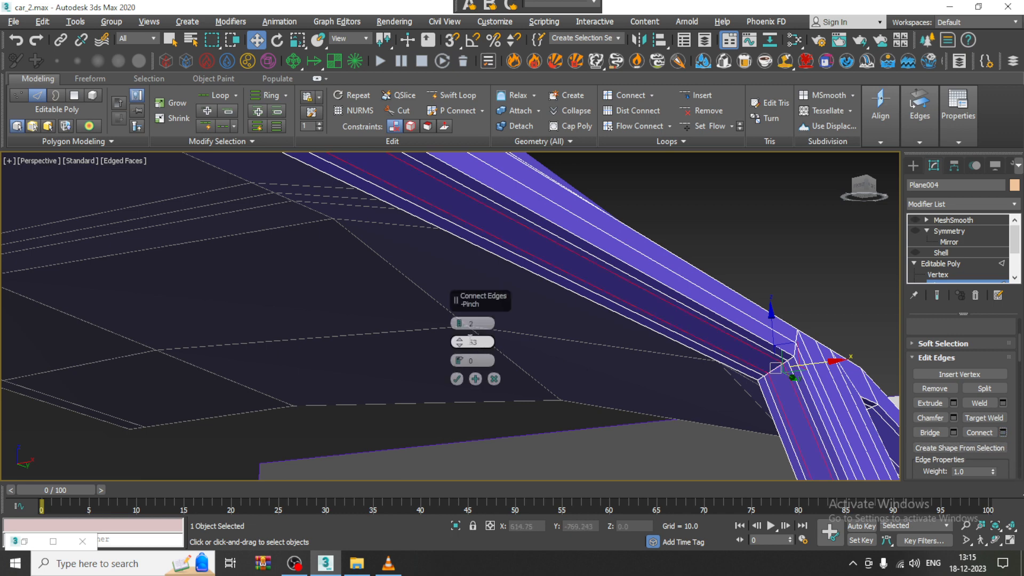
{"action": "left_click", "coordinate": [457, 379]}
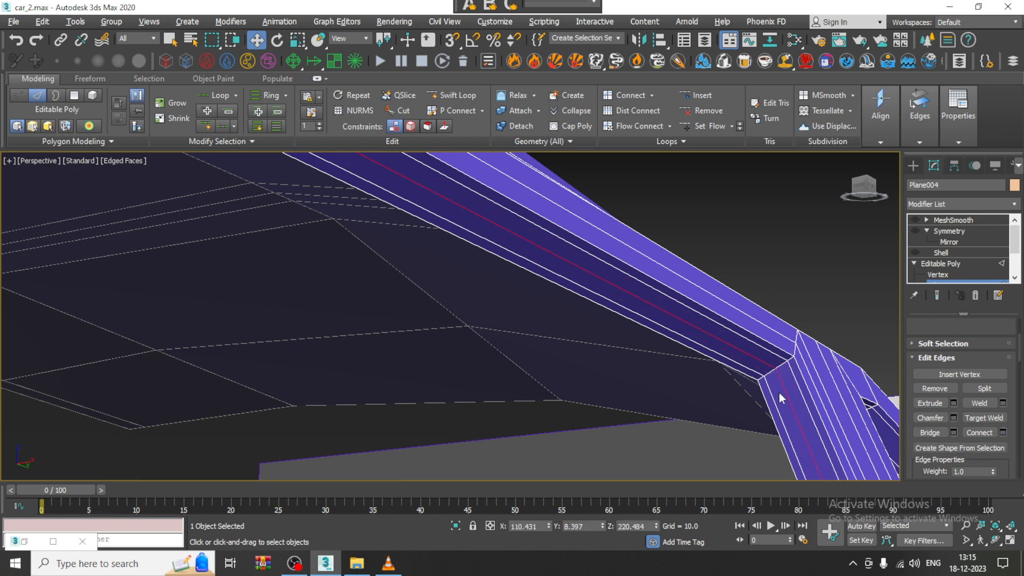
Connect the ring of narrow edges along the recess's inner rim with 1 segment, pinch 53 and slide 0.
{"action": "left_click", "coordinate": [760, 377]}
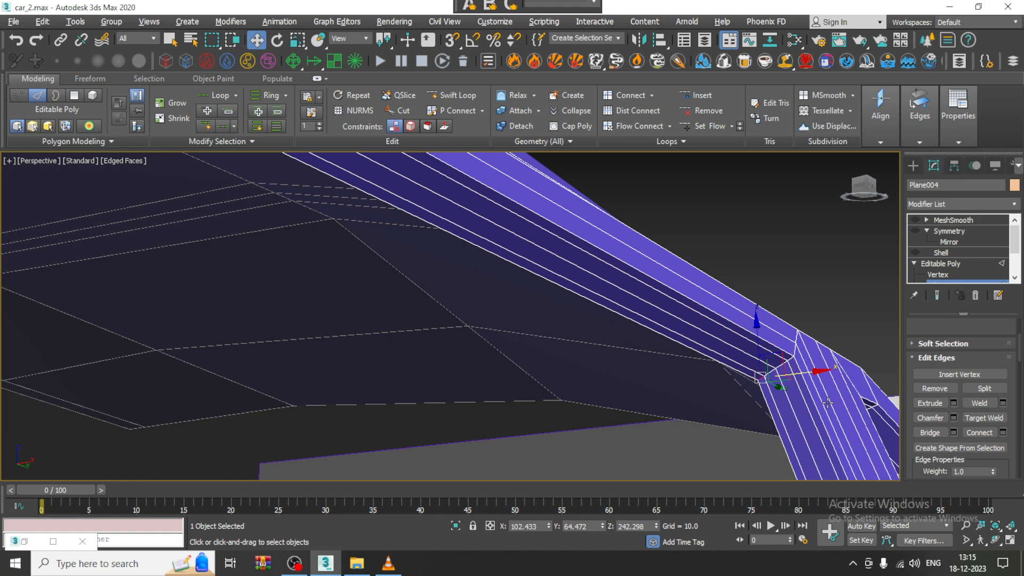
{"action": "left_click", "coordinate": [794, 397]}
{"action": "left_click", "coordinate": [1002, 433]}
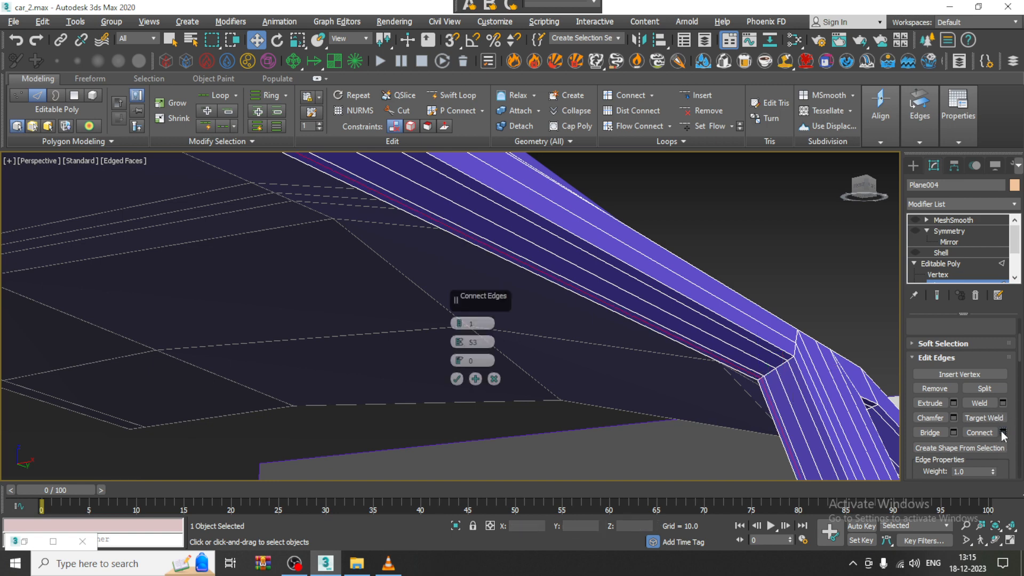
{"action": "left_click", "coordinate": [457, 379]}
Turn on NURMS smoothing and inspect the front door window frame with its added loops.
{"action": "right_click", "coordinate": [709, 301]}
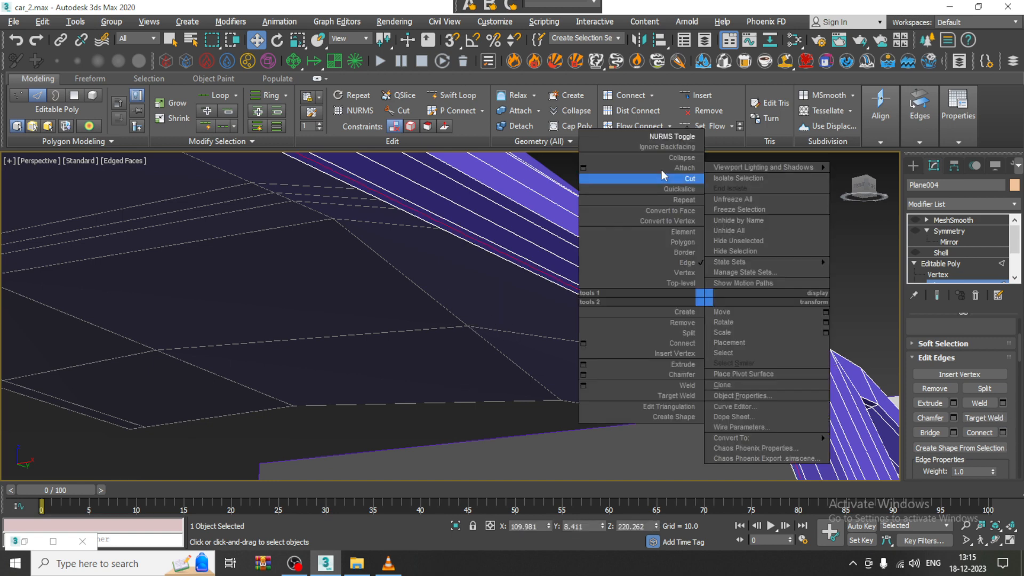
{"action": "left_click", "coordinate": [686, 137]}
{"action": "scroll", "coordinate": [599, 313], "scroll_direction": "down", "scroll_amount": 3}
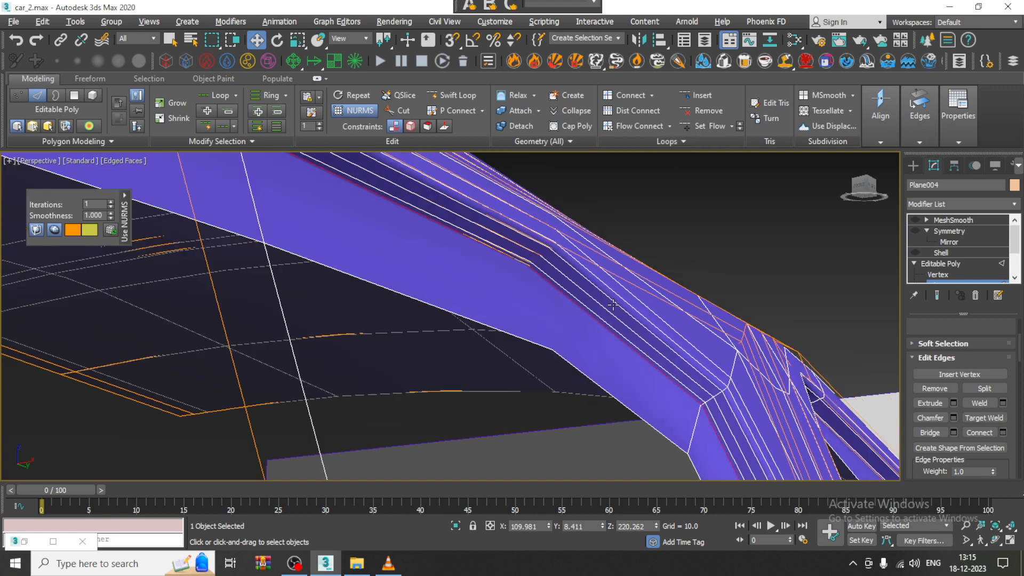
{"action": "middle_click_drag", "start_coordinate": [612, 303], "coordinate": [588, 288], "text": "alt"}
{"action": "scroll", "coordinate": [574, 324], "scroll_direction": "down", "scroll_amount": 2}
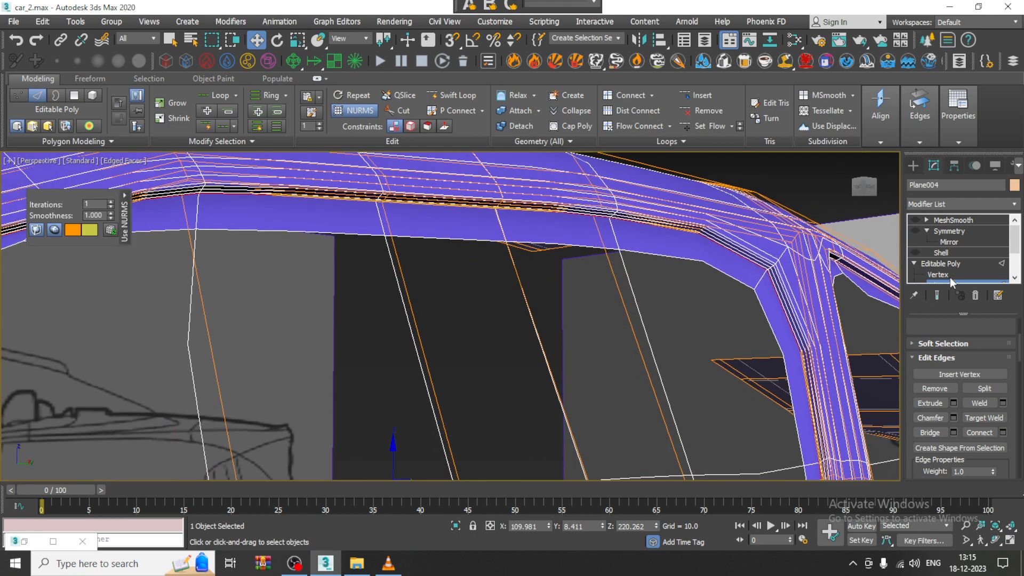
Try to connect the ring of vertical edges spanning the upper part of the front door window.
{"action": "left_click", "coordinate": [599, 232]}
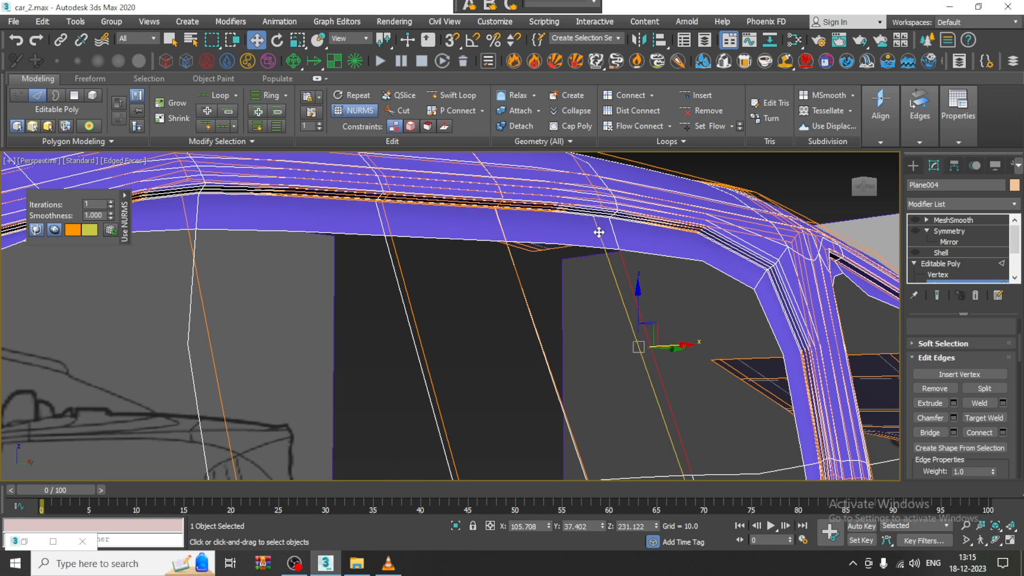
{"action": "key", "text": "alt+r"}
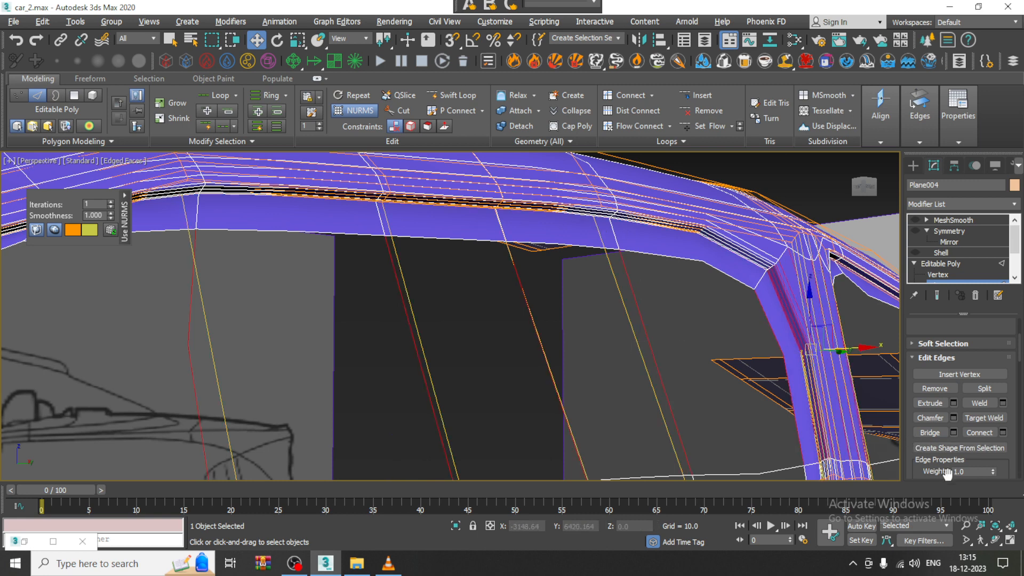
{"action": "left_click", "coordinate": [1002, 433]}
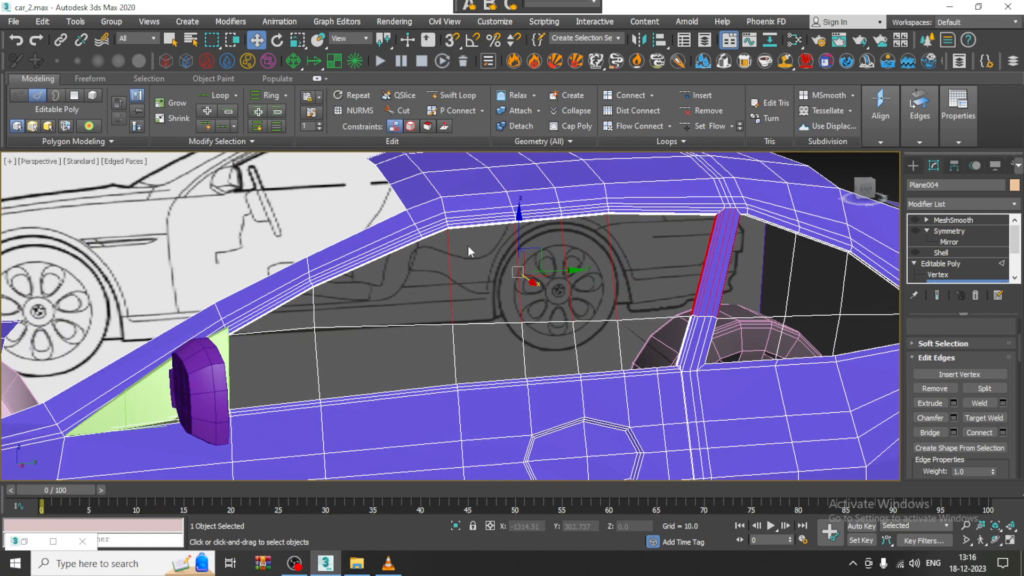
{"action": "right_click", "coordinate": [466, 242]}
{"action": "left_click", "coordinate": [447, 134]}
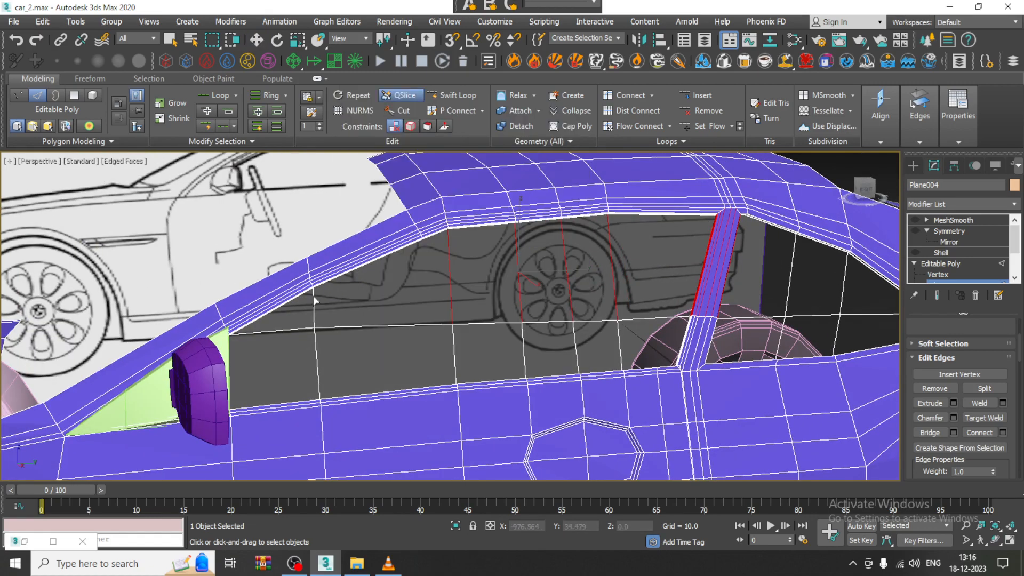
{"action": "key", "text": "w"}
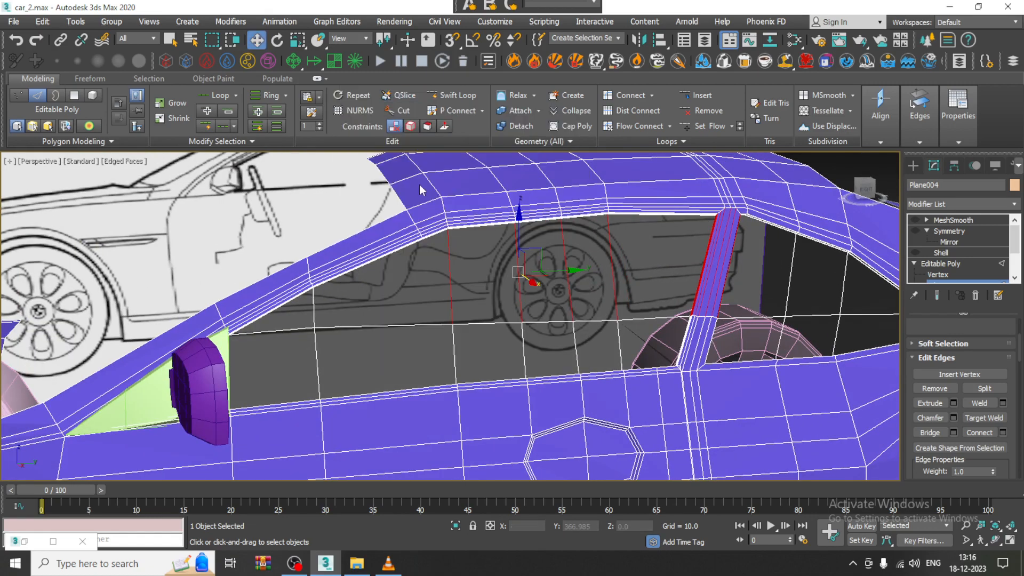
Cut a lengthwise edge line just below the upper frame across the front door window and into the rear side window.
{"action": "right_click", "coordinate": [550, 246]}
{"action": "left_click", "coordinate": [529, 123]}
{"action": "scroll", "coordinate": [424, 276], "scroll_direction": "up", "scroll_amount": 2}
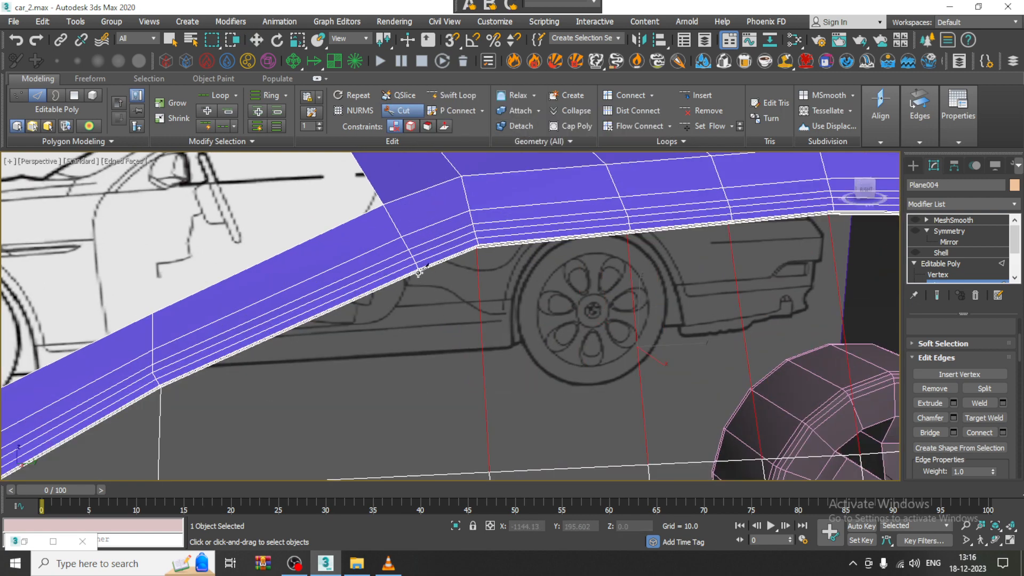
{"action": "scroll", "coordinate": [419, 272], "scroll_direction": "down", "scroll_amount": 3}
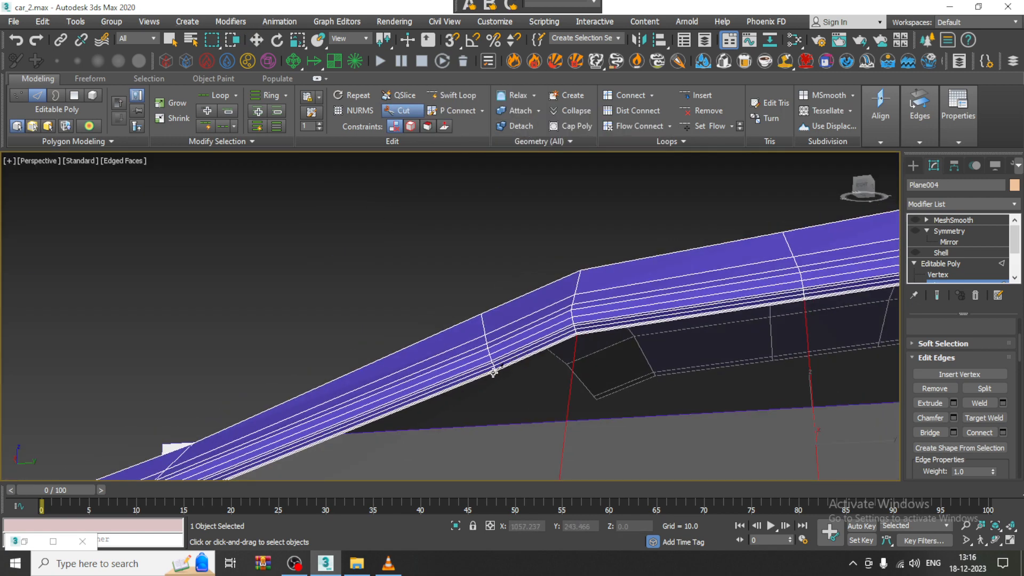
{"action": "left_click", "coordinate": [494, 374]}
{"action": "scroll", "coordinate": [693, 357], "scroll_direction": "up", "scroll_amount": 1}
{"action": "scroll", "coordinate": [710, 342], "scroll_direction": "down", "scroll_amount": 5}
{"action": "middle_click_drag", "start_coordinate": [709, 341], "coordinate": [454, 325], "text": "alt"}
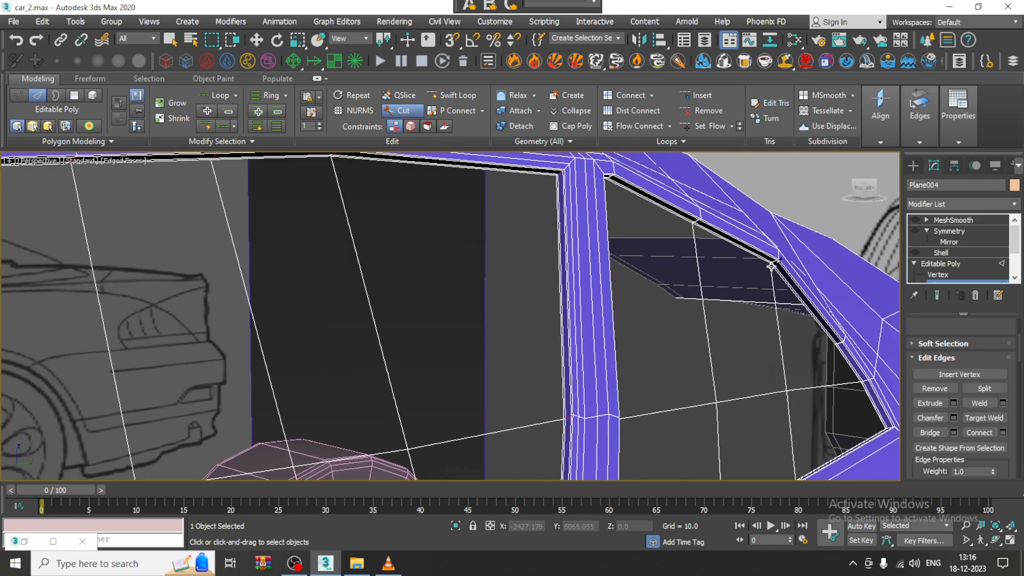
{"action": "scroll", "coordinate": [313, 229], "scroll_direction": "down", "scroll_amount": 2}
{"action": "middle_click_drag", "start_coordinate": [313, 229], "coordinate": [496, 243]}
{"action": "scroll", "coordinate": [410, 243], "scroll_direction": "down", "scroll_amount": 2}
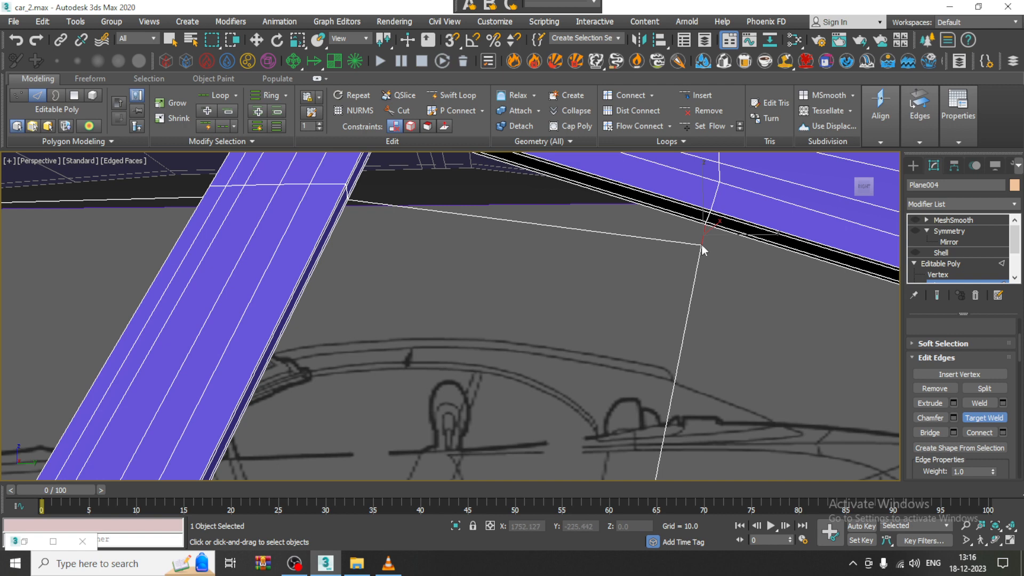
Try to target weld the cut line's vertex in the rear side window to the frame vertex just above it.
{"action": "key", "text": "w"}
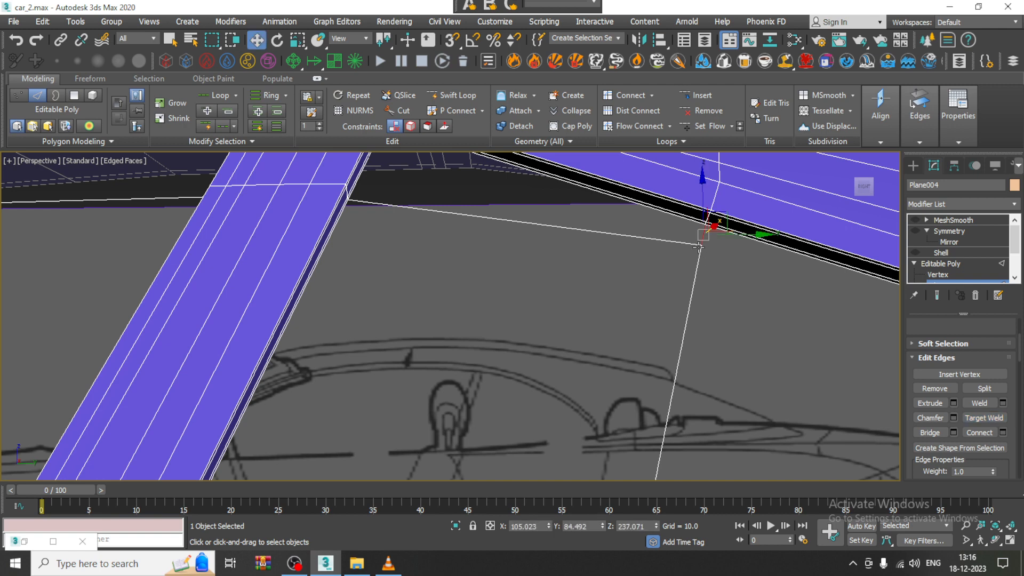
{"action": "left_click", "coordinate": [701, 251]}
{"action": "left_click", "coordinate": [961, 274]}
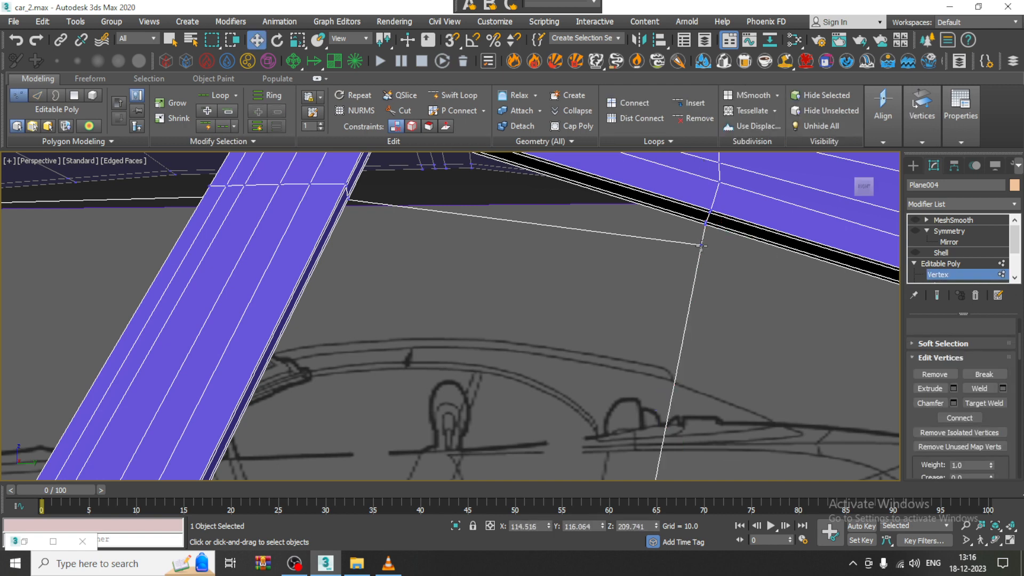
{"action": "left_click", "coordinate": [702, 245]}
{"action": "right_click", "coordinate": [701, 245]}
{"action": "left_click", "coordinate": [684, 328]}
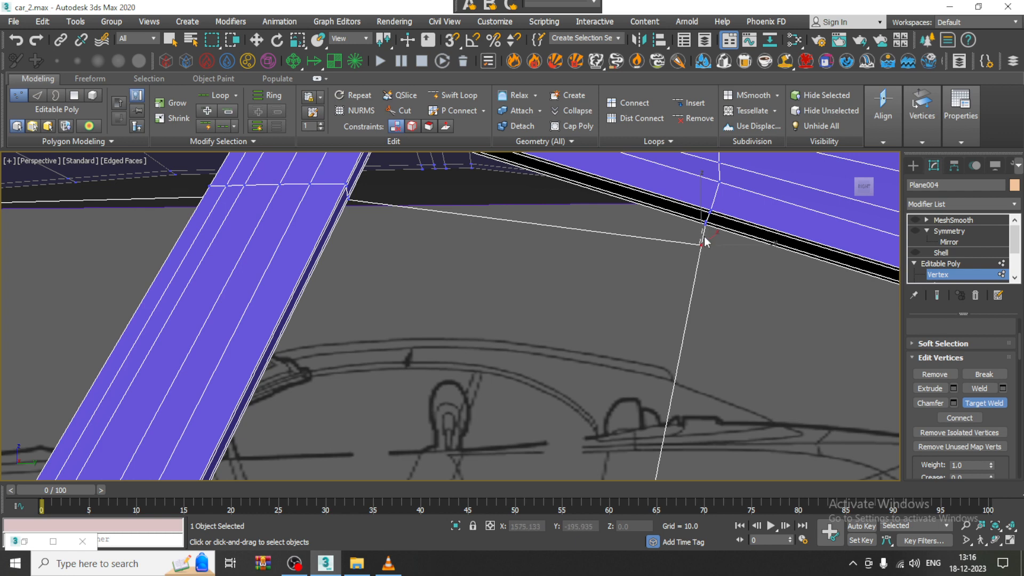
{"action": "key", "text": "w"}
{"action": "scroll", "coordinate": [705, 238], "scroll_direction": "up", "scroll_amount": 3}
{"action": "scroll", "coordinate": [709, 258], "scroll_direction": "up", "scroll_amount": 3}
{"action": "scroll", "coordinate": [766, 347], "scroll_direction": "down", "scroll_amount": 2}
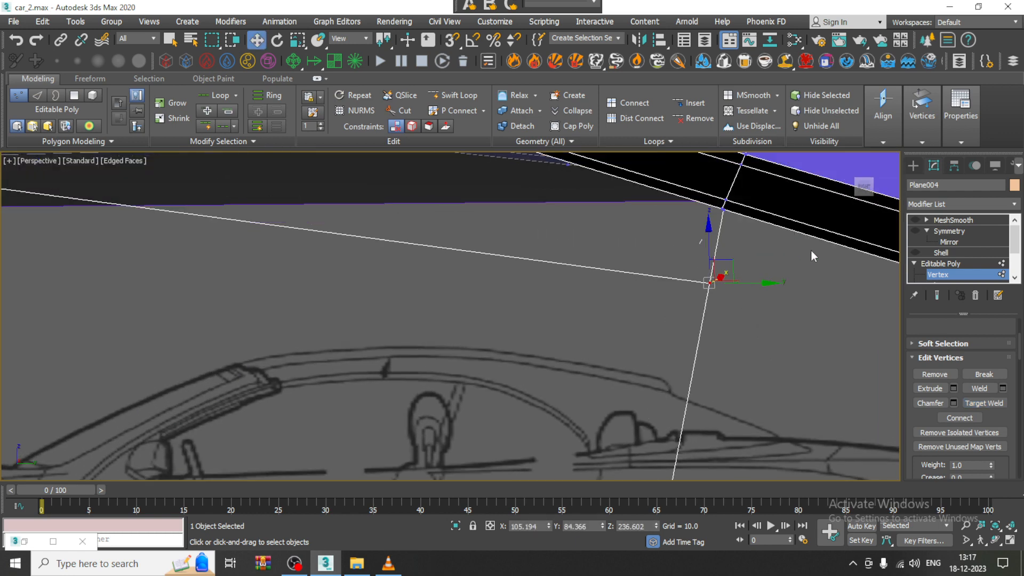
{"action": "left_click", "coordinate": [805, 254]}
{"action": "left_click", "coordinate": [709, 282]}
Preview the newly cut side windows with NURMS smoothing and return to the unsmoothed cage.
{"action": "right_click", "coordinate": [625, 205]}
{"action": "left_click", "coordinate": [604, 34]}
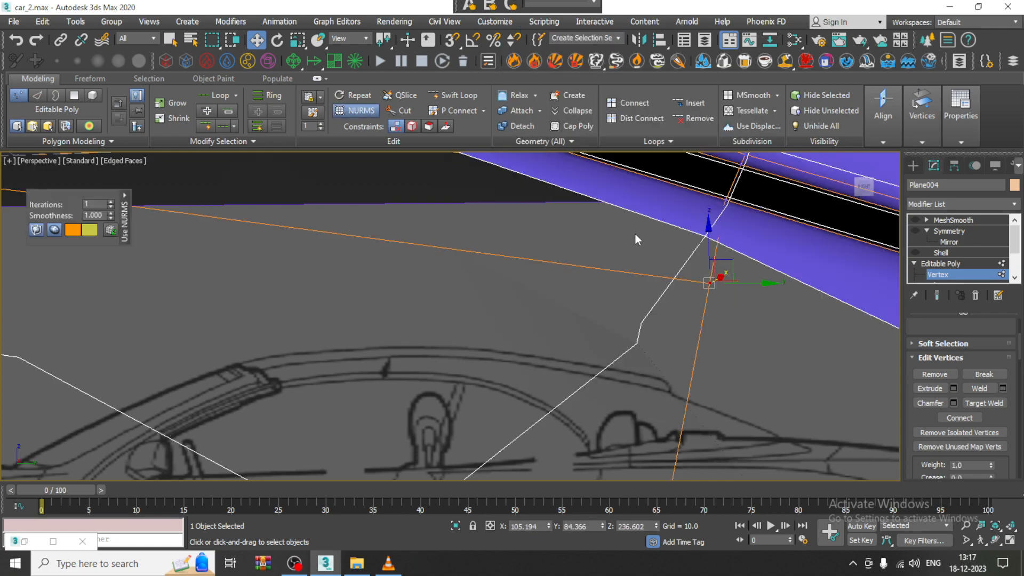
{"action": "scroll", "coordinate": [635, 232], "scroll_direction": "down", "scroll_amount": 6}
{"action": "middle_click_drag", "start_coordinate": [453, 248], "coordinate": [443, 272]}
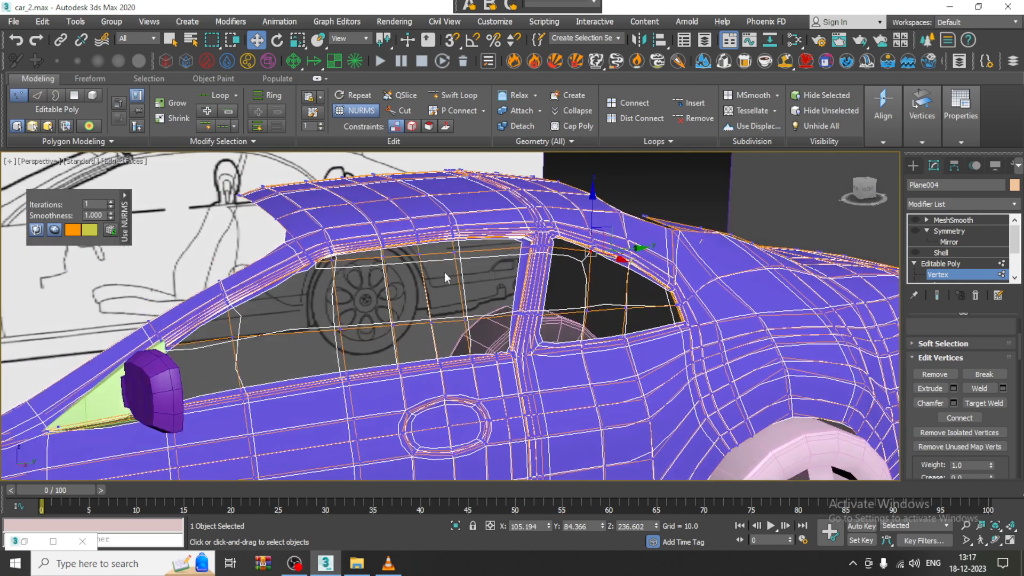
{"action": "scroll", "coordinate": [428, 267], "scroll_direction": "up", "scroll_amount": 4}
{"action": "right_click", "coordinate": [583, 273]}
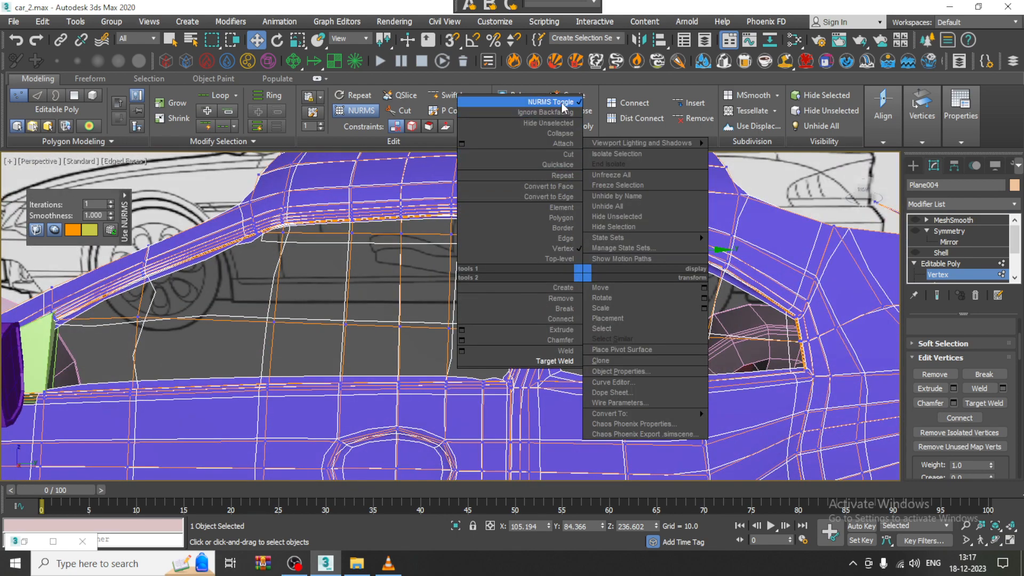
{"action": "left_click", "coordinate": [551, 101]}
{"action": "scroll", "coordinate": [550, 226], "scroll_direction": "up", "scroll_amount": 4}
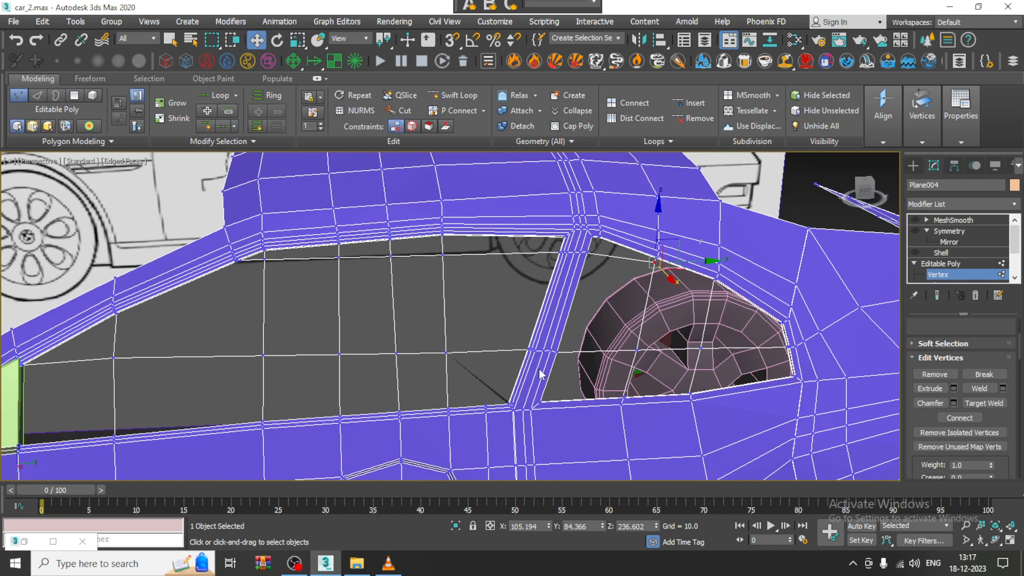
Cut a crosswise edge line from the front door sill near the B-pillar up through the window and over the roof.
{"action": "right_click", "coordinate": [494, 308]}
{"action": "left_click", "coordinate": [463, 187]}
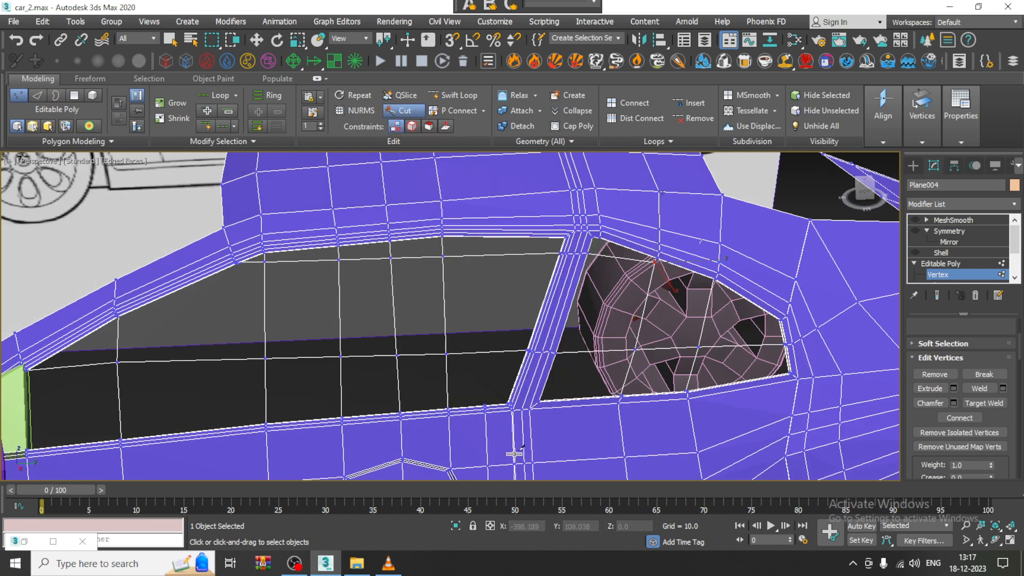
{"action": "scroll", "coordinate": [497, 395], "scroll_direction": "up", "scroll_amount": 6}
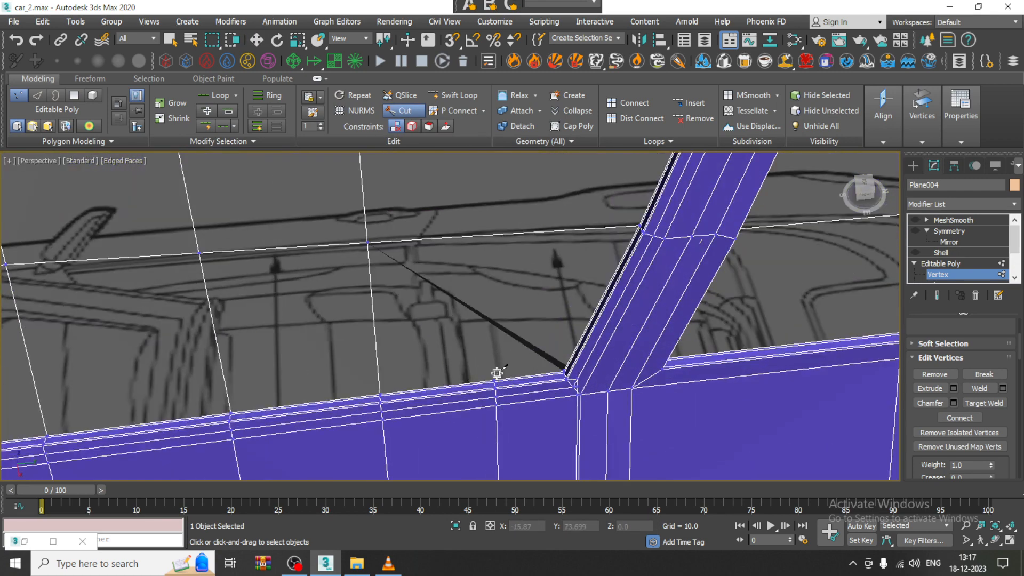
{"action": "scroll", "coordinate": [496, 373], "scroll_direction": "up", "scroll_amount": 3}
{"action": "left_click", "coordinate": [494, 388]}
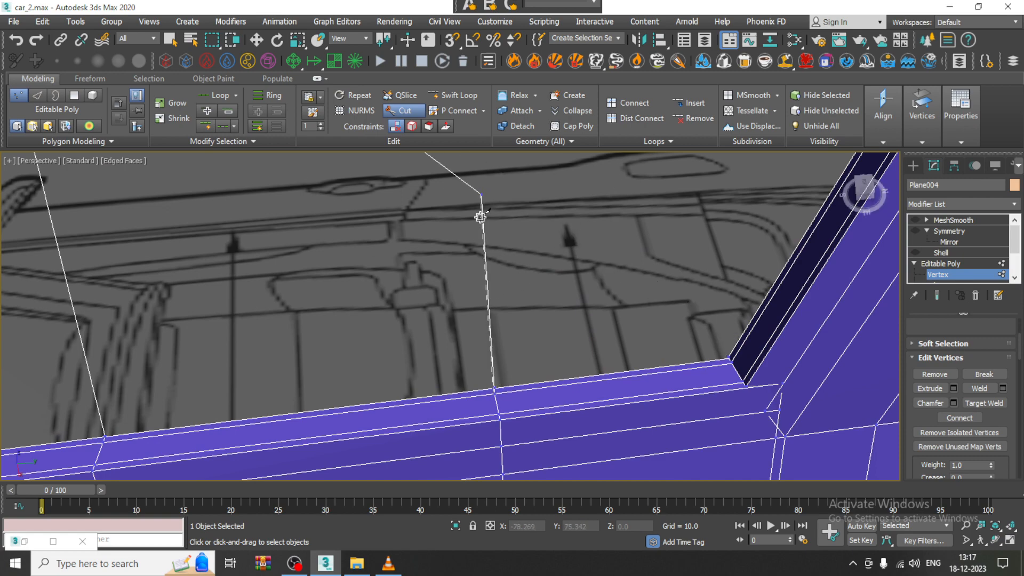
{"action": "middle_click_drag", "start_coordinate": [480, 217], "coordinate": [454, 395]}
{"action": "scroll", "coordinate": [454, 395], "scroll_direction": "down", "scroll_amount": 4}
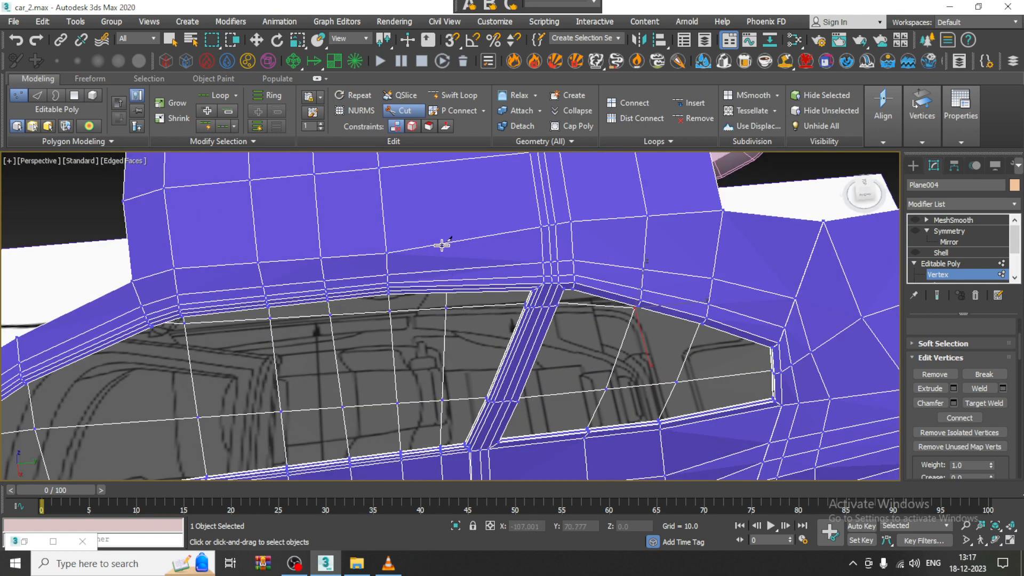
{"action": "mouse_move", "coordinate": [460, 296]}
{"action": "middle_mouse_down", "text": "alt"}
{"action": "mouse_move", "coordinate": [457, 252]}
{"action": "mouse_move", "coordinate": [450, 322]}
{"action": "mouse_move", "coordinate": [398, 458]}
{"action": "mouse_move", "coordinate": [450, 303]}
{"action": "middle_mouse_up", "text": "alt"}
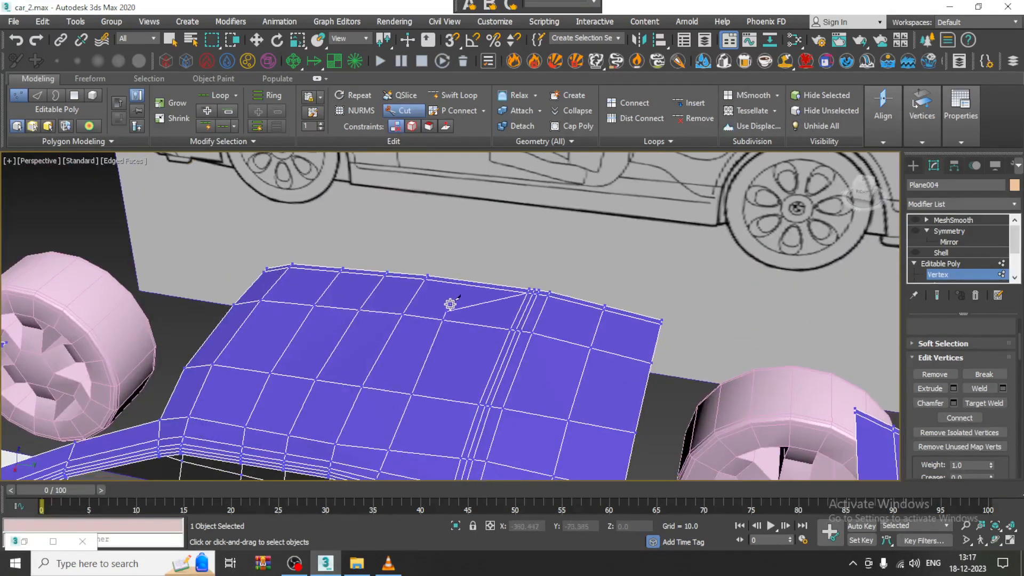
{"action": "right_click", "coordinate": [540, 259]}
Inspect the cut lines on the roof and side windows and turn on NURMS smoothing for the car body.
{"action": "scroll", "coordinate": [540, 261], "scroll_direction": "down", "scroll_amount": 6}
{"action": "middle_click_drag", "start_coordinate": [539, 261], "coordinate": [523, 338], "text": "alt"}
{"action": "scroll", "coordinate": [534, 310], "scroll_direction": "up", "scroll_amount": 4}
{"action": "scroll", "coordinate": [523, 338], "scroll_direction": "up", "scroll_amount": 4}
{"action": "middle_click_drag", "start_coordinate": [476, 386], "coordinate": [462, 318], "text": "alt"}
{"action": "scroll", "coordinate": [372, 318], "scroll_direction": "up", "scroll_amount": 4}
{"action": "middle_click_drag", "start_coordinate": [373, 318], "coordinate": [546, 344], "text": "alt"}
{"action": "scroll", "coordinate": [475, 339], "scroll_direction": "down", "scroll_amount": 4}
{"action": "middle_click_drag", "start_coordinate": [474, 339], "coordinate": [412, 316], "text": "alt"}
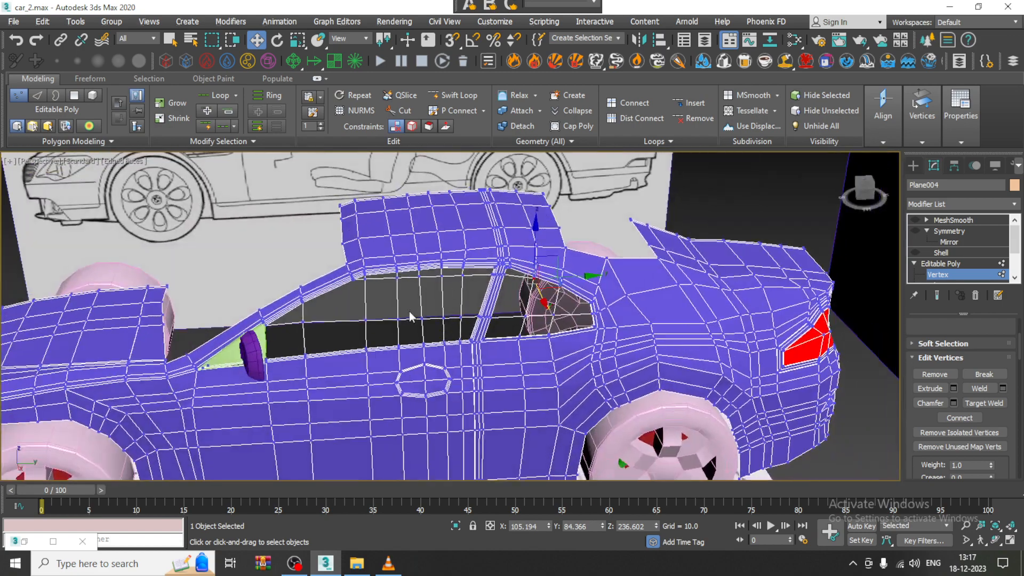
{"action": "right_click", "coordinate": [422, 206]}
{"action": "left_click", "coordinate": [400, 36]}
{"action": "middle_click_drag", "start_coordinate": [473, 305], "coordinate": [497, 262], "text": "alt"}
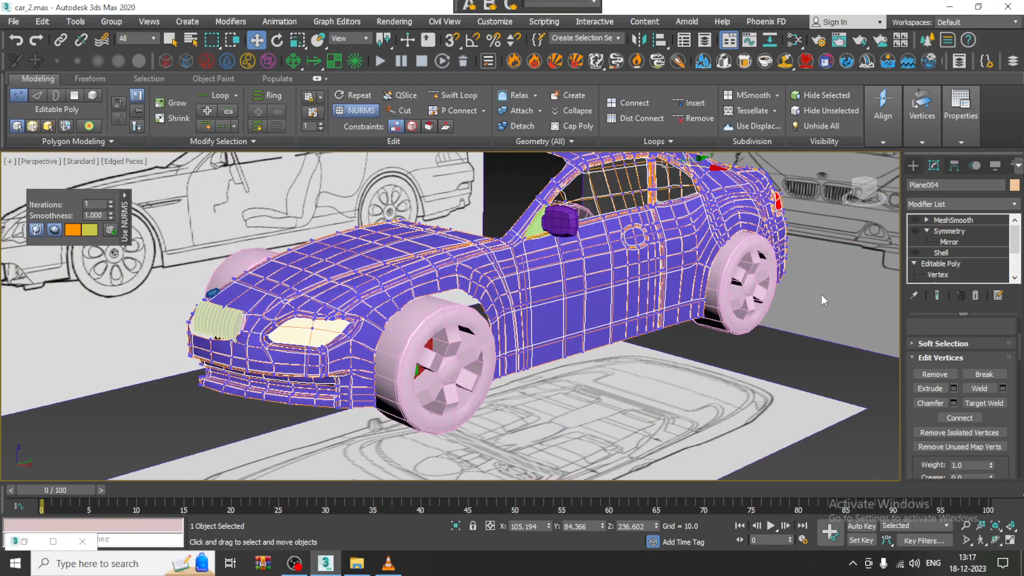
Assign a new VRayMtl with a near-black diffuse colour of RGB 12, 12, 12 to all four wheel groups.
{"action": "left_click", "coordinate": [419, 333]}
{"action": "left_click", "coordinate": [736, 249], "text": "ctrl"}
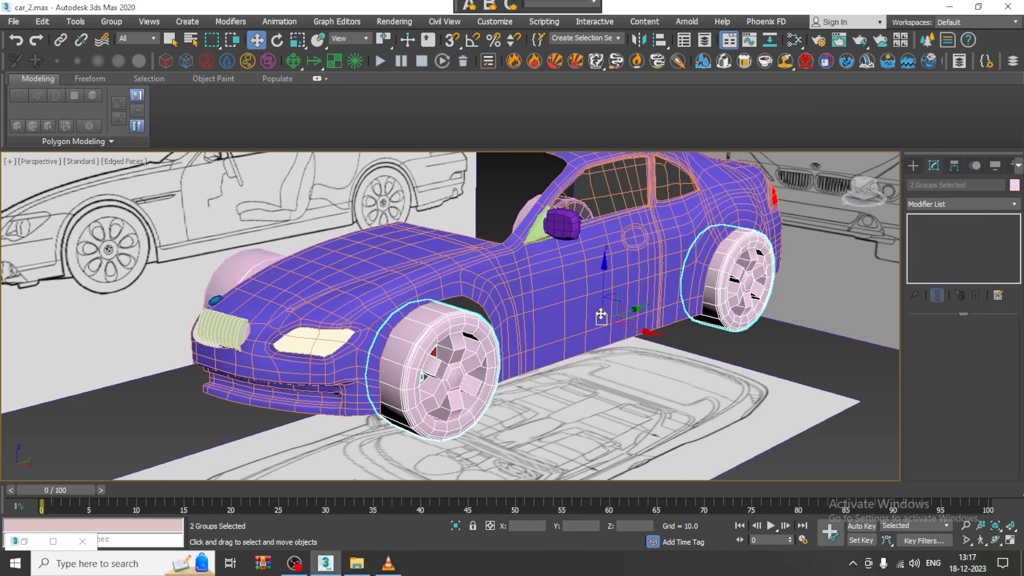
{"action": "scroll", "coordinate": [602, 315], "scroll_direction": "down", "scroll_amount": 5}
{"action": "middle_click_drag", "start_coordinate": [601, 316], "coordinate": [621, 332], "text": "alt"}
{"action": "left_click", "coordinate": [483, 359], "text": "ctrl"}
{"action": "left_click", "coordinate": [478, 279], "text": "ctrl"}
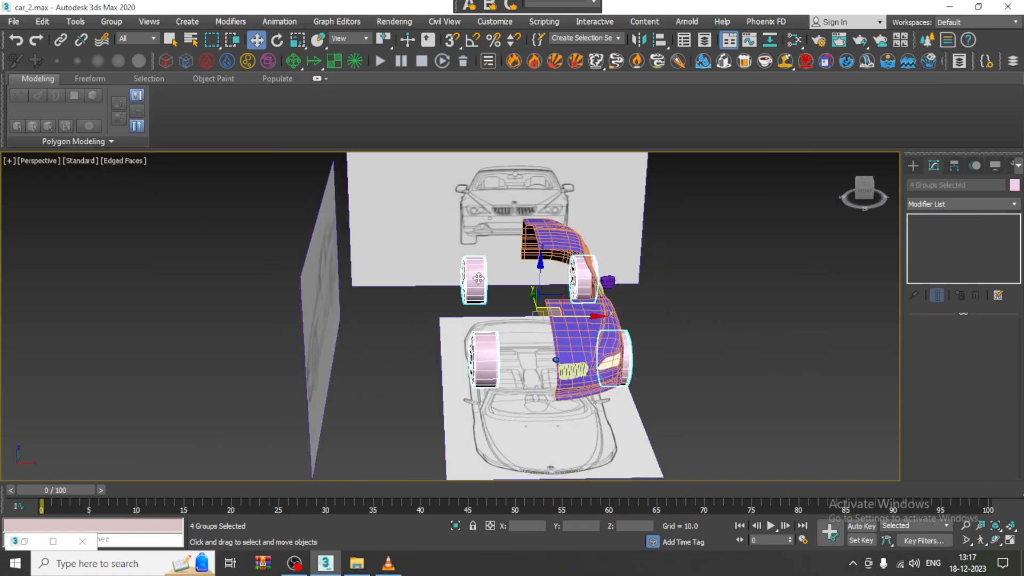
{"action": "key", "text": "m"}
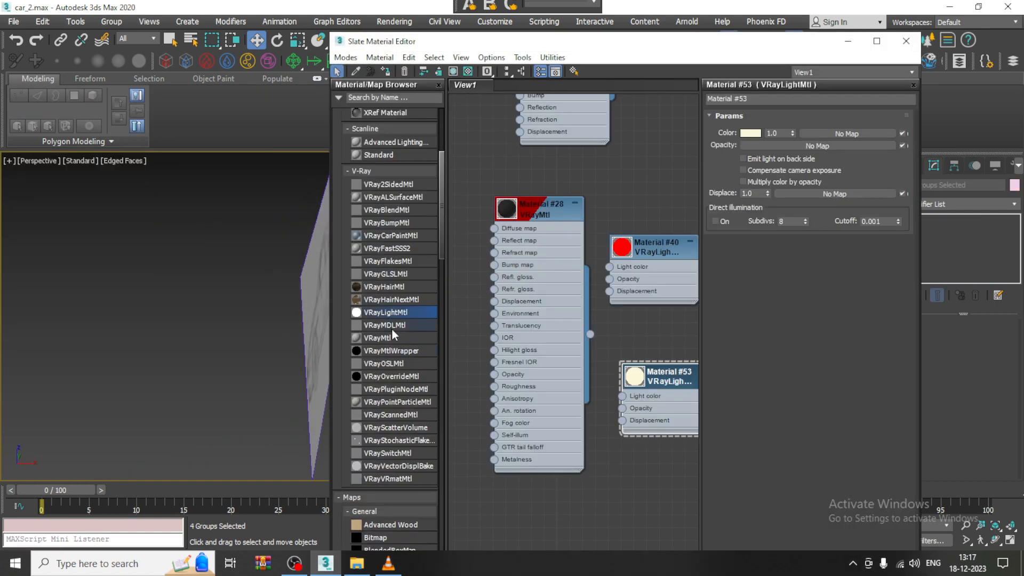
{"action": "left_click_drag", "start_coordinate": [635, 504], "coordinate": [636, 507]}
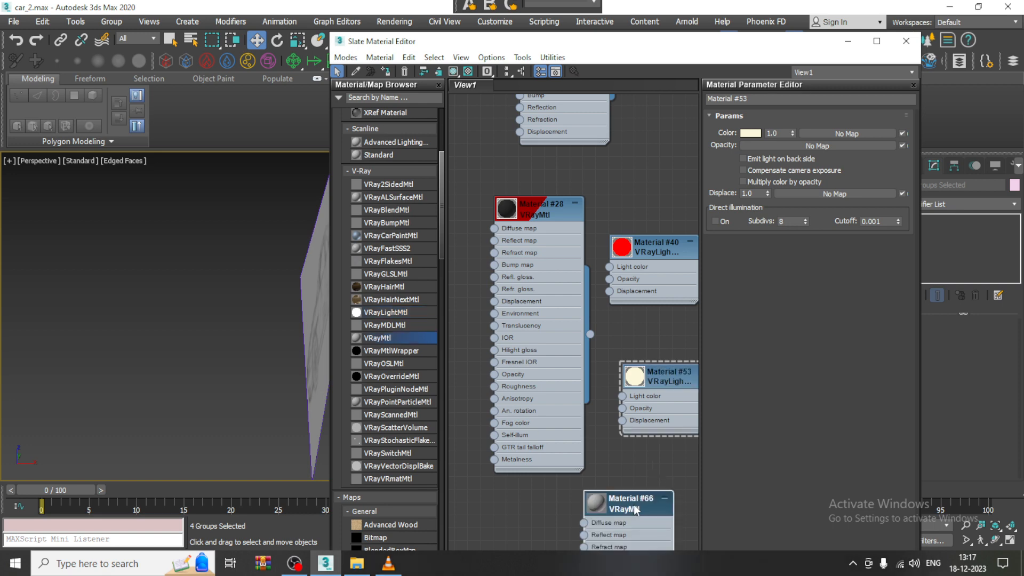
{"action": "left_click", "coordinate": [767, 132]}
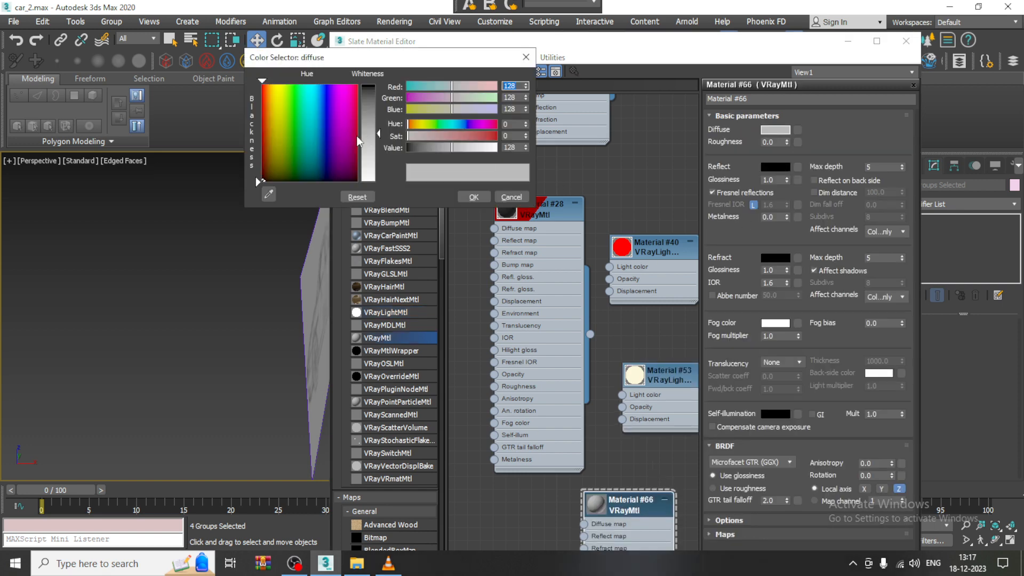
{"action": "left_click_drag", "start_coordinate": [377, 134], "coordinate": [378, 90]}
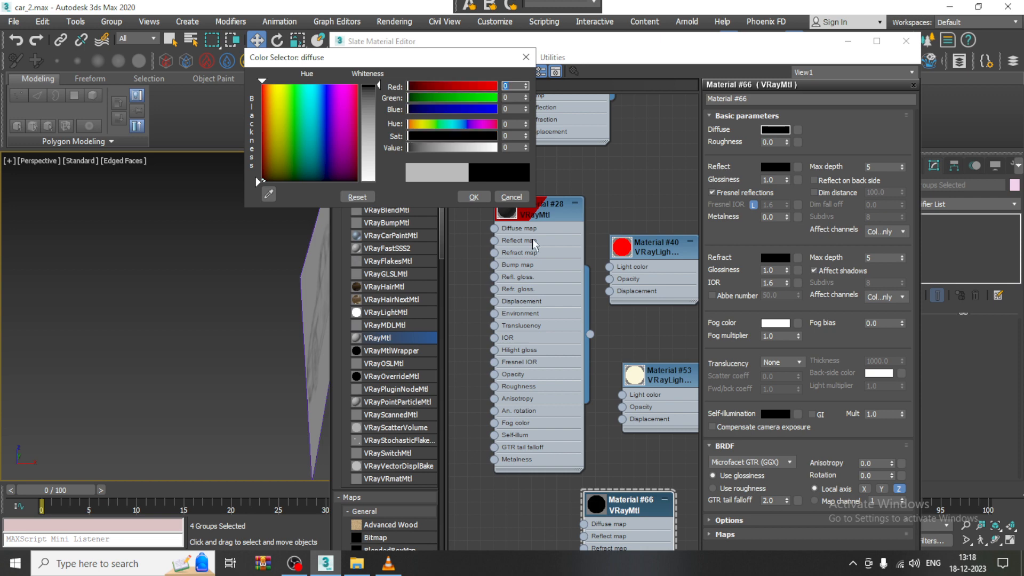
{"action": "left_click", "coordinate": [473, 197]}
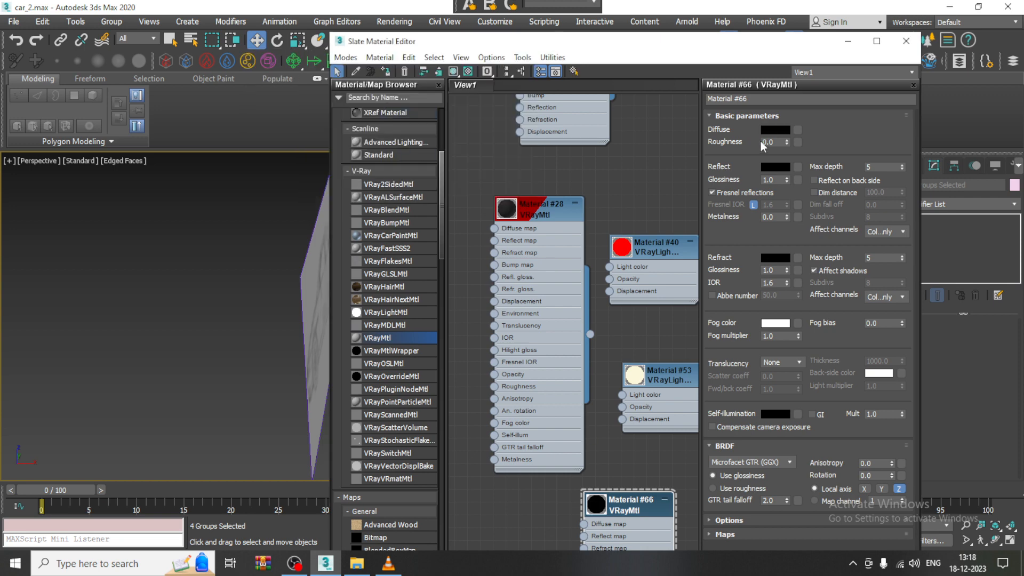
{"action": "left_click", "coordinate": [776, 130]}
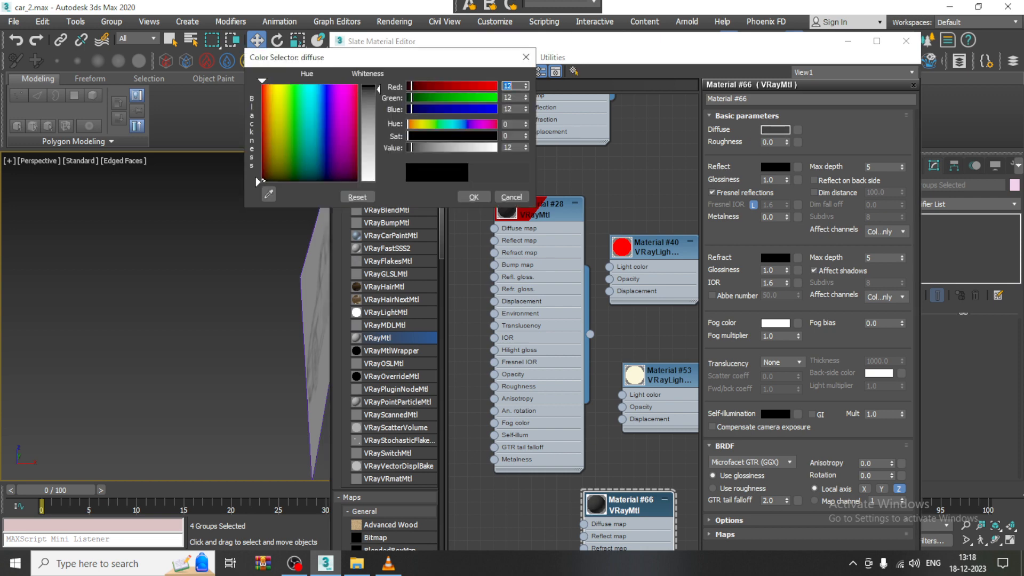
{"action": "key", "text": "Return"}
{"action": "left_click", "coordinate": [848, 41]}
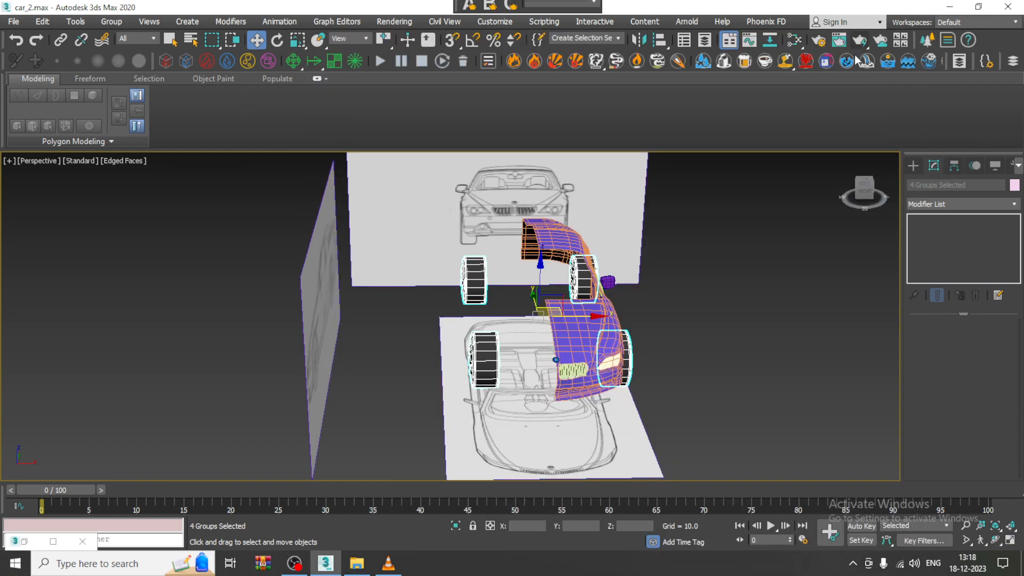
Select the car body and turn on its Symmetry modifier to mirror the half body into the full car.
{"action": "scroll", "coordinate": [673, 346], "scroll_direction": "down", "scroll_amount": 5}
{"action": "left_click", "coordinate": [671, 345]}
{"action": "middle_click_drag", "start_coordinate": [671, 345], "coordinate": [576, 344], "text": "alt"}
{"action": "scroll", "coordinate": [512, 342], "scroll_direction": "up", "scroll_amount": 5}
{"action": "scroll", "coordinate": [573, 356], "scroll_direction": "up", "scroll_amount": 5}
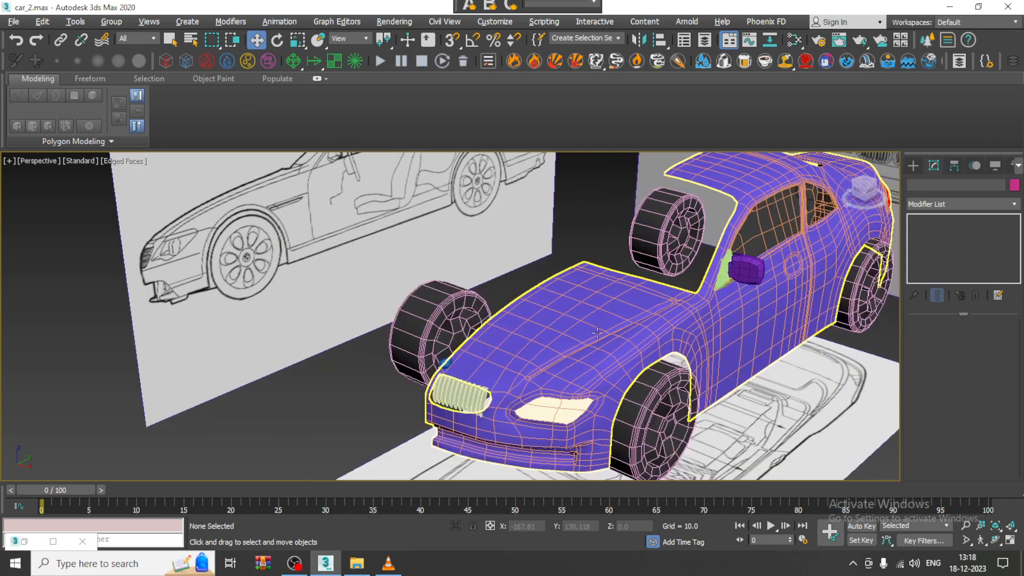
{"action": "left_click", "coordinate": [579, 358]}
{"action": "left_click", "coordinate": [915, 231]}
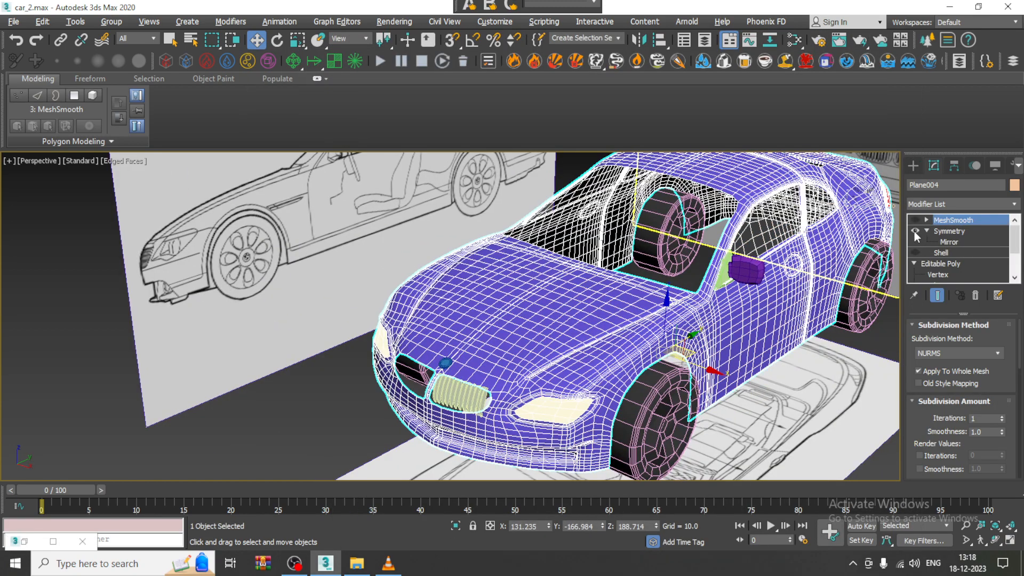
Turn on the MeshSmooth modifier and check the smoothed, mirrored car body from the side.
{"action": "middle_click_drag", "start_coordinate": [613, 320], "coordinate": [528, 271], "text": "alt"}
{"action": "left_click", "coordinate": [916, 220]}
{"action": "middle_click_drag", "start_coordinate": [672, 291], "coordinate": [660, 285], "text": "alt"}
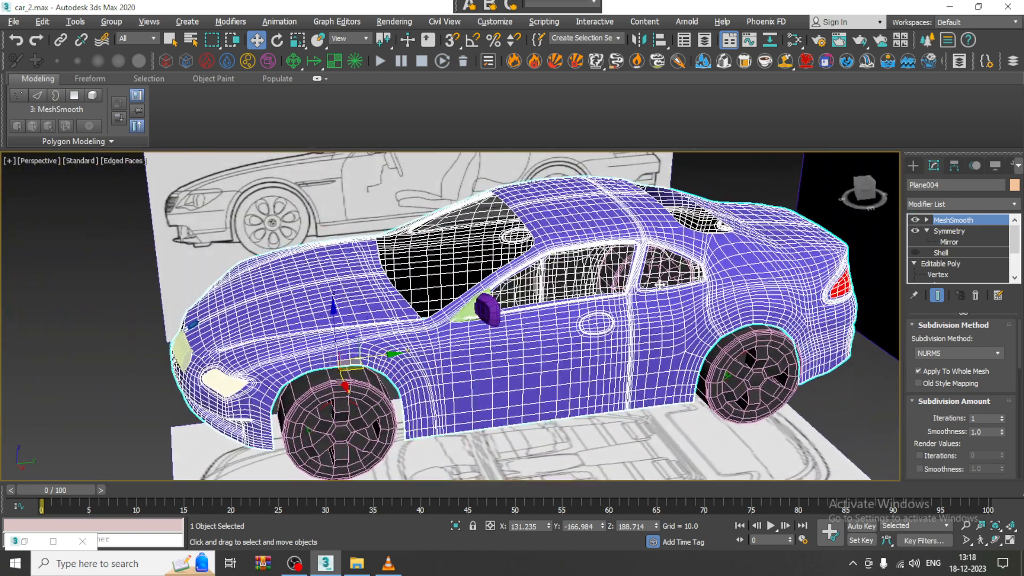
Turn off the MeshSmooth and Symmetry modifiers and disable NURMS smoothing on the Editable Poly base of the car body.
{"action": "left_click", "coordinate": [915, 220]}
{"action": "left_click", "coordinate": [916, 231]}
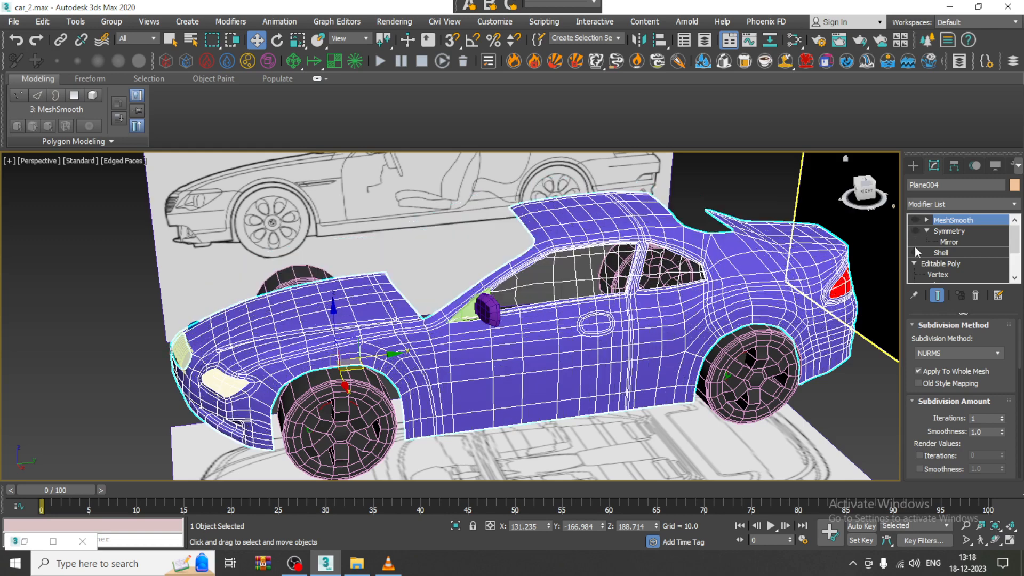
{"action": "right_click", "coordinate": [645, 343]}
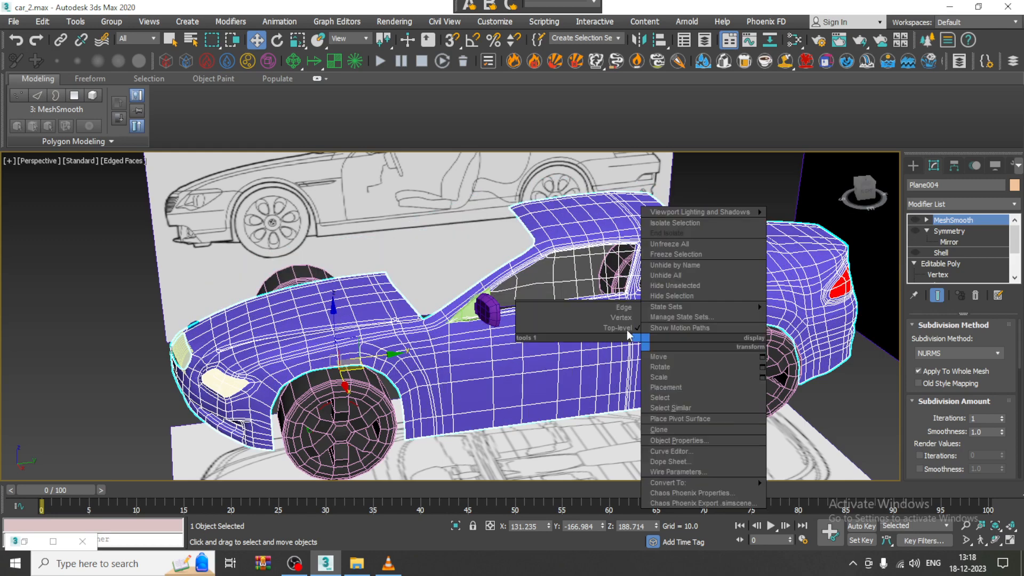
{"action": "left_click", "coordinate": [941, 271]}
{"action": "left_click", "coordinate": [942, 265]}
{"action": "right_click", "coordinate": [648, 352]}
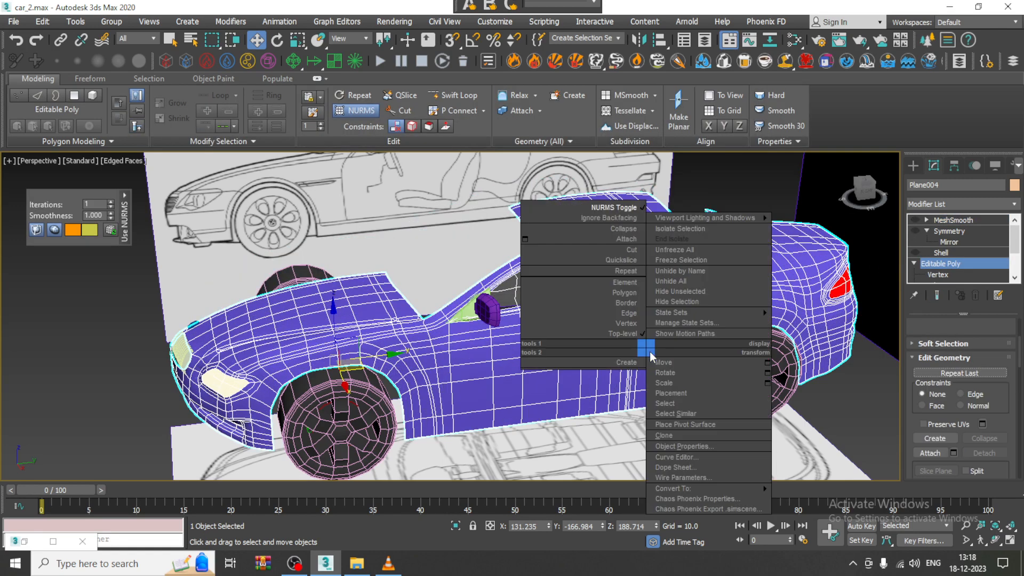
{"action": "left_click", "coordinate": [627, 208]}
{"action": "middle_click_drag", "start_coordinate": [630, 207], "coordinate": [654, 219], "text": "alt"}
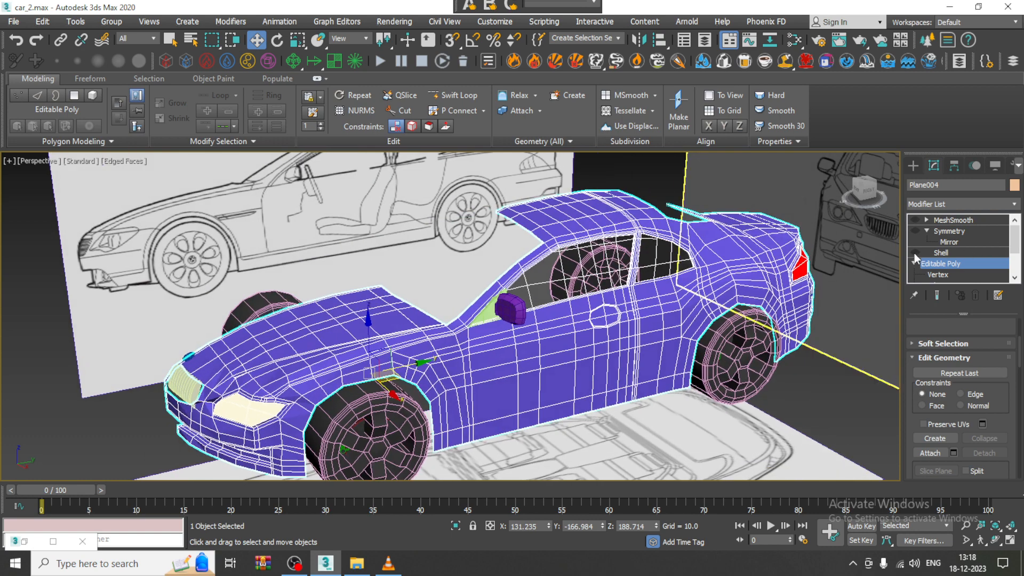
Enable the Shell, Symmetry and MeshSmooth modifiers and inspect the full car body from the Shell level.
{"action": "left_click", "coordinate": [915, 222]}
{"action": "middle_click_drag", "start_coordinate": [638, 327], "coordinate": [670, 326], "text": "alt"}
{"action": "left_click", "coordinate": [941, 252]}
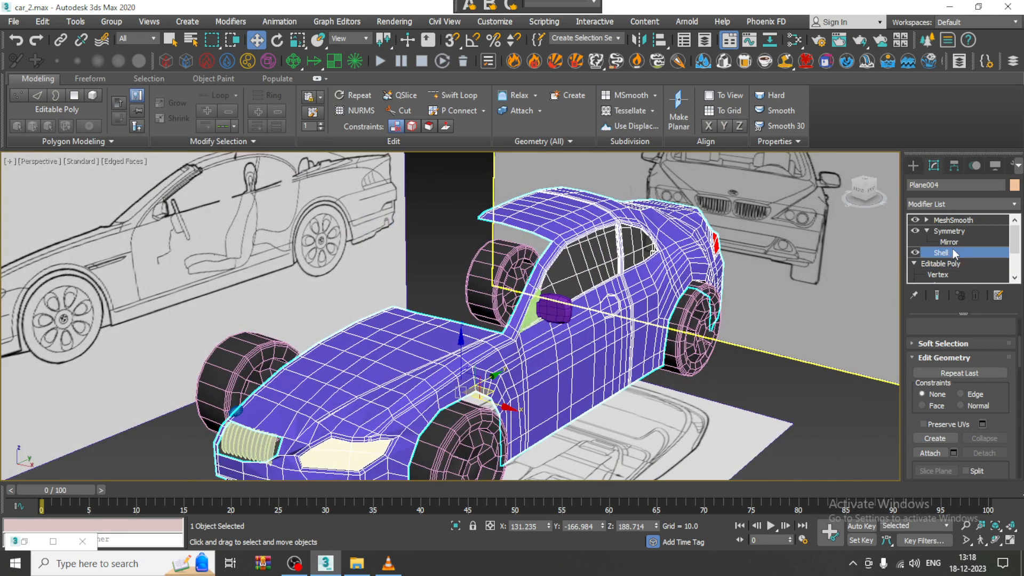
{"action": "scroll", "coordinate": [558, 318], "scroll_direction": "up", "scroll_amount": 10}
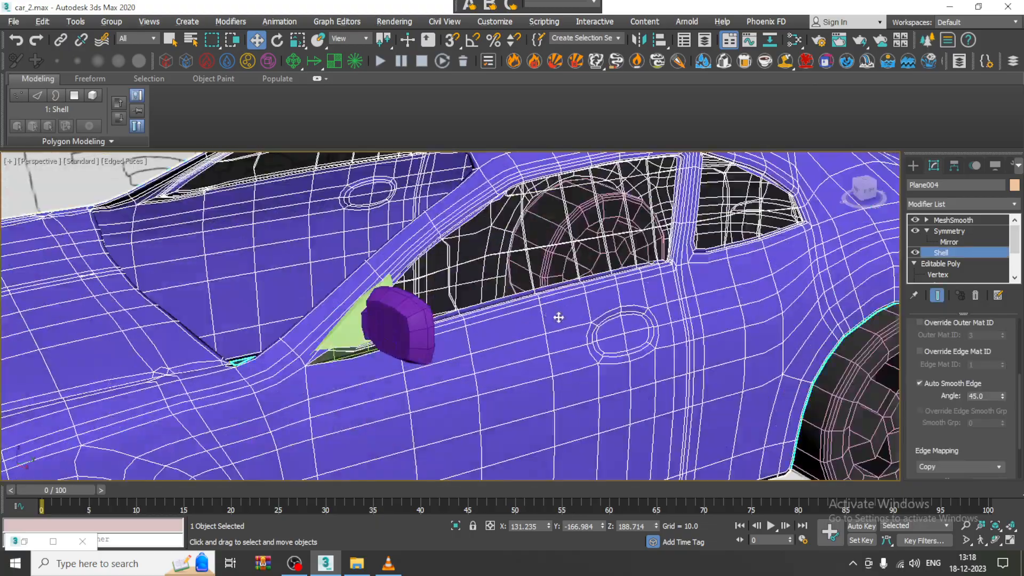
{"action": "middle_click_drag", "start_coordinate": [558, 317], "coordinate": [586, 344], "text": "alt"}
{"action": "scroll", "coordinate": [569, 309], "scroll_direction": "down", "scroll_amount": 7}
{"action": "scroll", "coordinate": [587, 328], "scroll_direction": "down", "scroll_amount": 5}
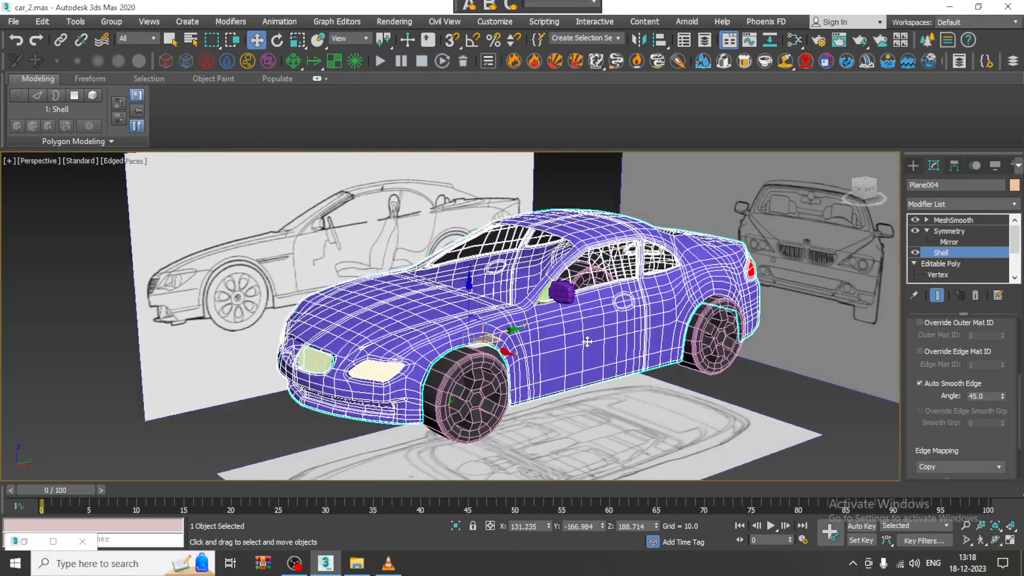
{"action": "mouse_move", "coordinate": [586, 341]}
{"action": "middle_mouse_down", "text": "alt"}
{"action": "mouse_move", "coordinate": [565, 349]}
{"action": "mouse_move", "coordinate": [575, 348]}
{"action": "middle_mouse_up", "text": "alt"}
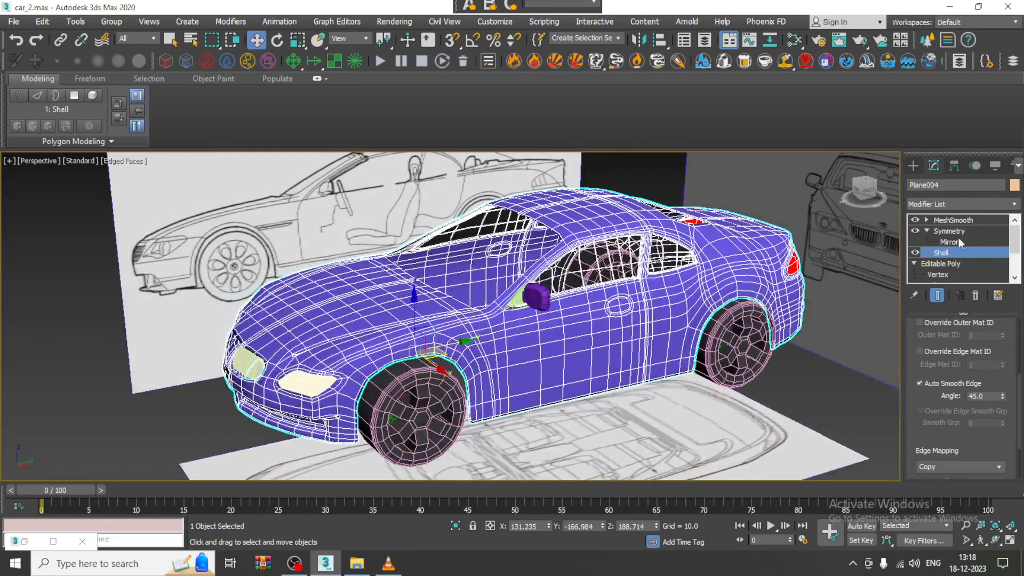